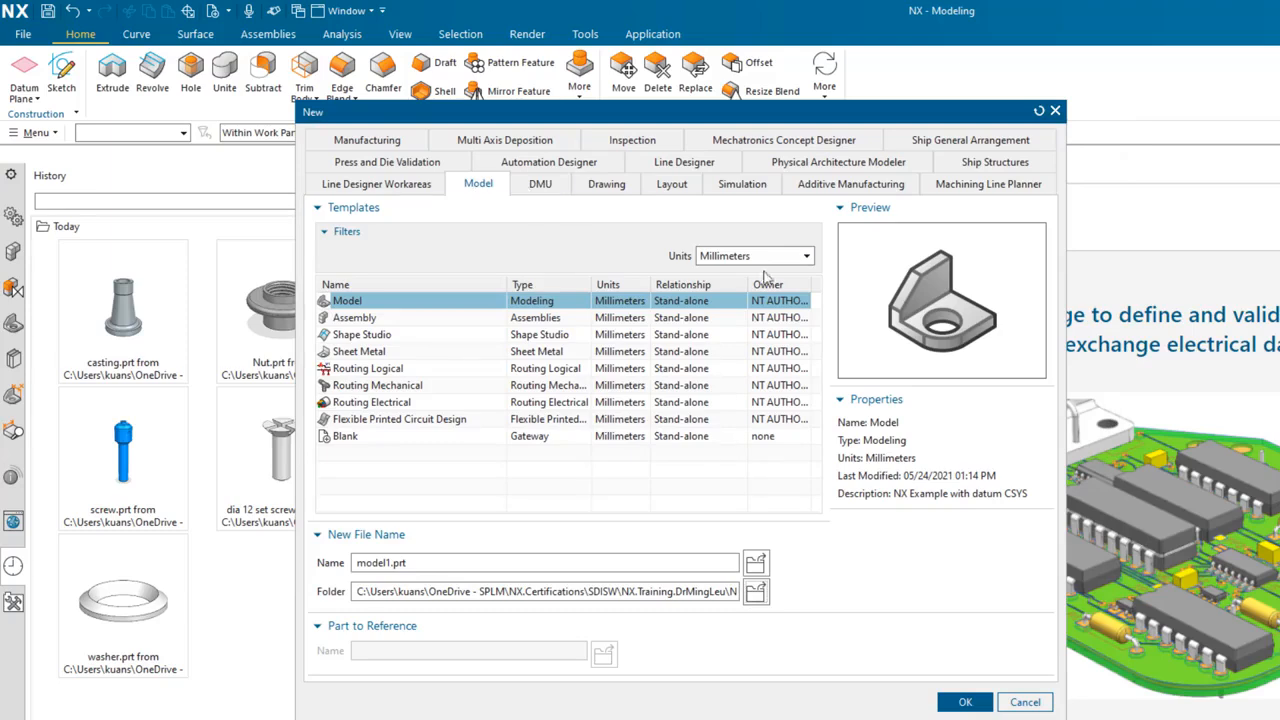
# Step: Create a new millimetre Model part named casting.prt
pyautogui.click(808, 256)
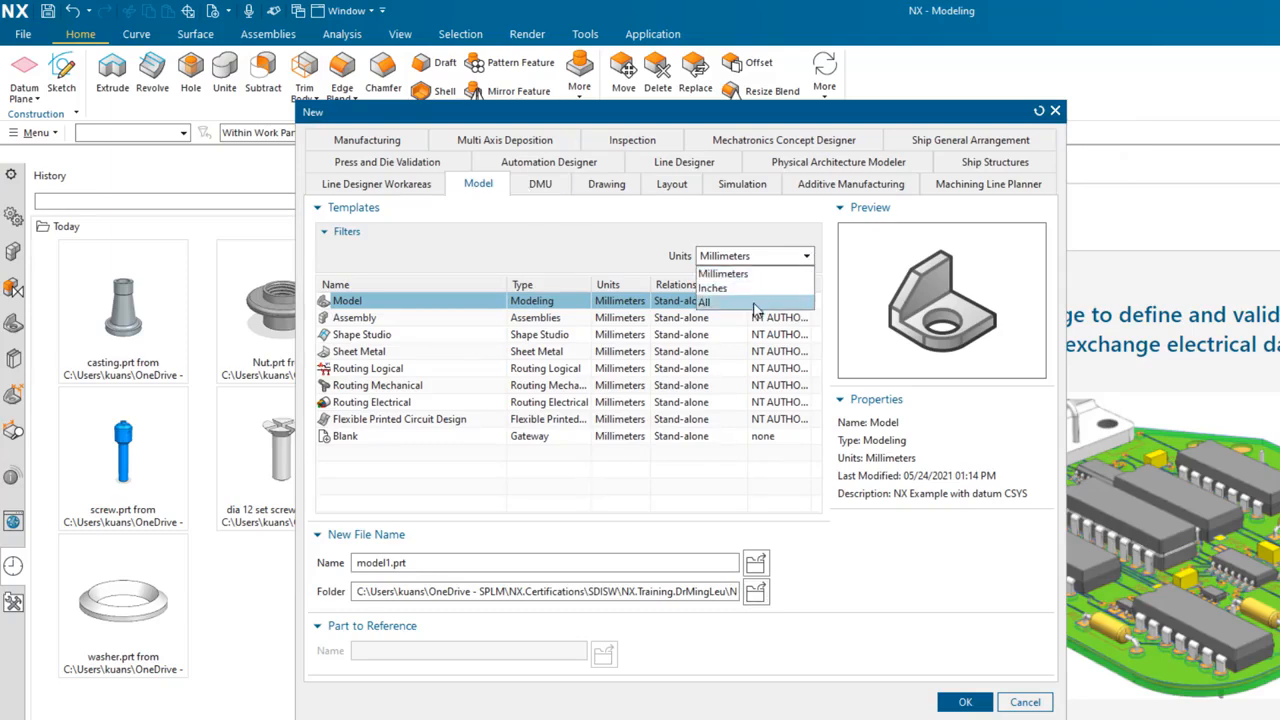
pyautogui.click(755, 277)
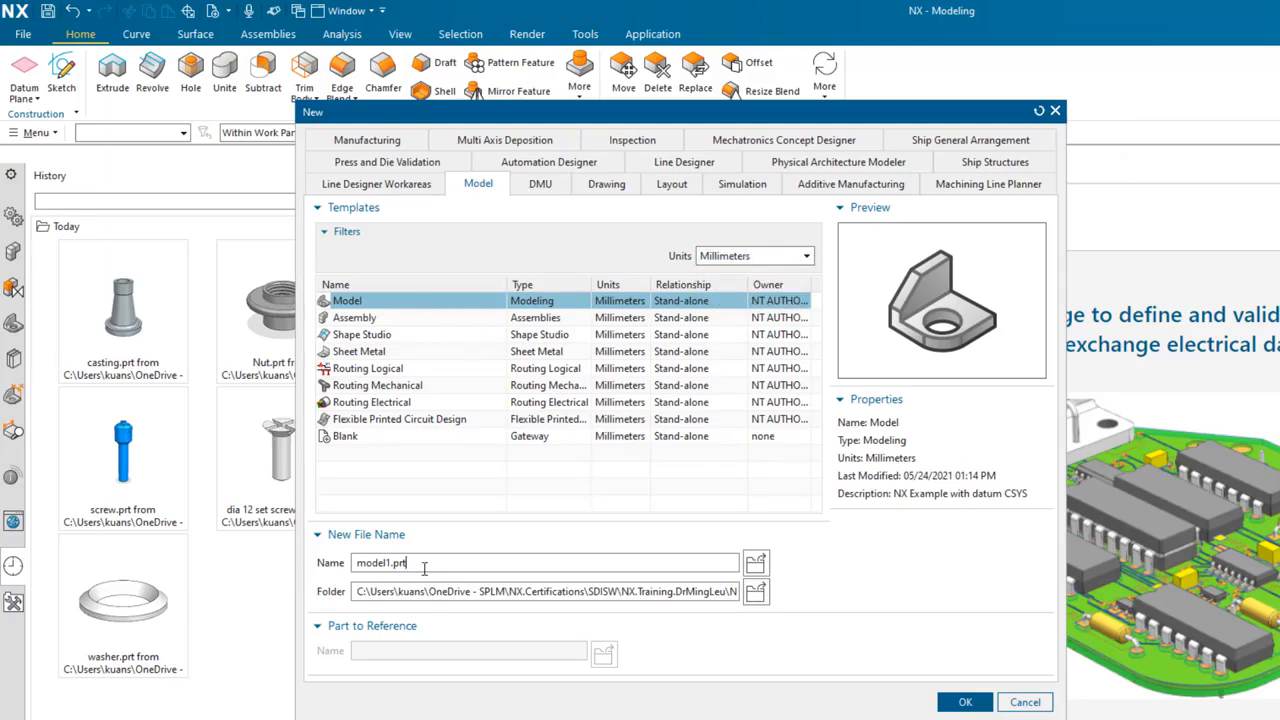
pyautogui.moveTo(406, 563); pyautogui.dragTo(277, 577)
pyautogui.write('casting.prt')
pyautogui.press('Return')
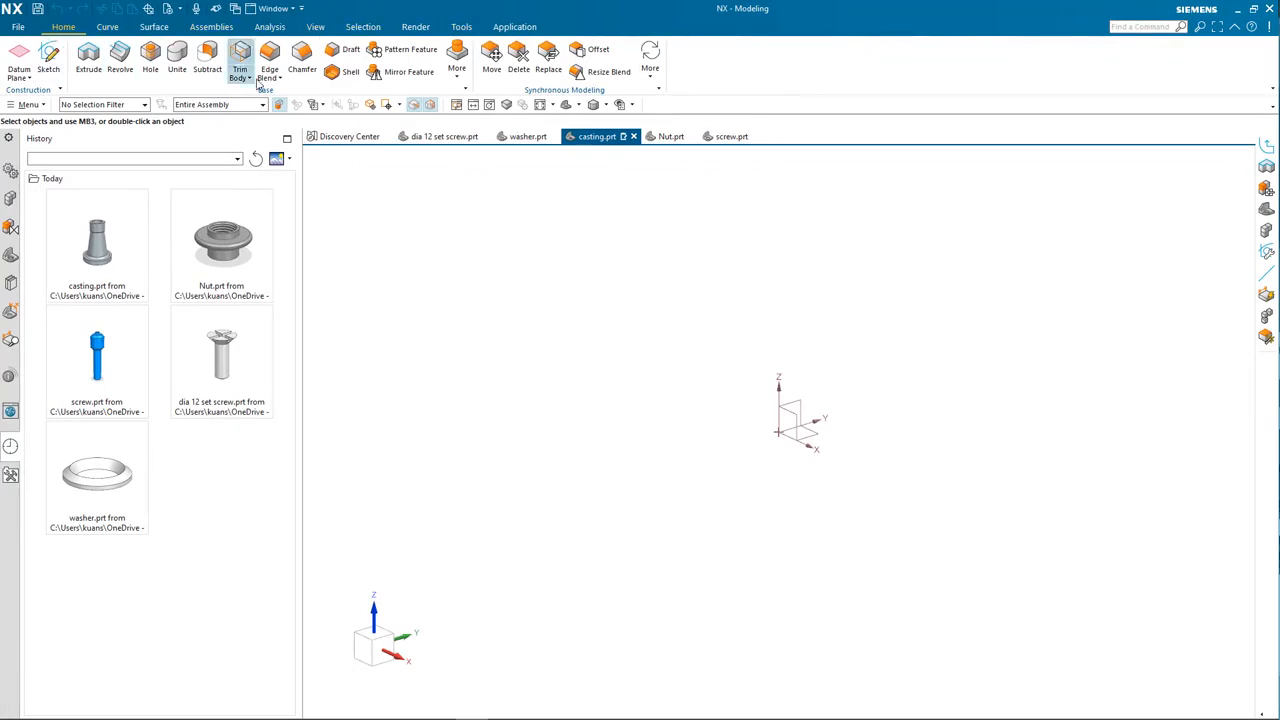
# Step: Cycle through the resource bar navigators, ending on the Part Navigator
pyautogui.click(10, 198)
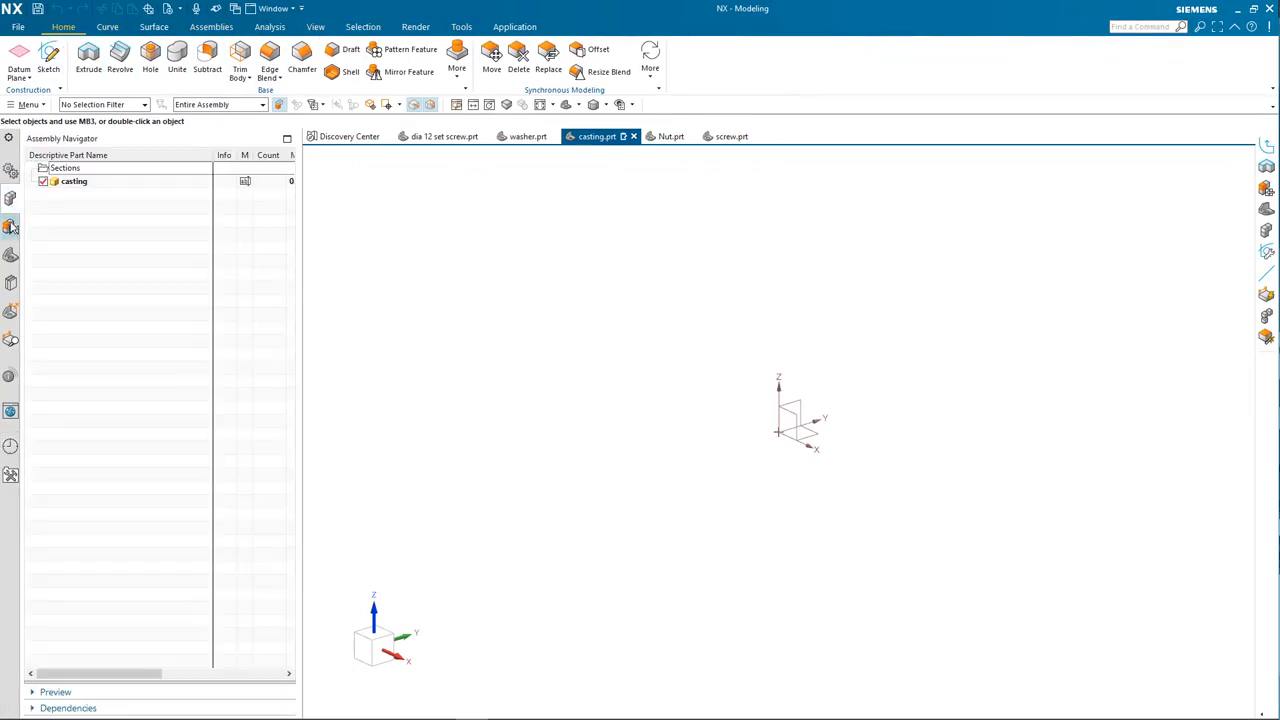
pyautogui.click(10, 227)
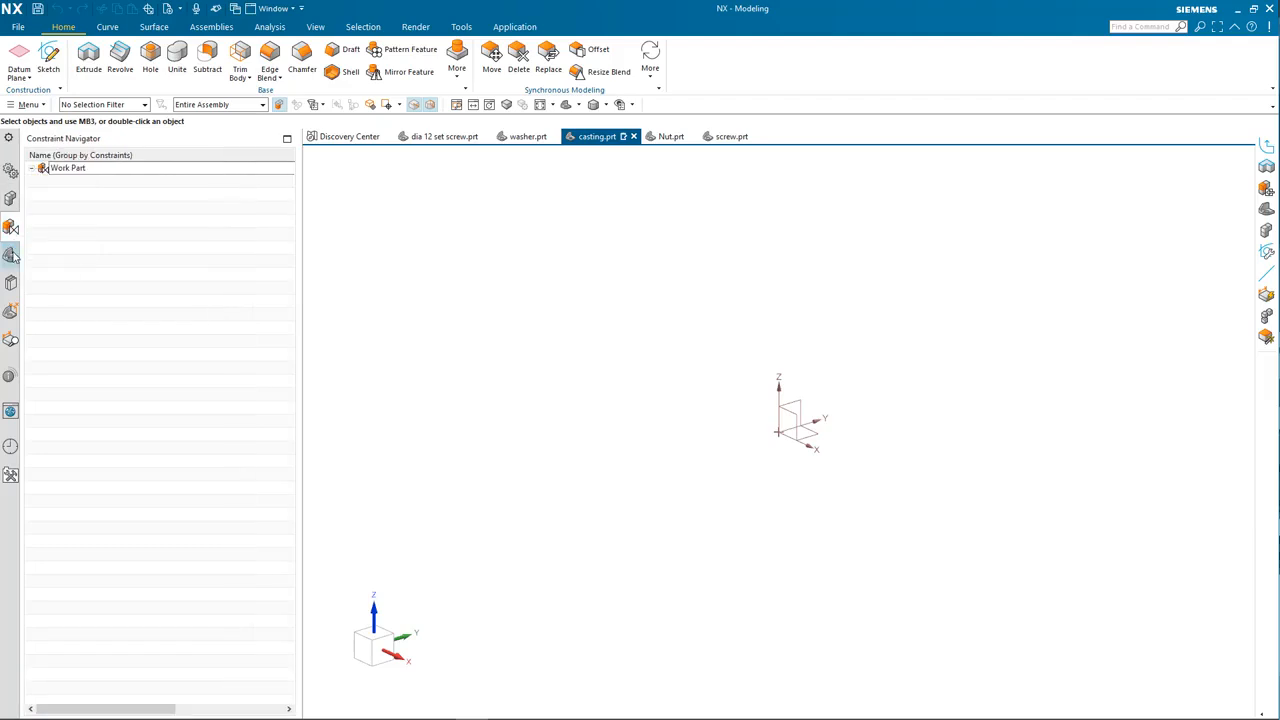
pyautogui.click(11, 255)
pyautogui.click(11, 284)
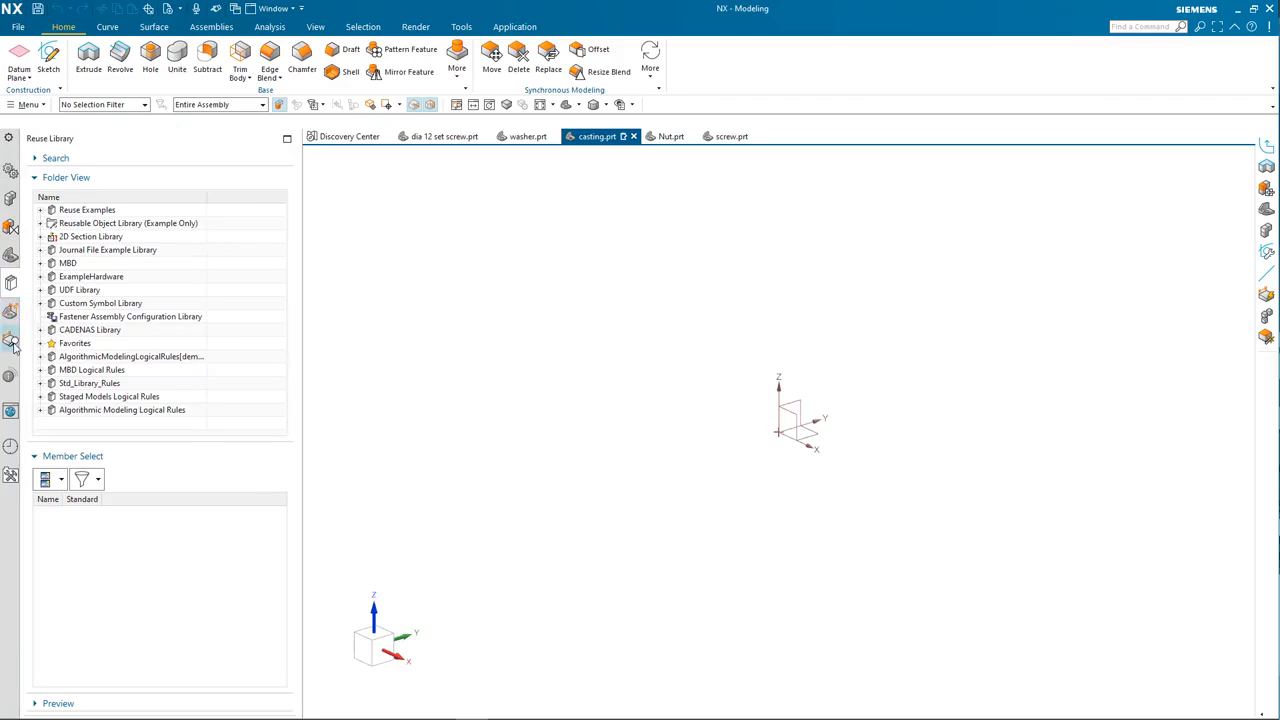
pyautogui.click(11, 449)
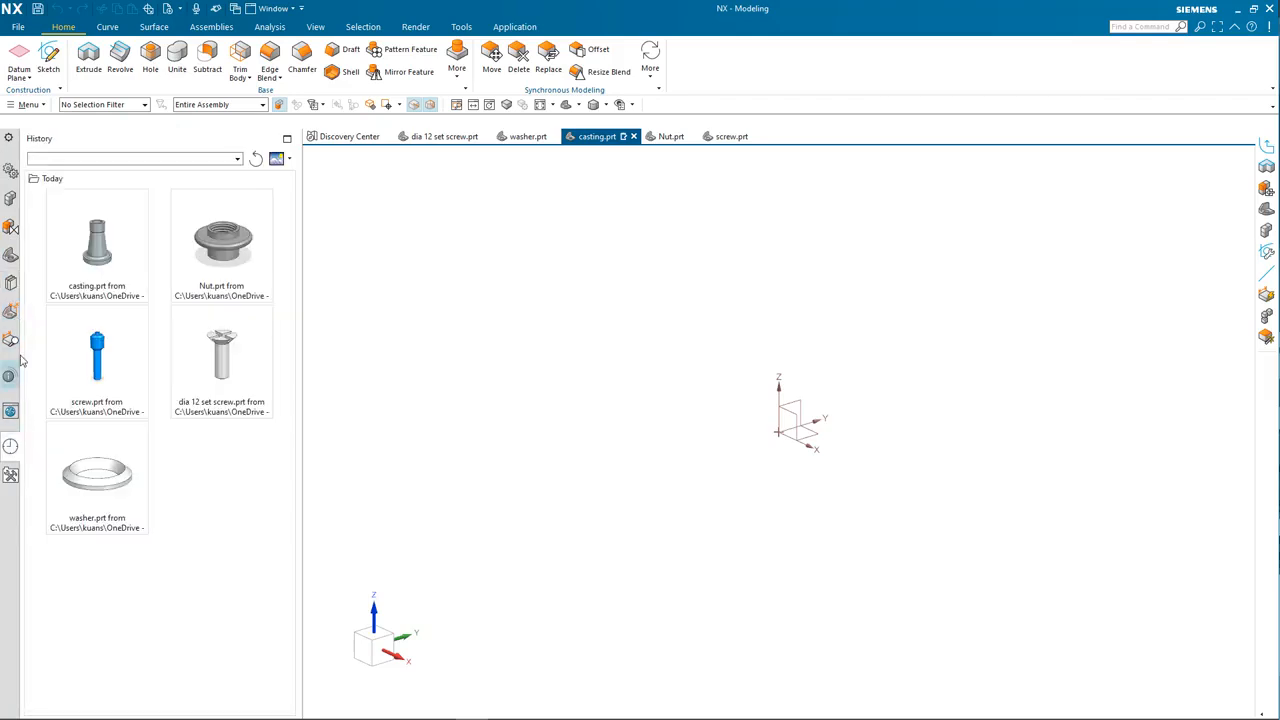
pyautogui.click(12, 258)
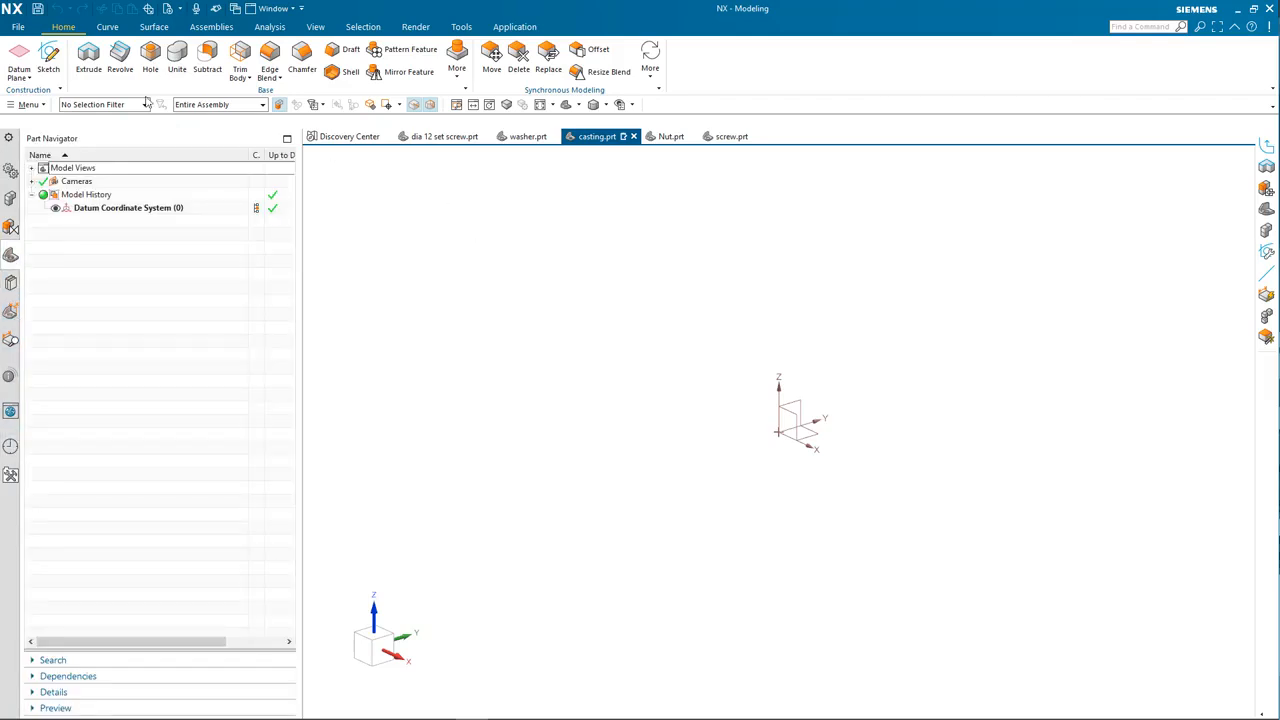
# Step: Dismiss the ribbon display options and start a new sketch
pyautogui.rightClick(707, 76)
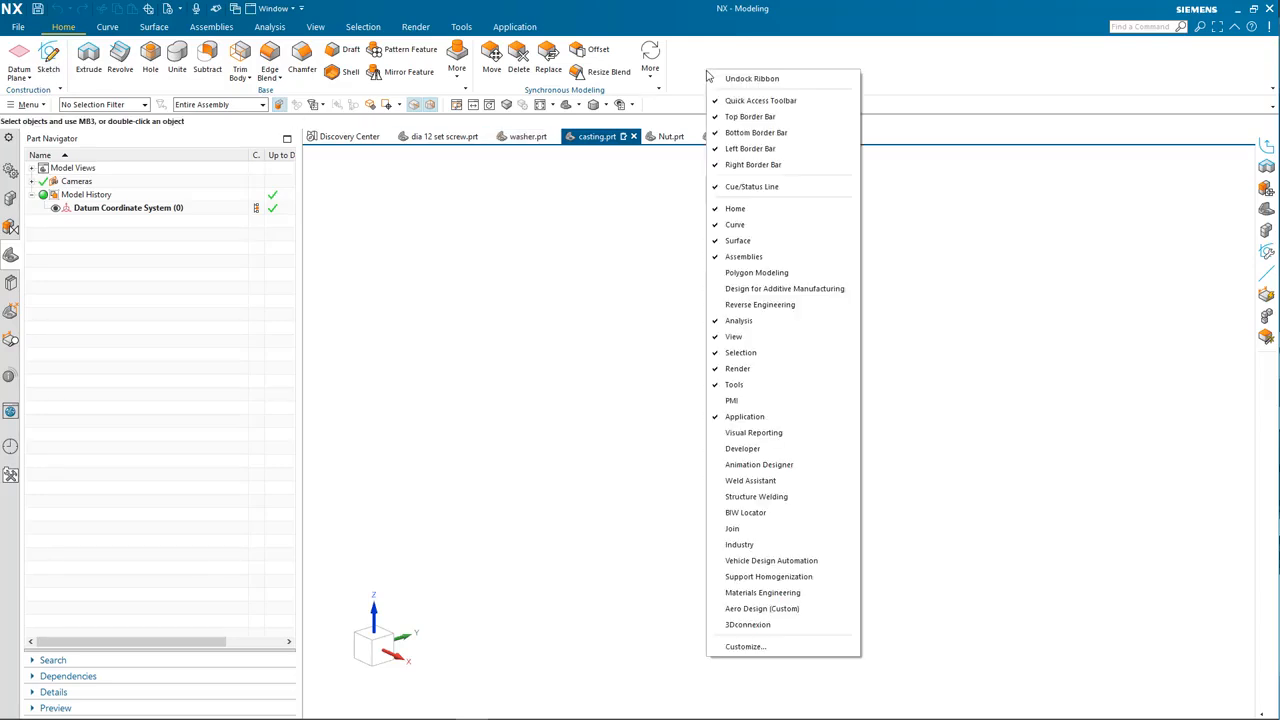
pyautogui.click(646, 228)
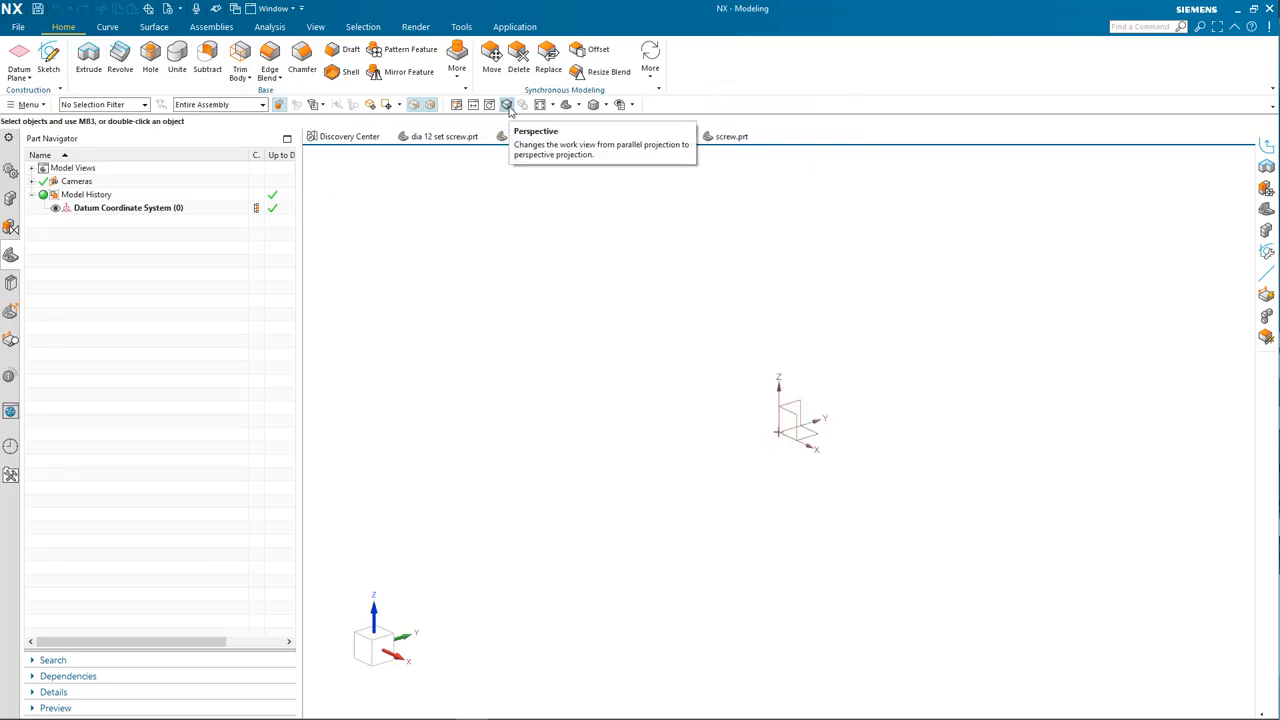
pyautogui.click(49, 57)
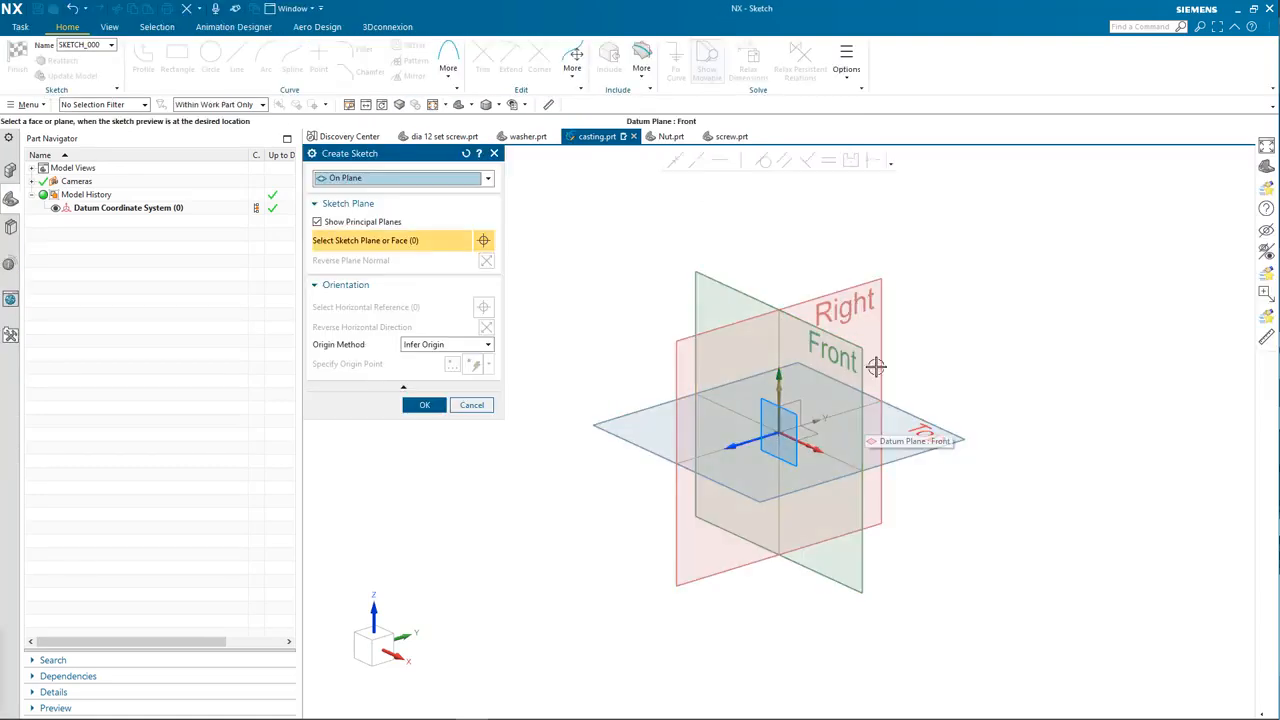
# Step: Place the sketch on the Right datum plane and briefly check the casting reference drawing
pyautogui.click(872, 298)
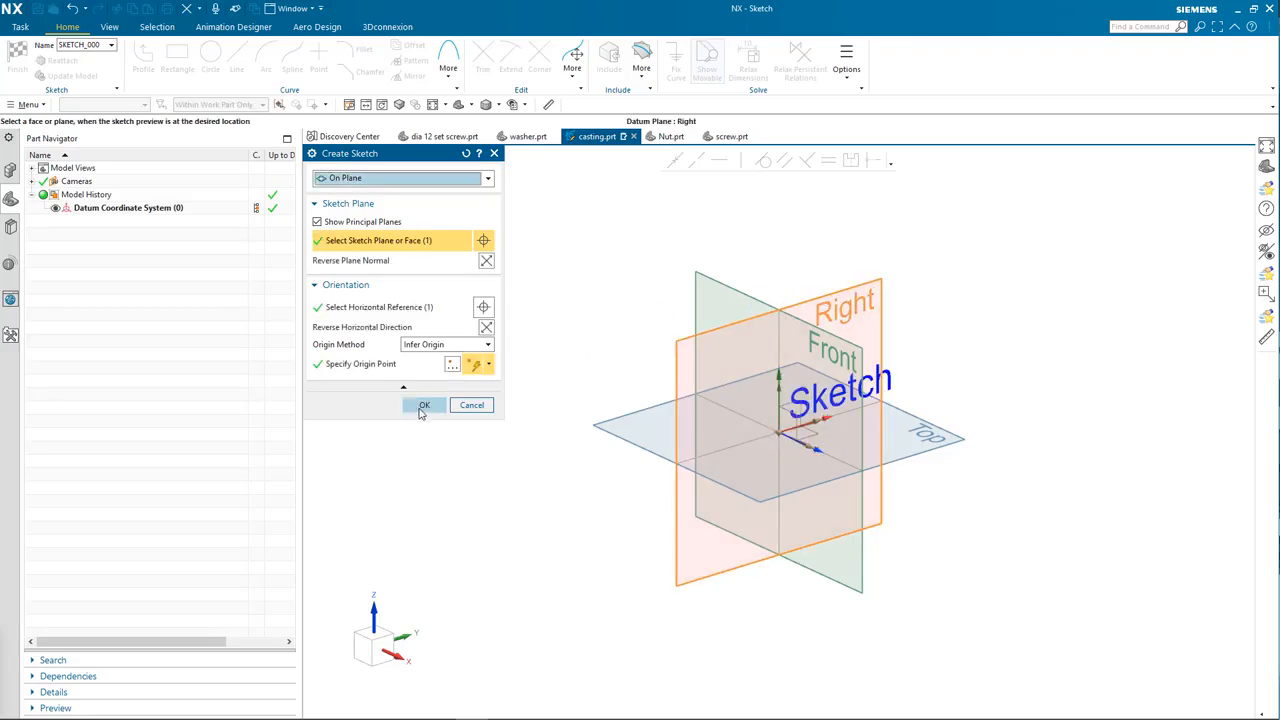
pyautogui.click(423, 404)
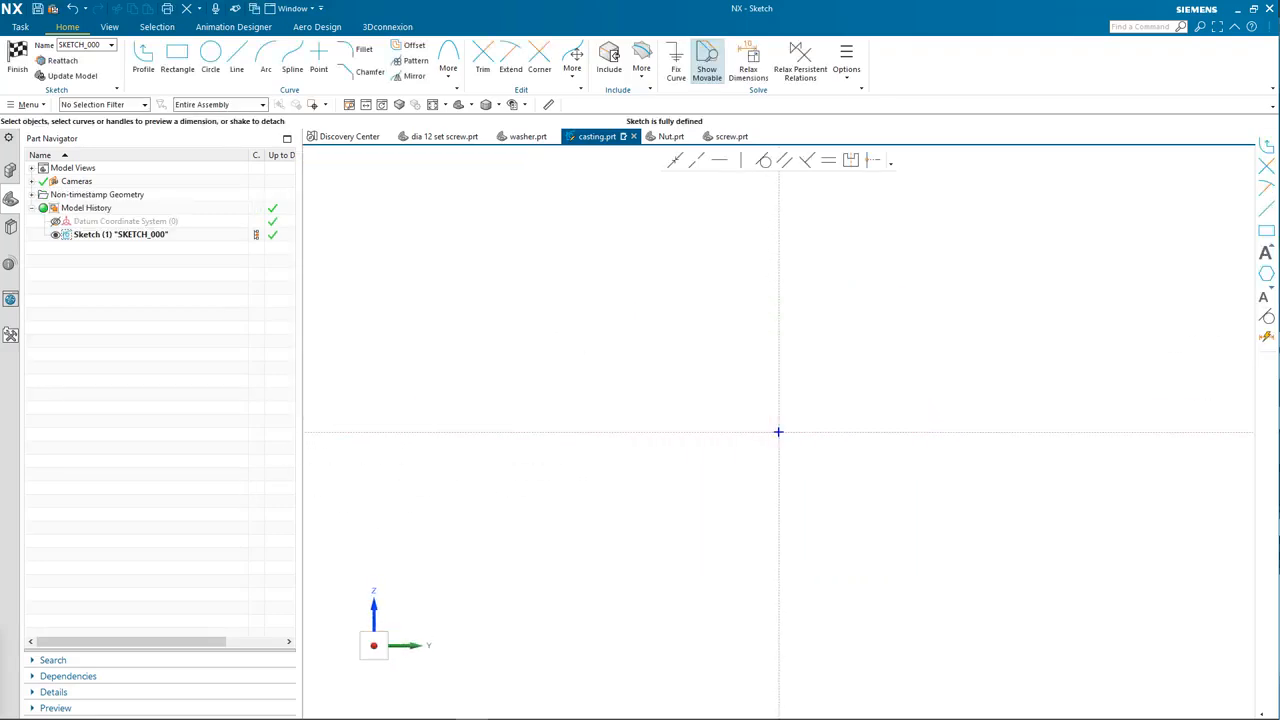
pyautogui.moveTo(430, 715)
pyautogui.mouseDown()
pyautogui.moveTo(691, 5)
pyautogui.moveTo(654, 62)
pyautogui.mouseUp()
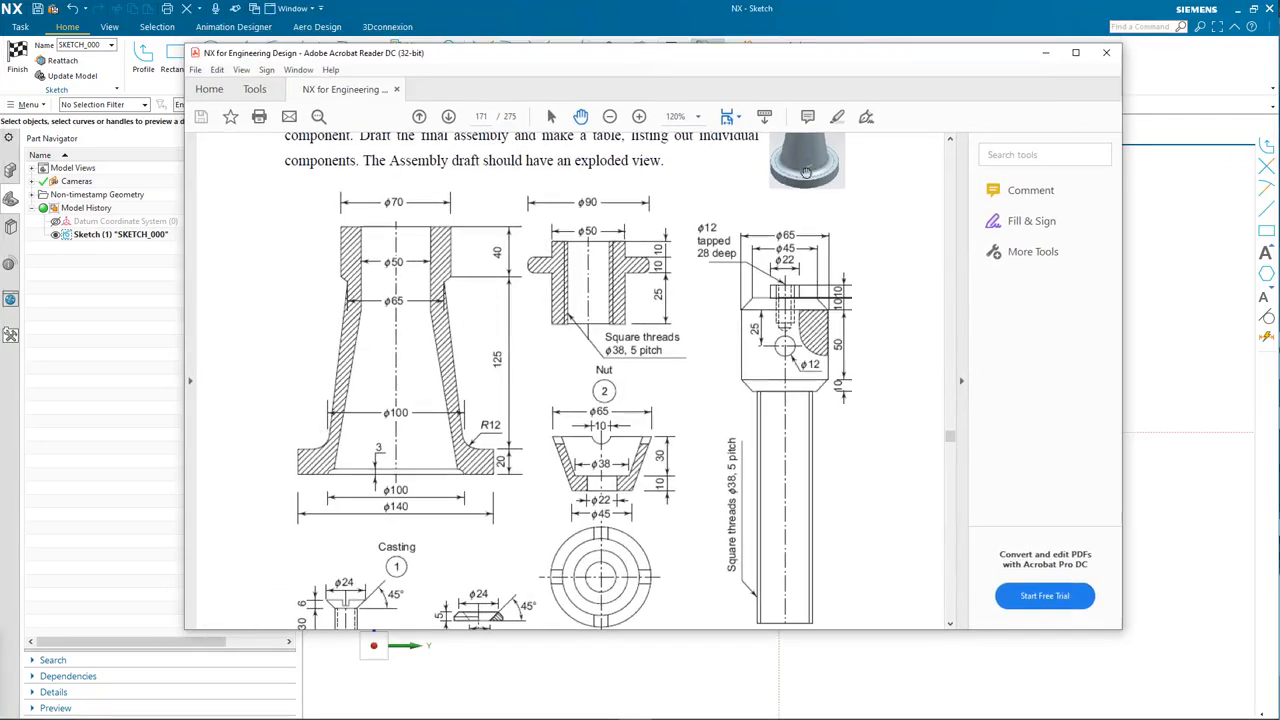
pyautogui.moveTo(834, 57); pyautogui.dragTo(0, 66)
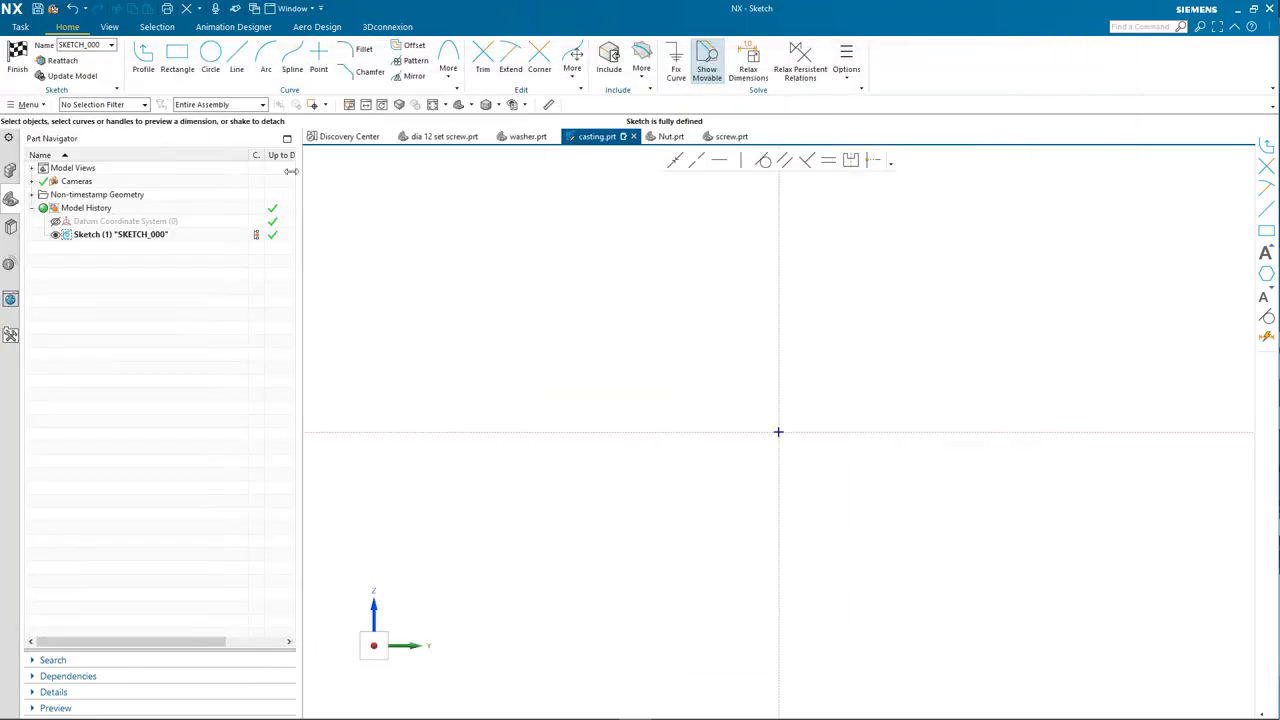
# Step: Draw a vertical line up from the origin and dimension it 185, scaling the sketch
pyautogui.click(237, 58)
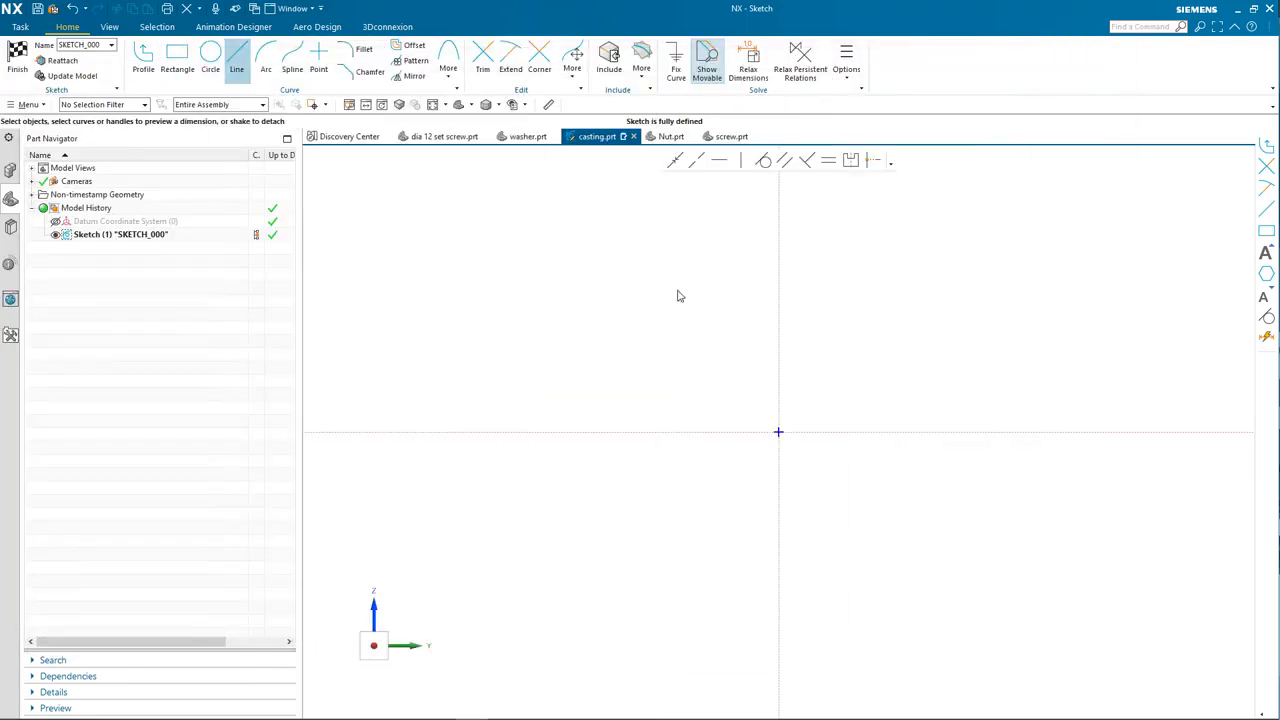
pyautogui.click(778, 432)
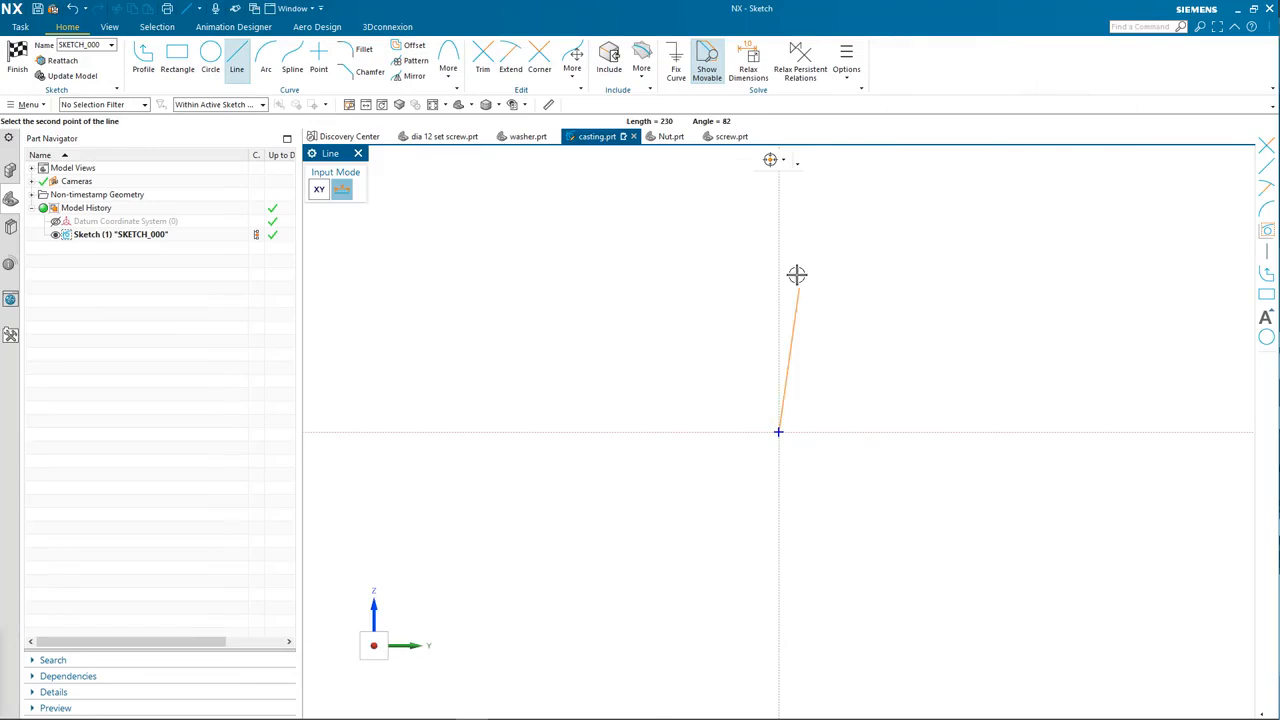
pyautogui.click(778, 216)
pyautogui.press('Escape')
pyautogui.click(779, 285)
pyautogui.moveTo(809, 321); pyautogui.dragTo(917, 328)
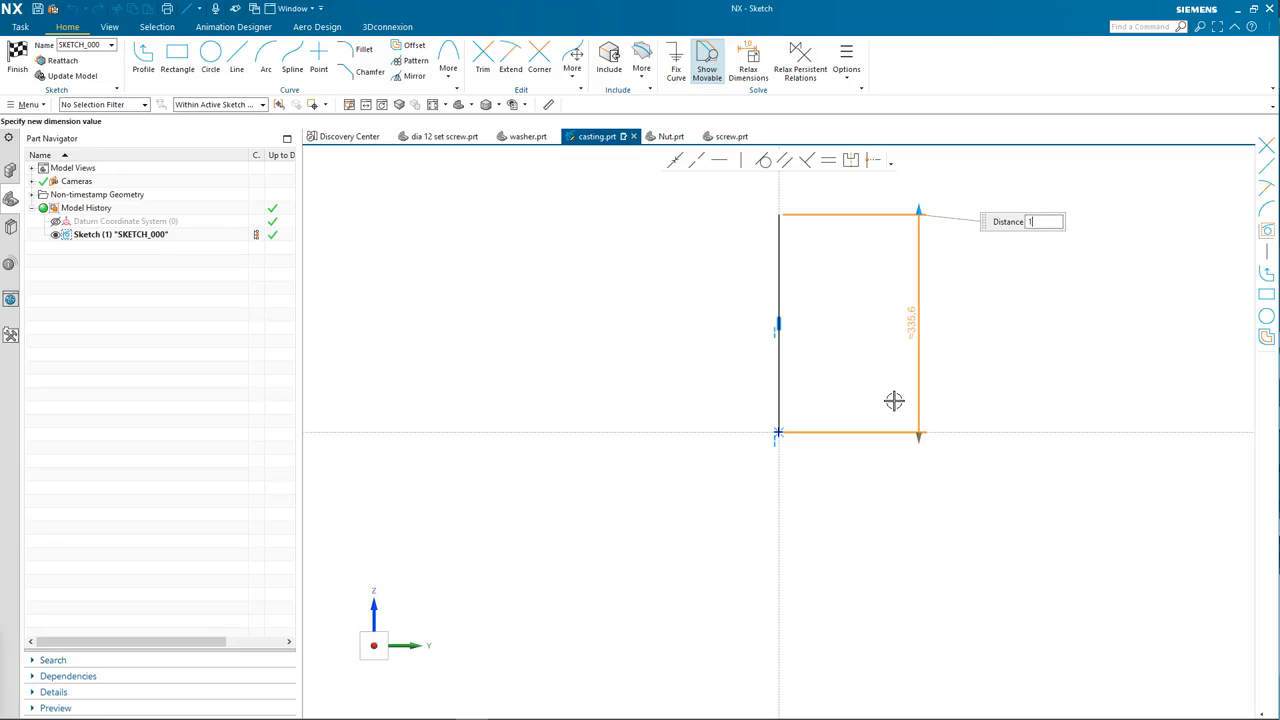
pyautogui.write('185')
pyautogui.press('Return')
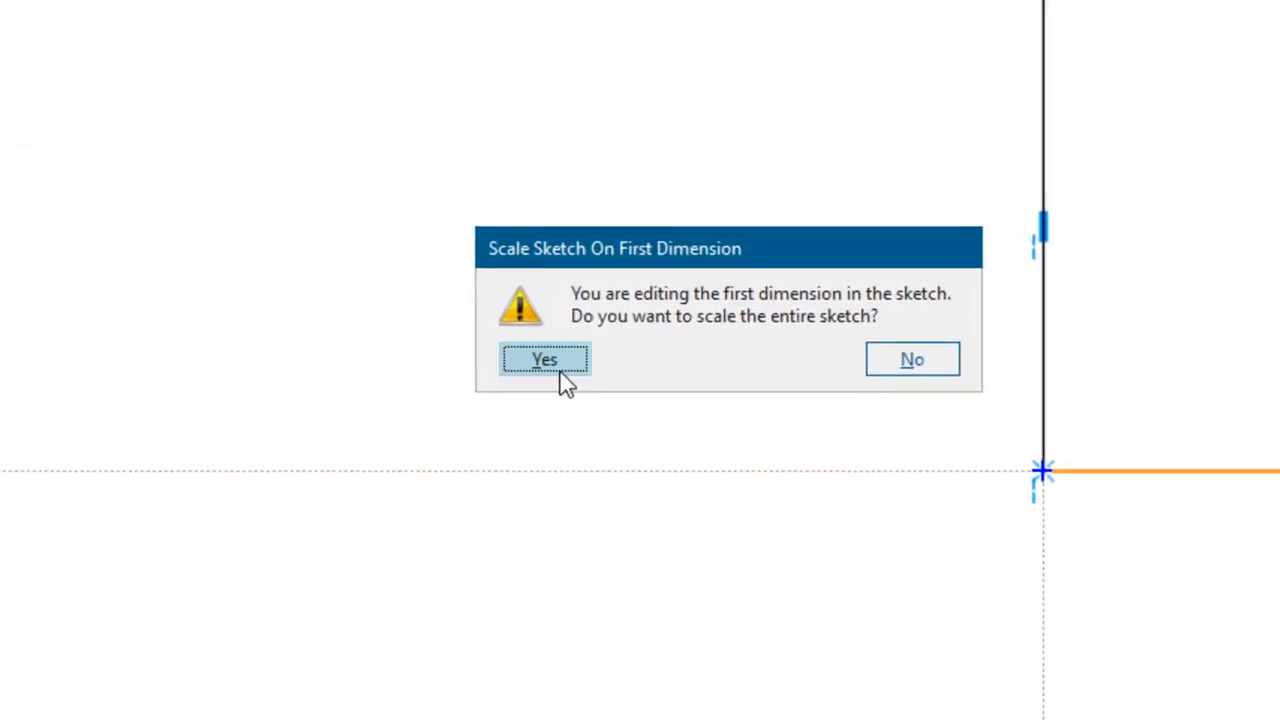
pyautogui.click(556, 385)
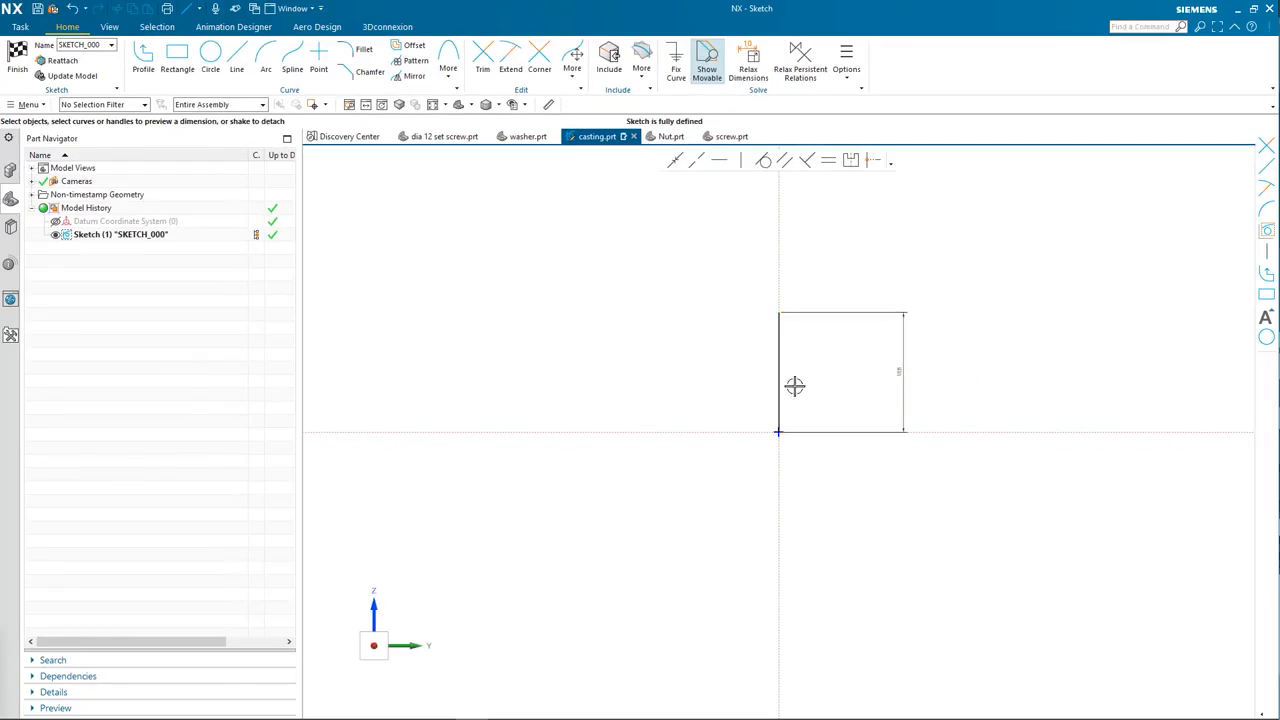
# Step: Convert the vertical 185 line into a reference line
pyautogui.scroll(4, 831, 371)
pyautogui.click(724, 291)
pyautogui.rightClick(726, 289)
pyautogui.click(774, 300)
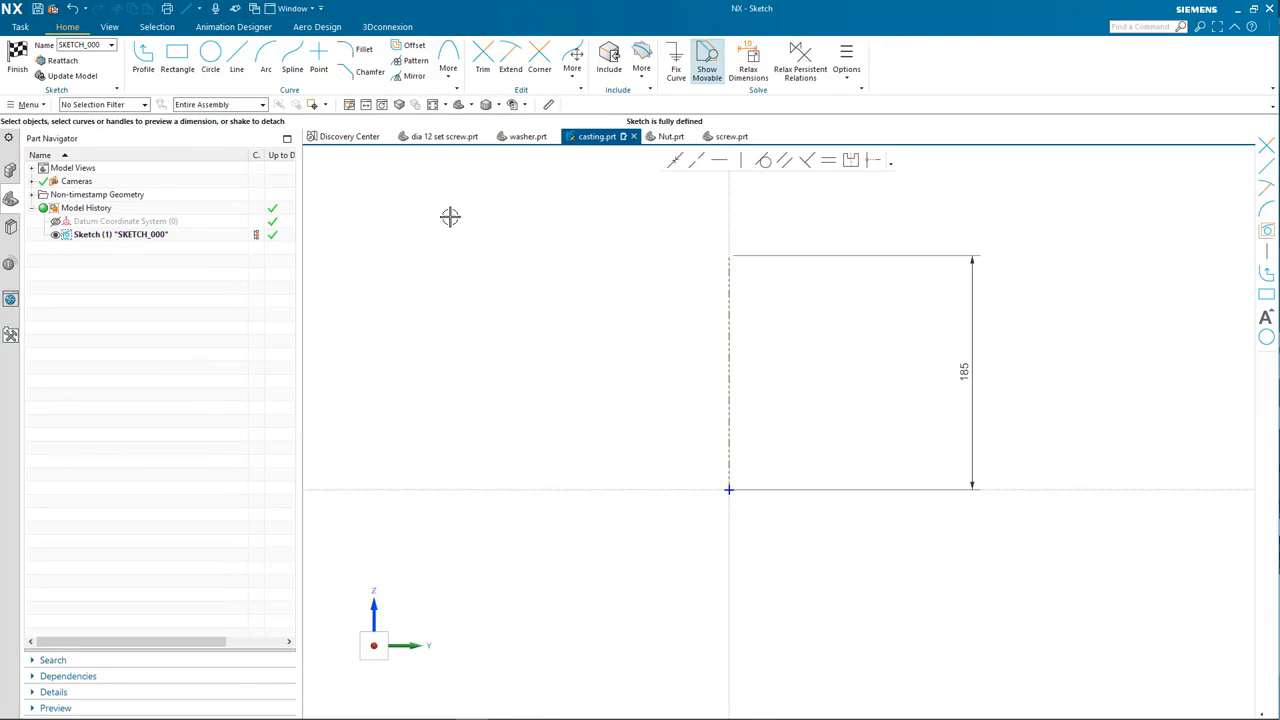
pyautogui.click(143, 60)
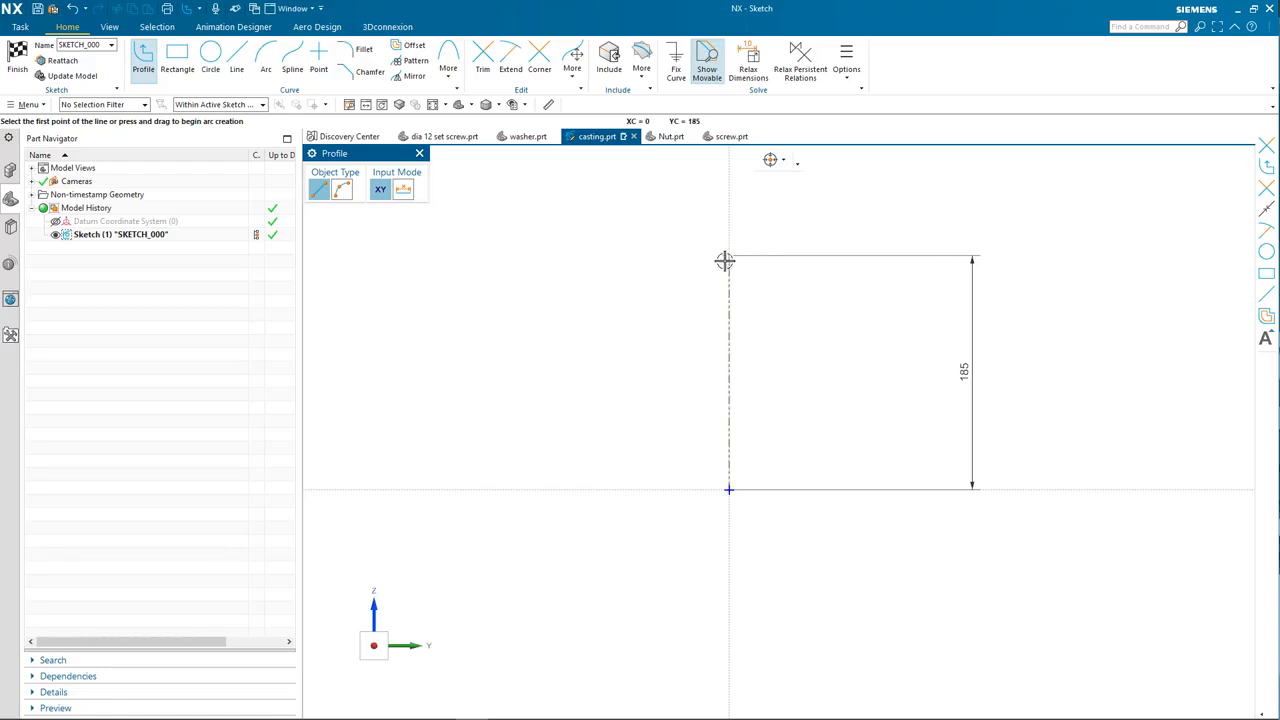
# Step: Draw the outline from the axis top: top edge, step, tapered side, flange and base
pyautogui.click(828, 255)
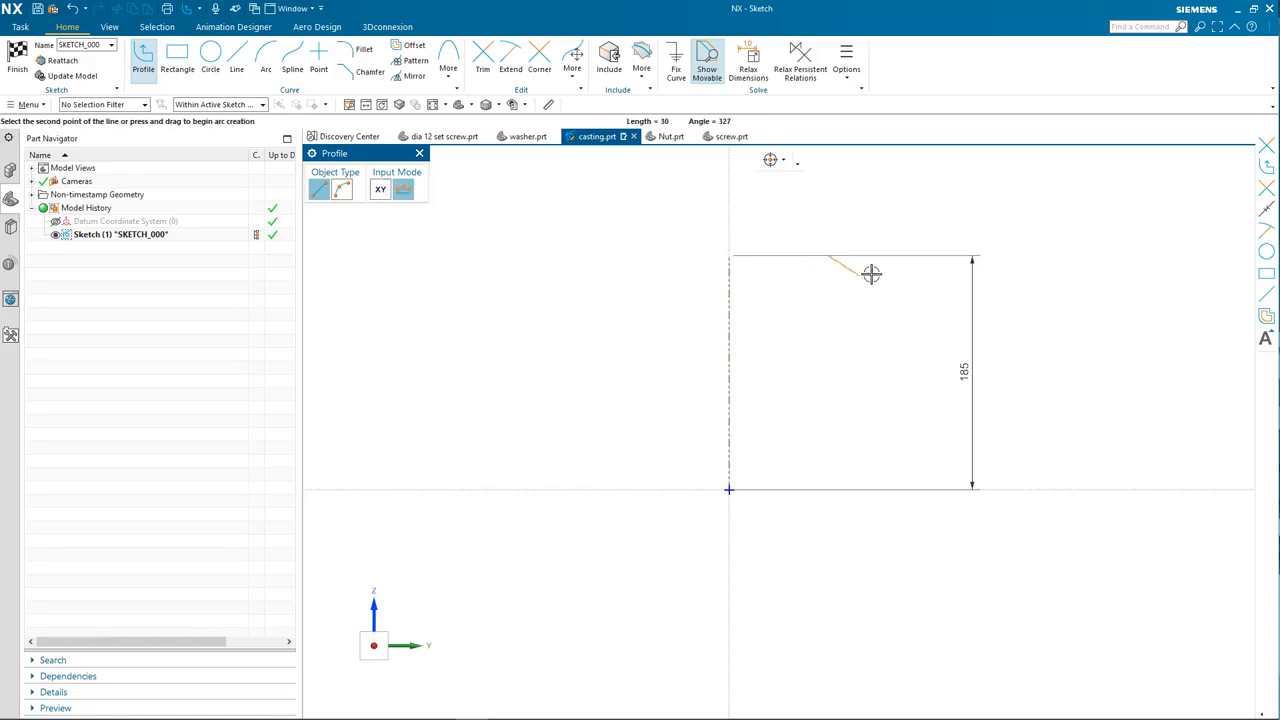
pyautogui.press('Escape')
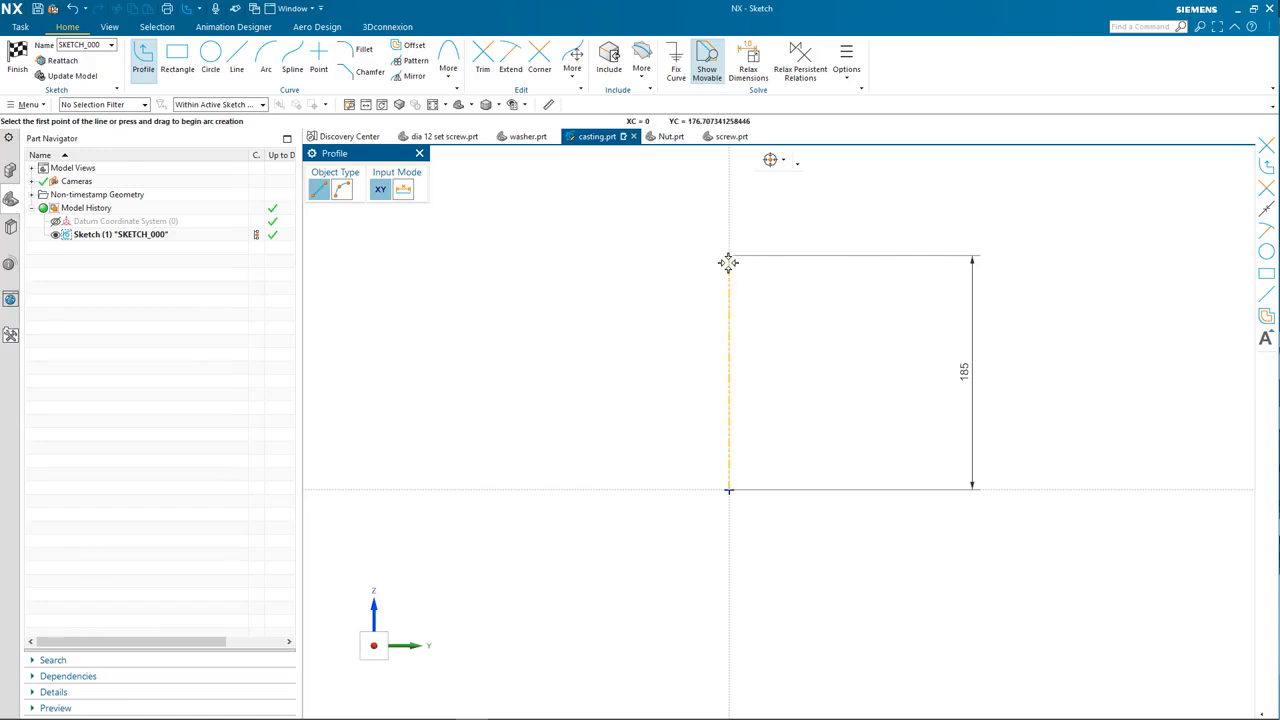
pyautogui.click(758, 257)
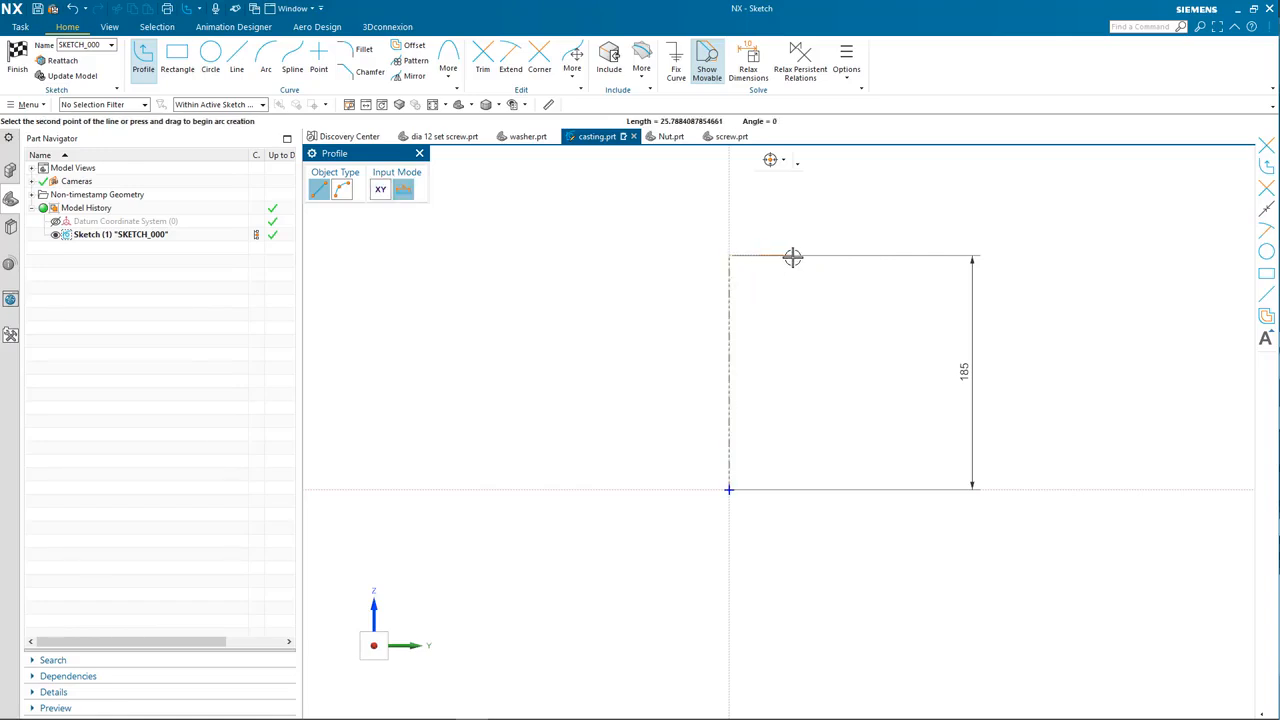
pyautogui.click(792, 257)
pyautogui.click(792, 302)
pyautogui.scroll(3, 792, 302)
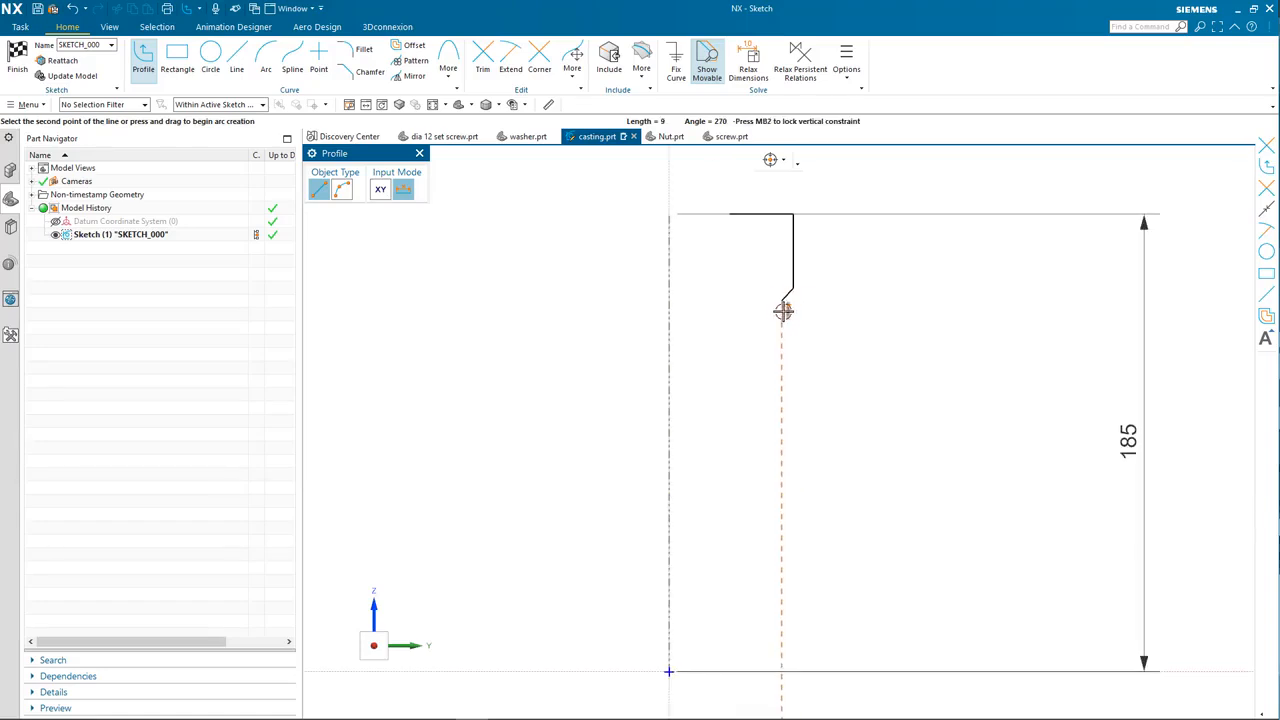
pyautogui.click(782, 300)
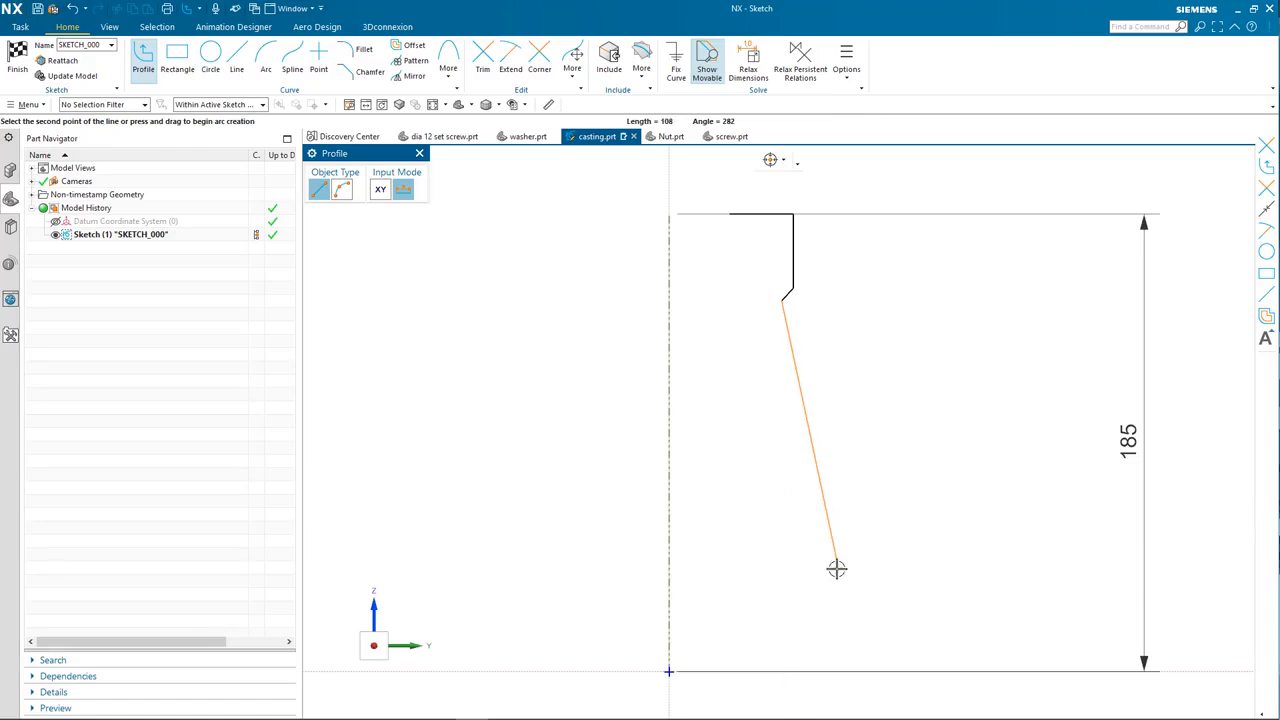
pyautogui.click(848, 615)
pyautogui.click(903, 615)
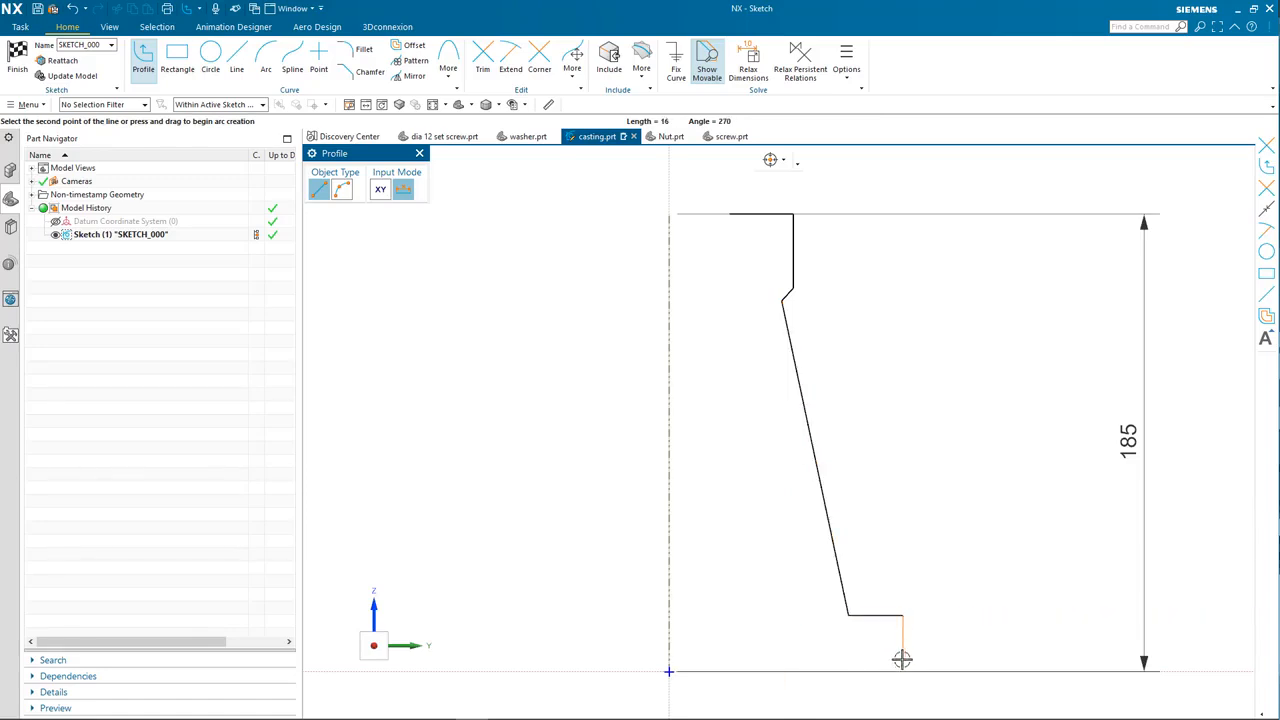
pyautogui.click(903, 670)
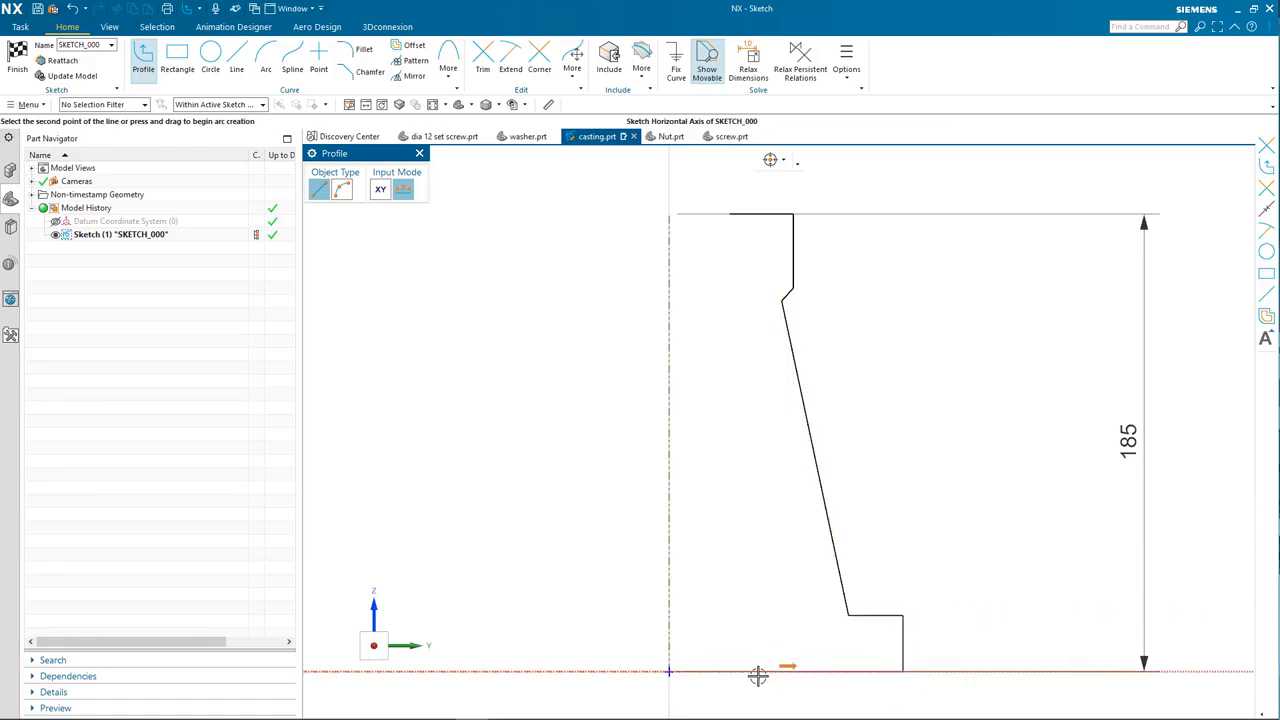
pyautogui.click(828, 669)
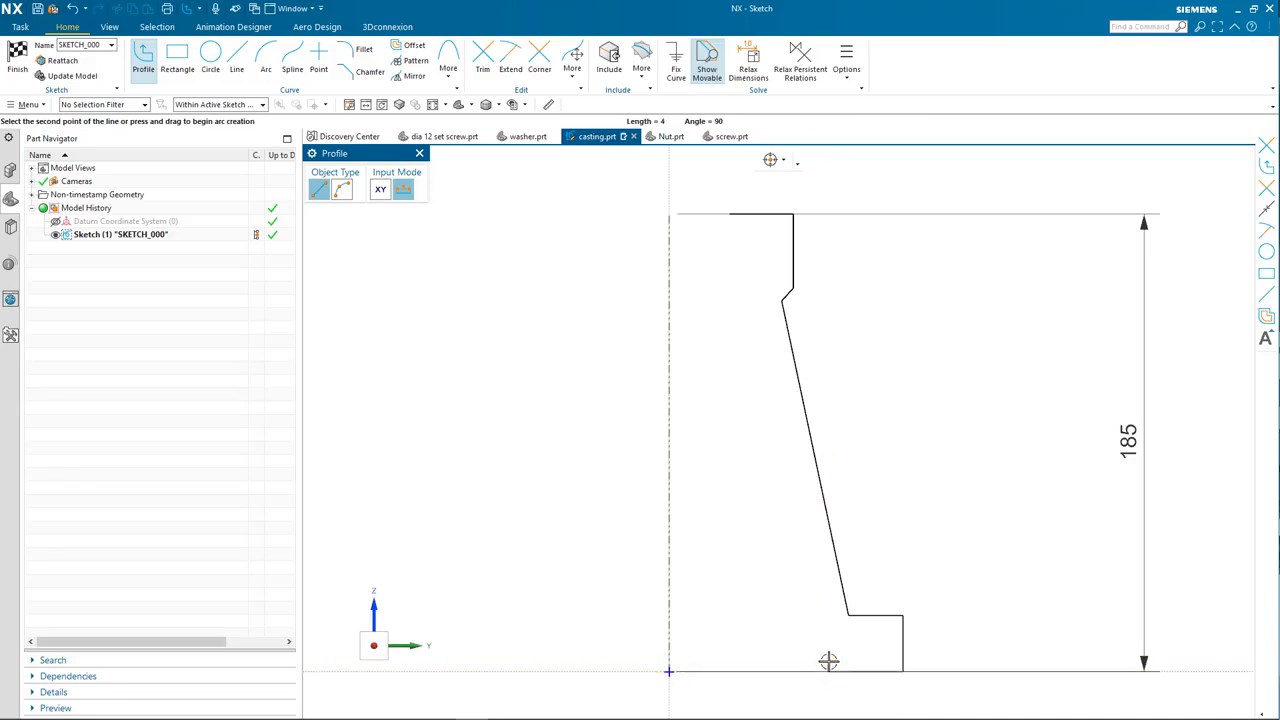
# Step: Complete the profile with the final slanted edge and a closing vertical edge
pyautogui.scroll(4, 830, 665)
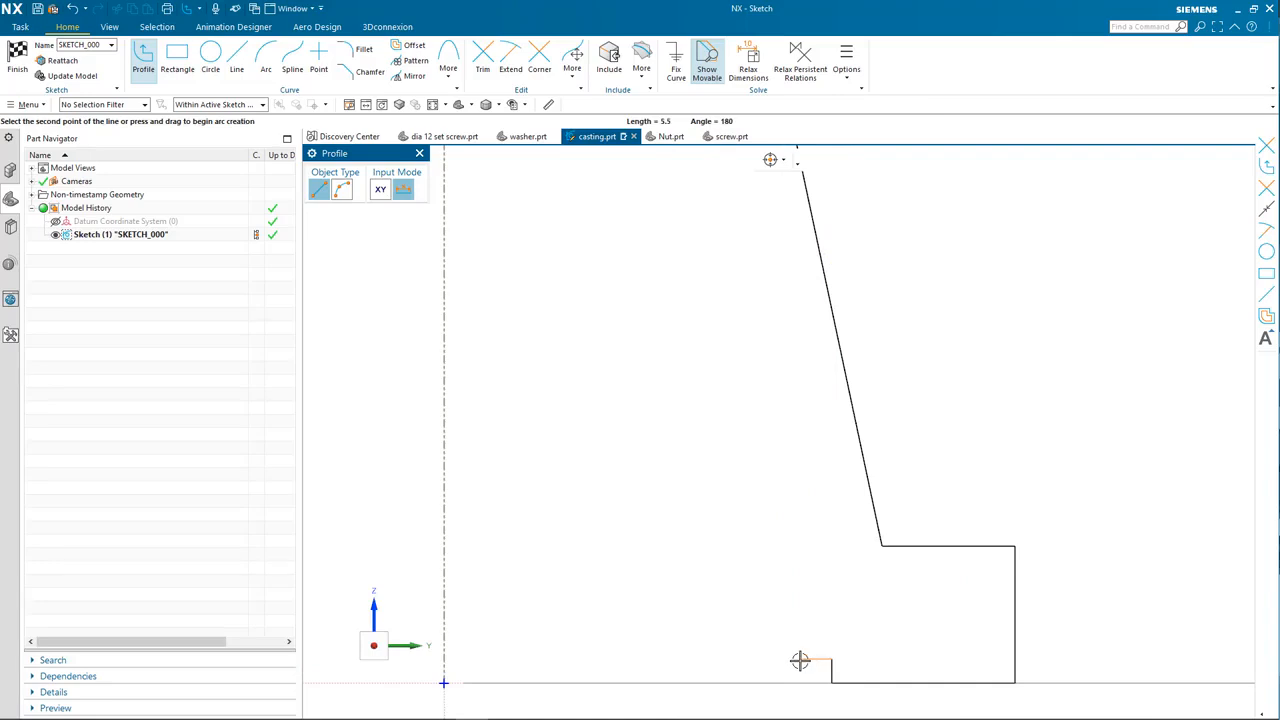
pyautogui.scroll(-4, 709, 277)
pyautogui.keyDown('shift'); pyautogui.moveTo(703, 262); pyautogui.dragTo(737, 471, button='middle'); pyautogui.keyUp('shift')
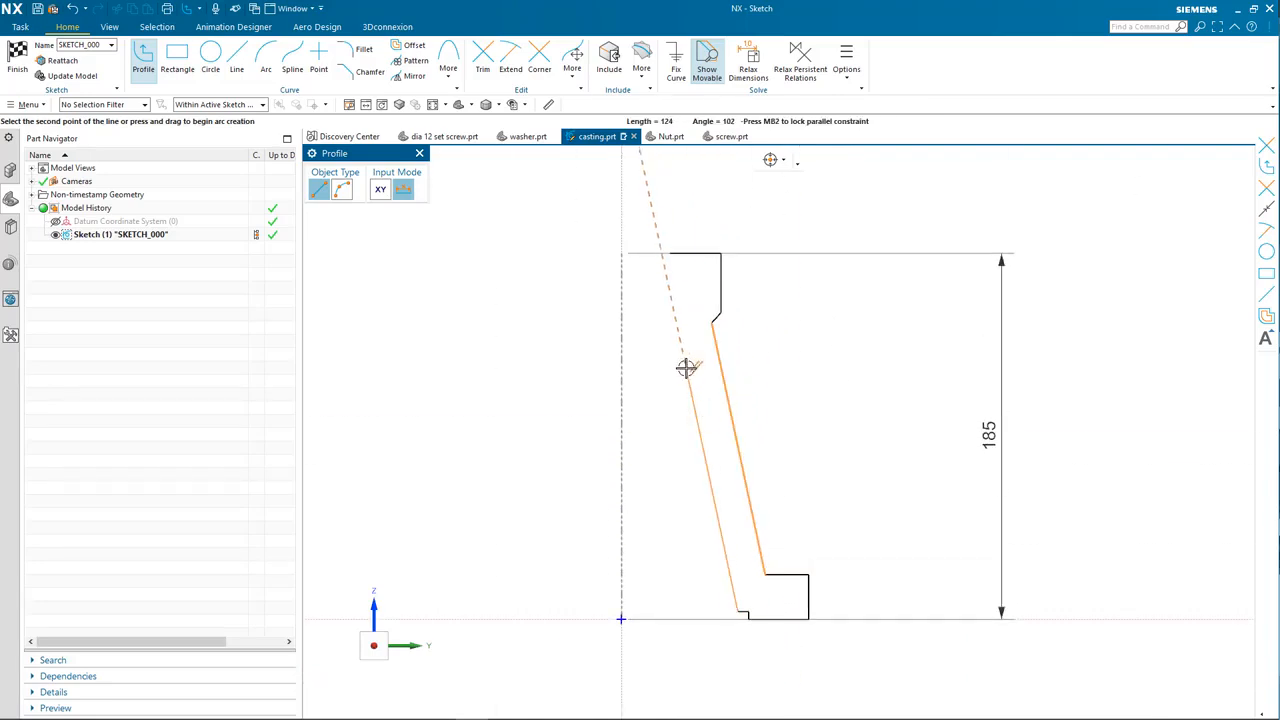
pyautogui.click(684, 437)
pyautogui.click(684, 222)
pyautogui.press('Escape')
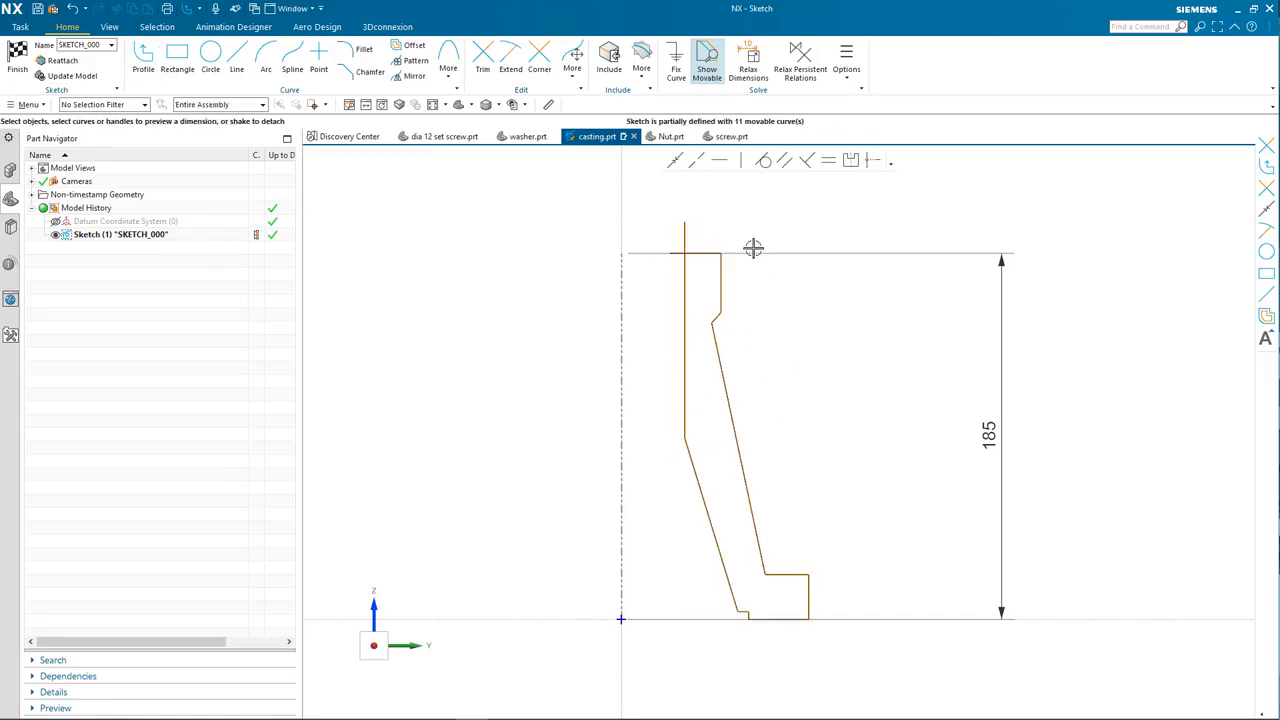
# Step: Trim the small overhang above the top line to close the profile
pyautogui.click(483, 58)
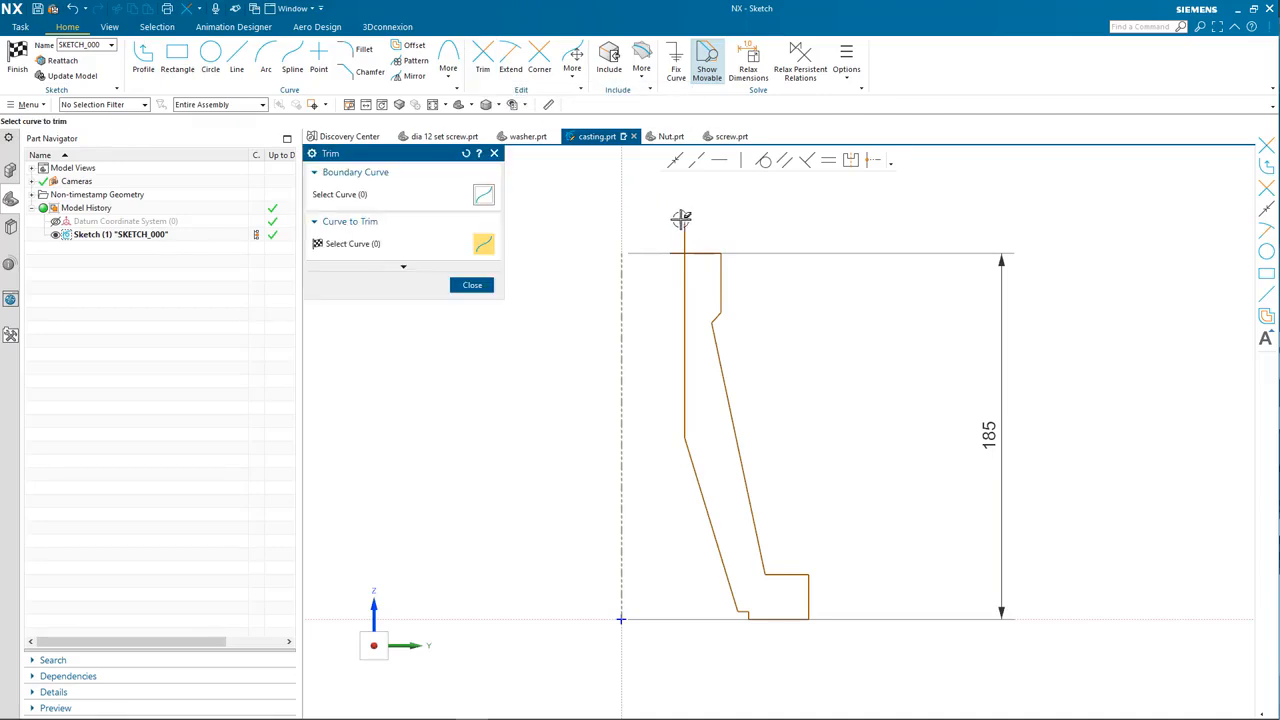
pyautogui.click(678, 257)
pyautogui.press('Escape')
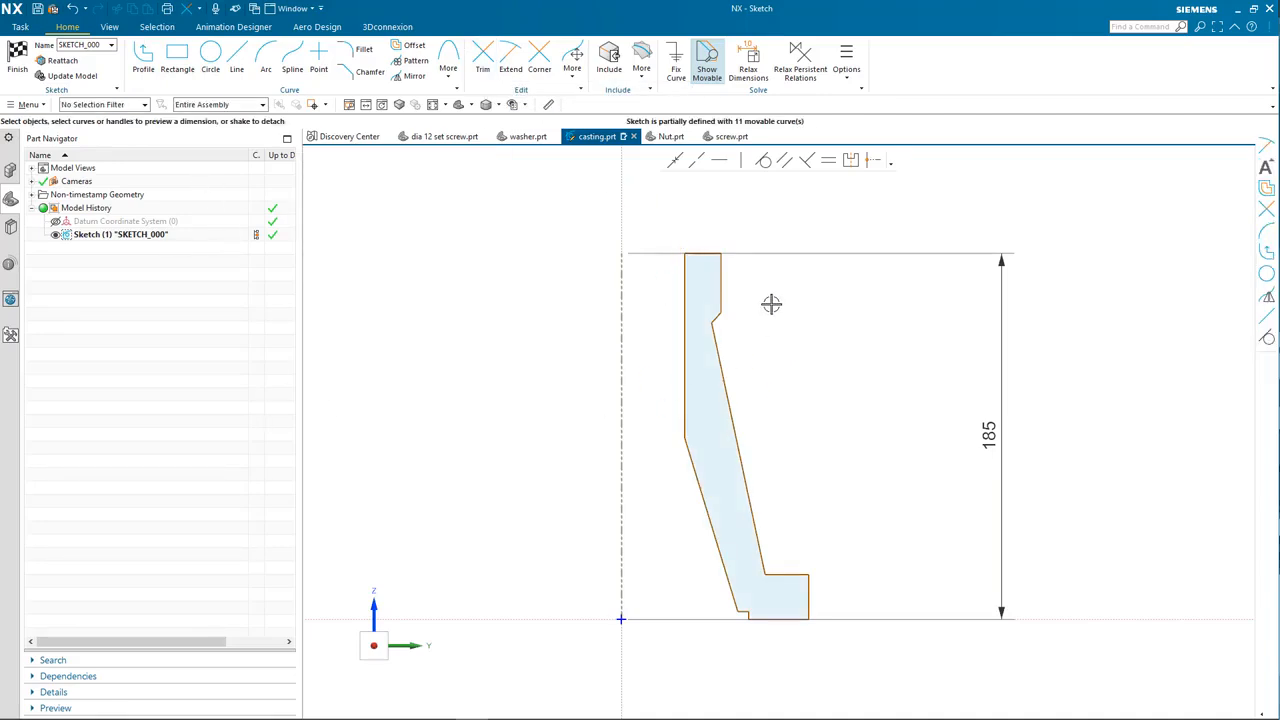
pyautogui.click(615, 270)
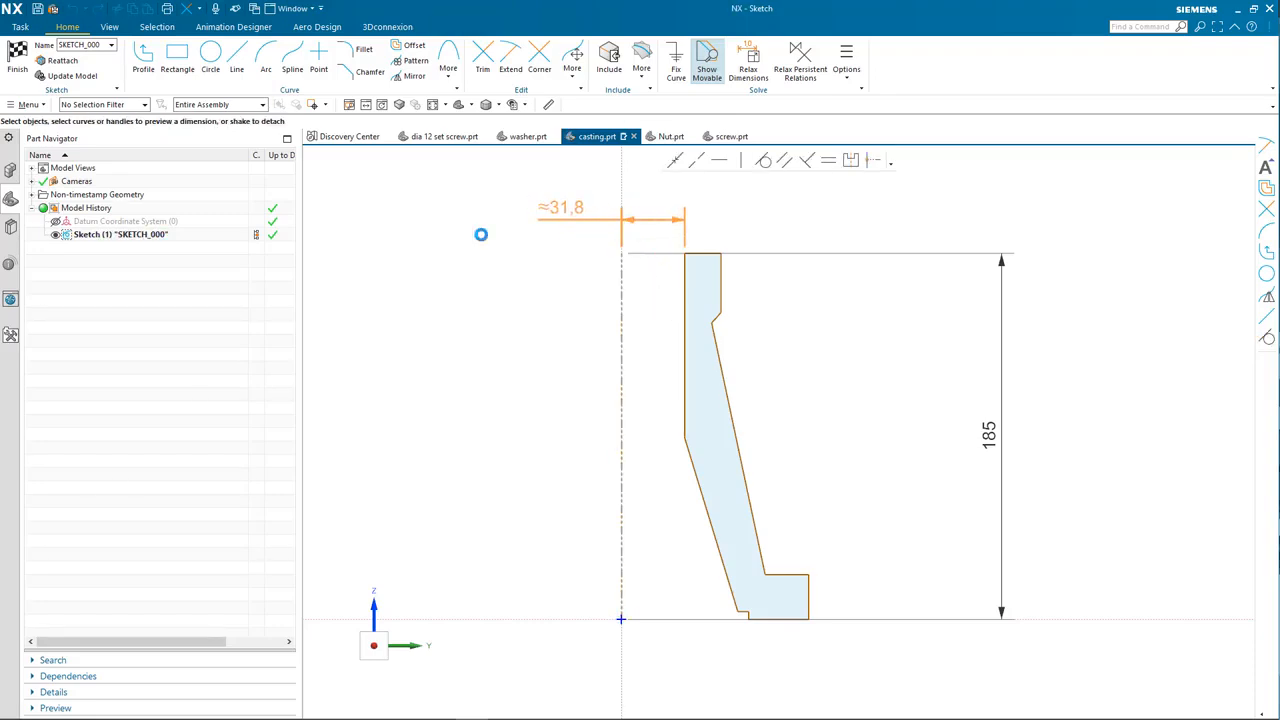
# Step: Dimension the top inner edge 25 from the centreline
pyautogui.click(537, 203)
pyautogui.write('25')
pyautogui.press('Return')
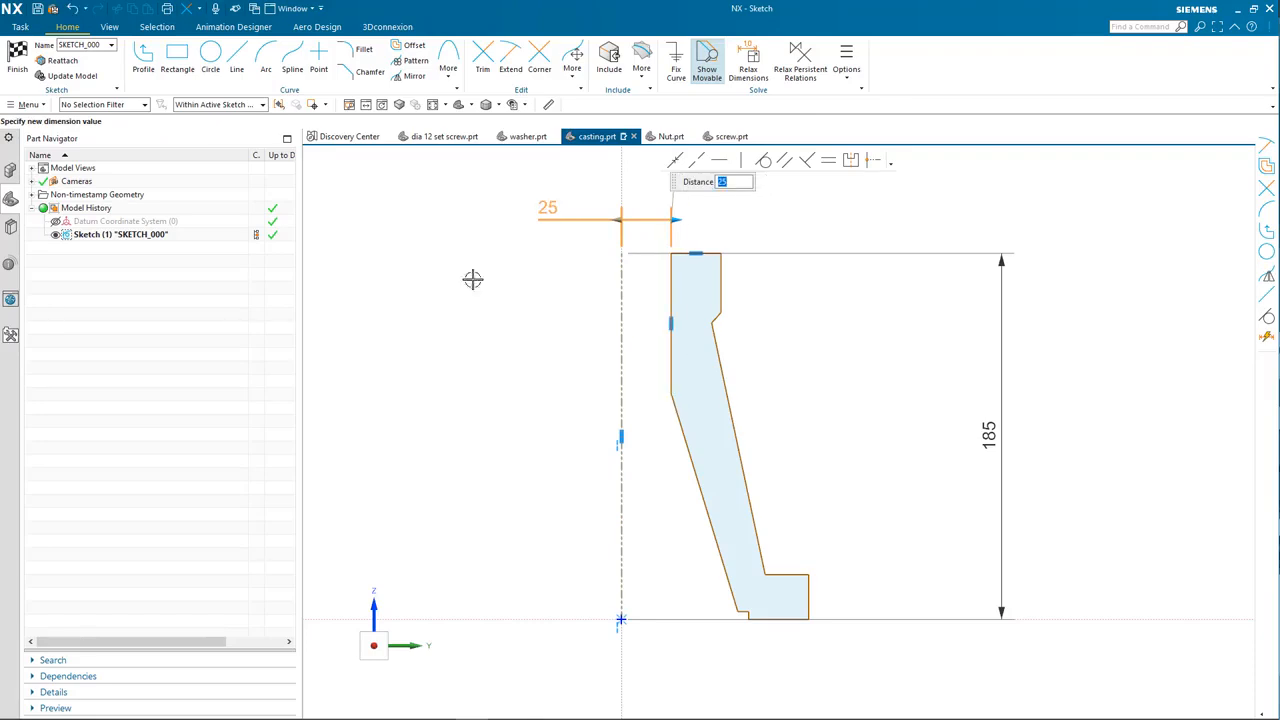
pyautogui.middleClick(561, 346)
# Step: Dimension the lower inner corner 65/2 from the centreline, kept as expression p0
pyautogui.click(621, 323)
pyautogui.click(711, 323)
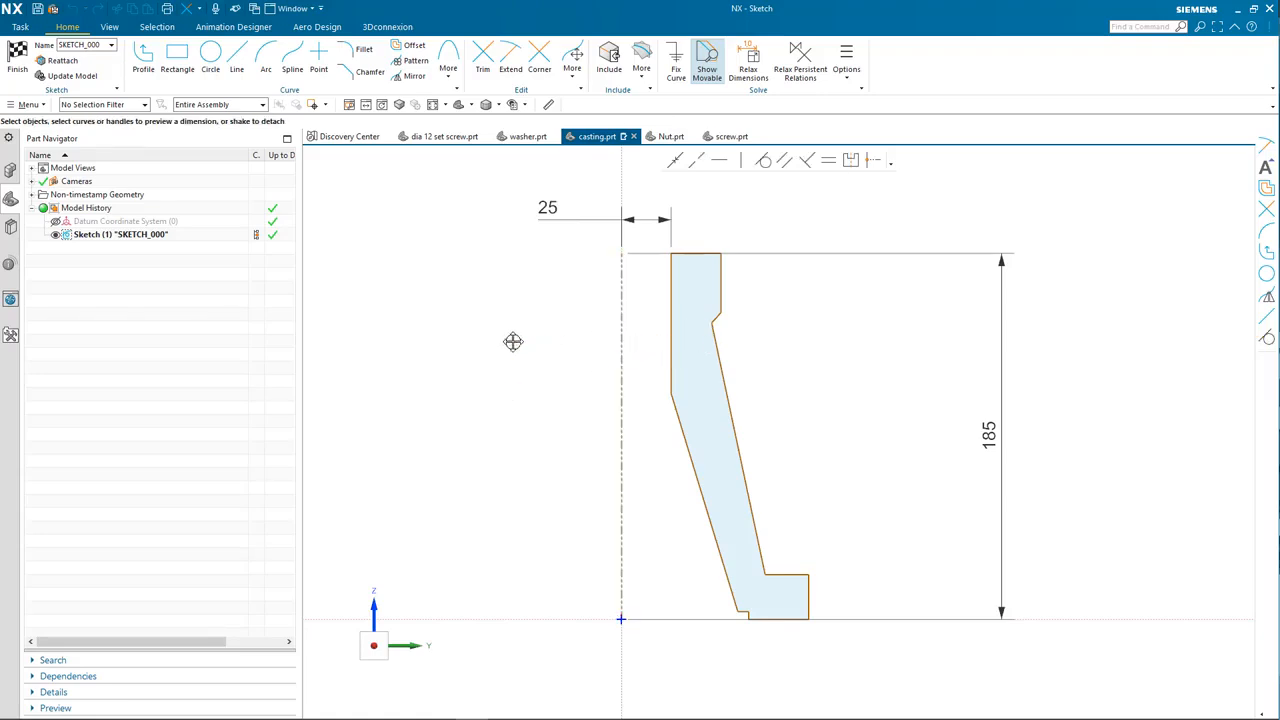
pyautogui.click(509, 346)
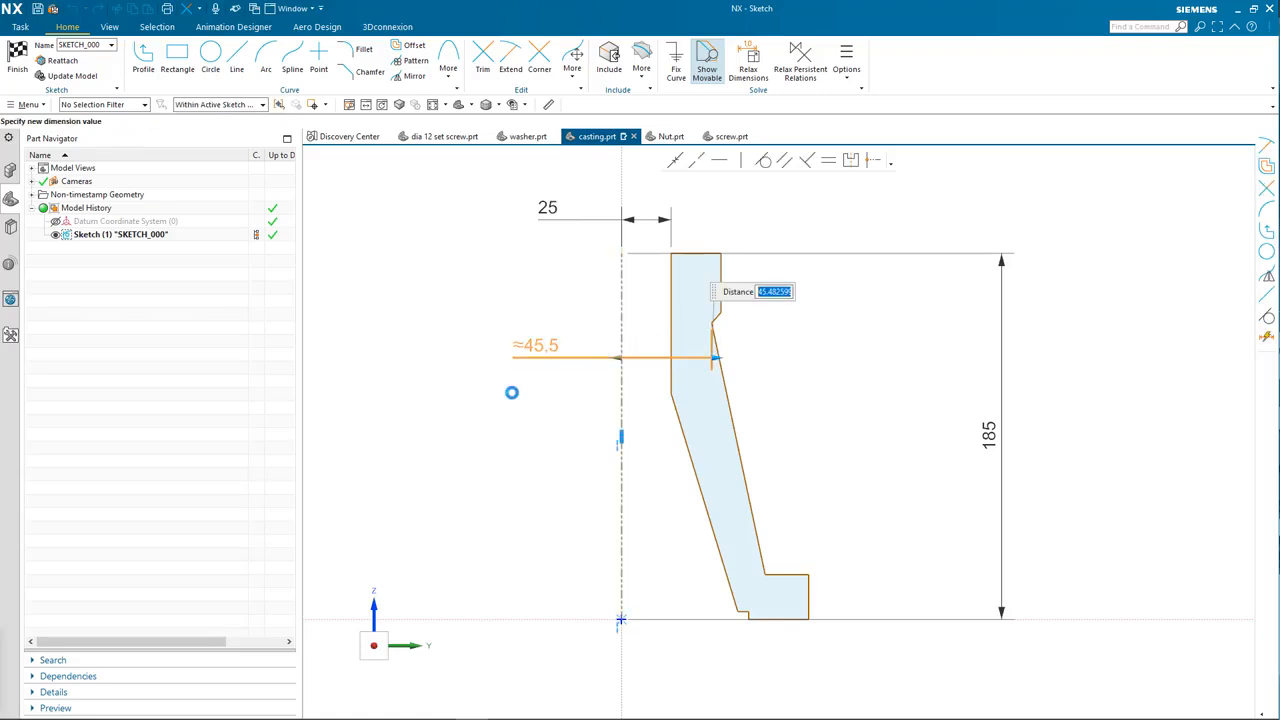
pyautogui.press('Return')
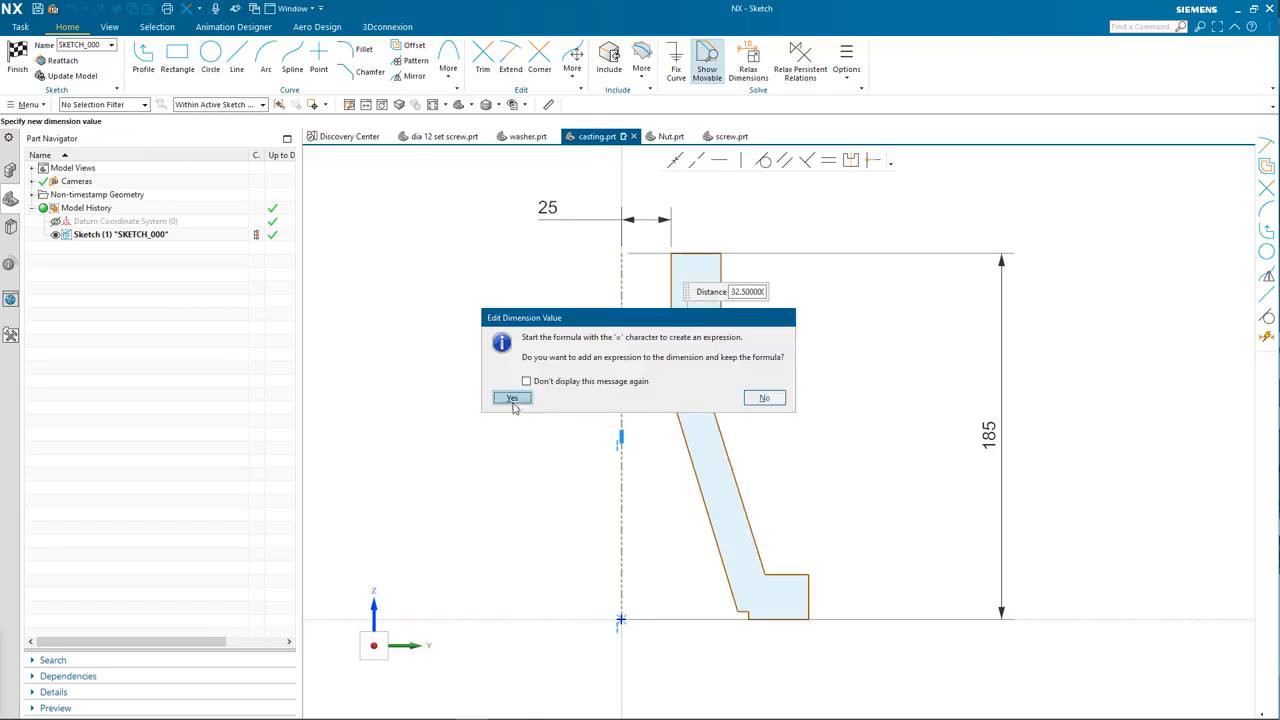
pyautogui.click(512, 400)
pyautogui.click(449, 437)
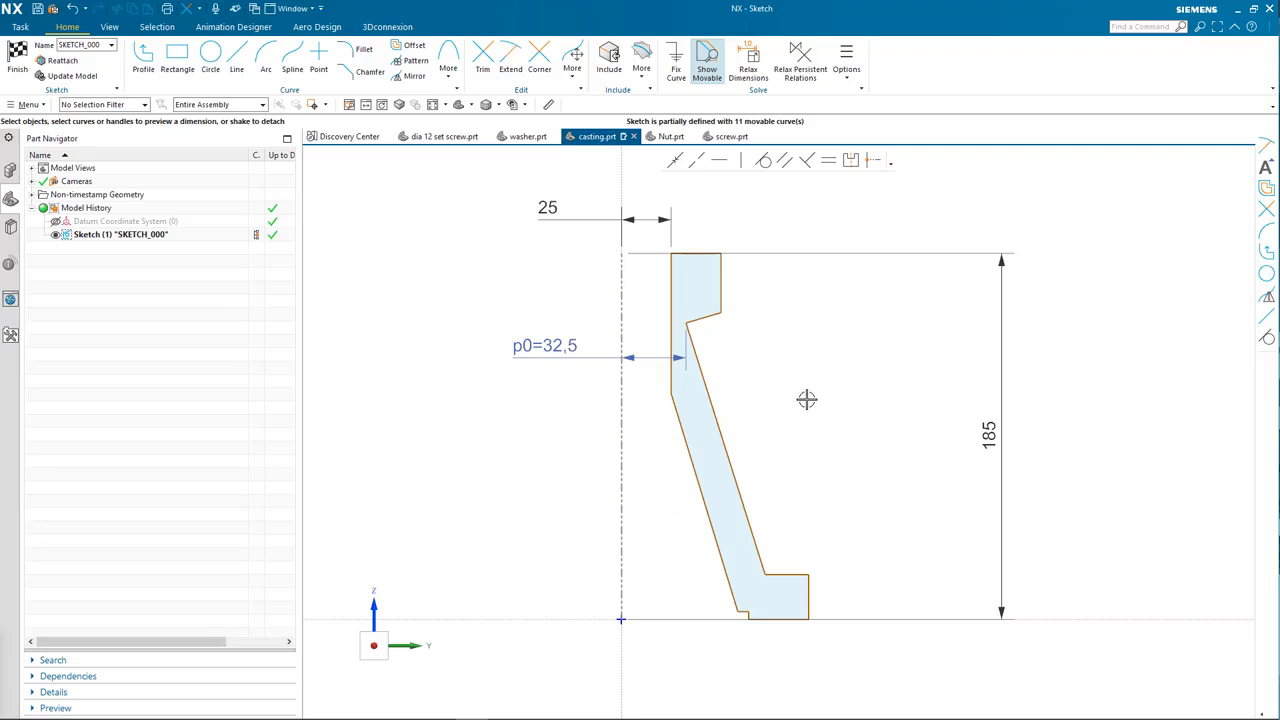
# Step: Set the angle at the step to 135°
pyautogui.click(697, 319)
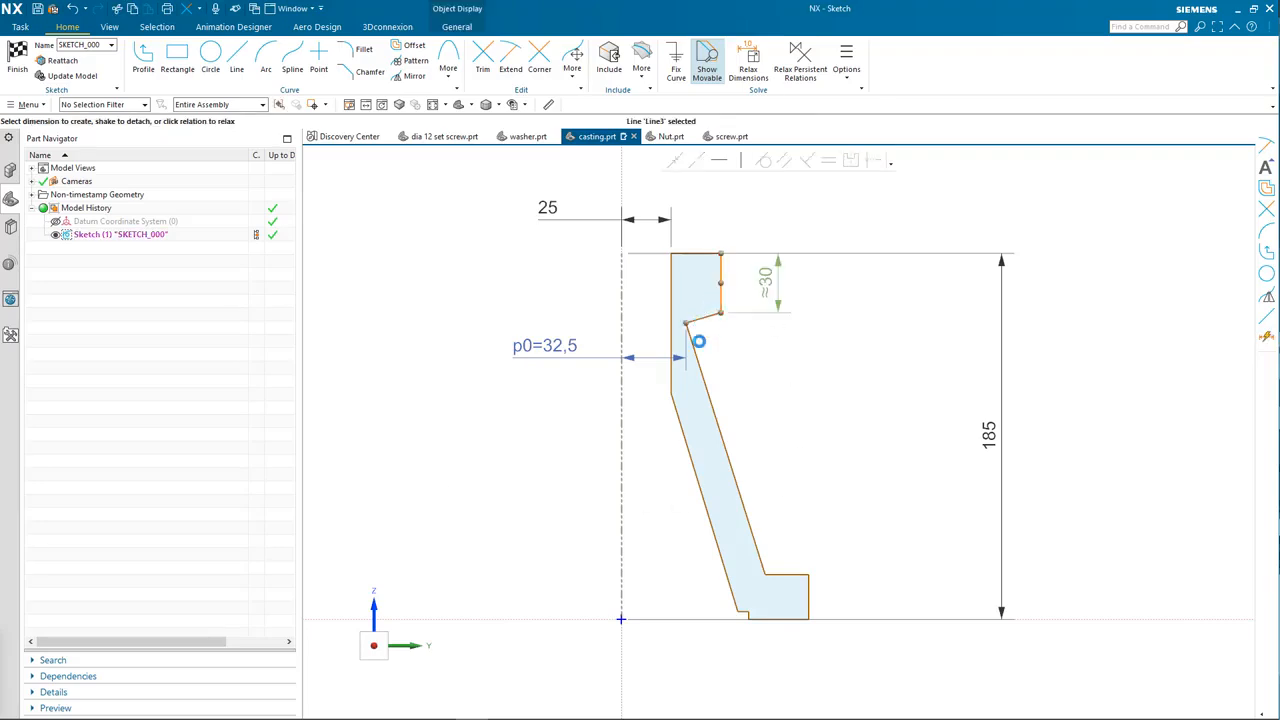
pyautogui.click(672, 288)
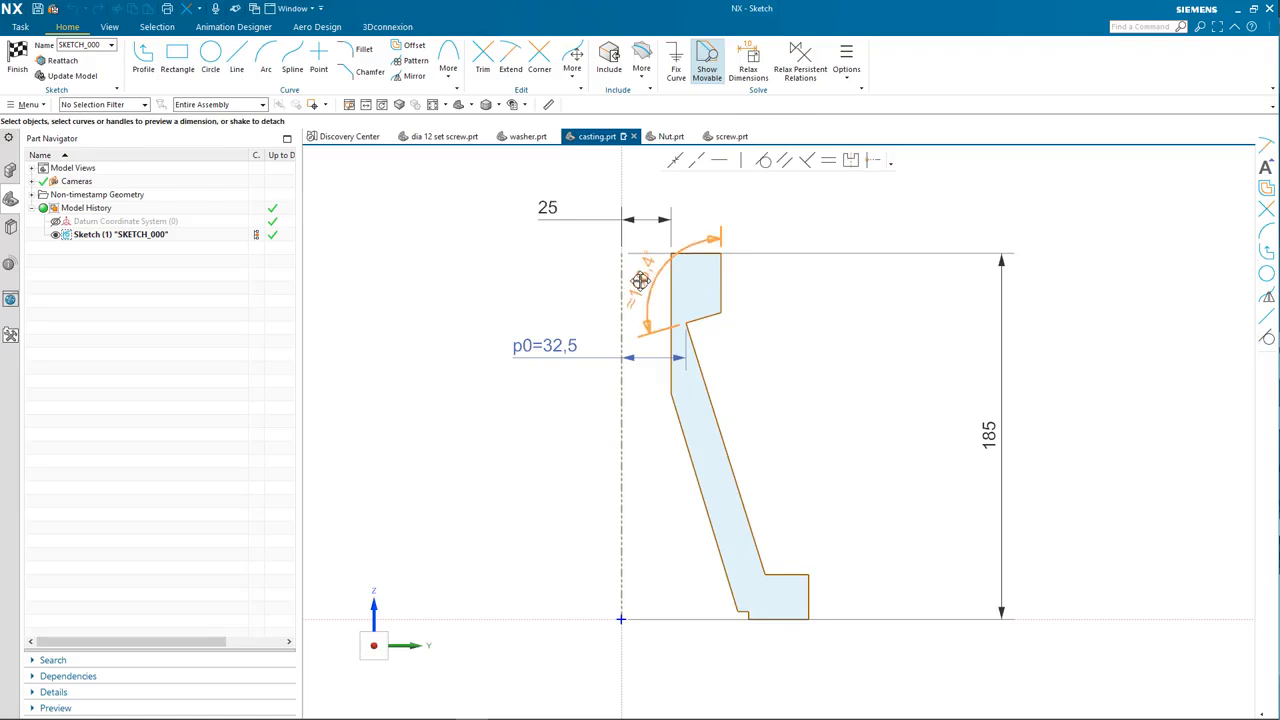
pyautogui.click(675, 310)
pyautogui.write('45')
pyautogui.press('Return')
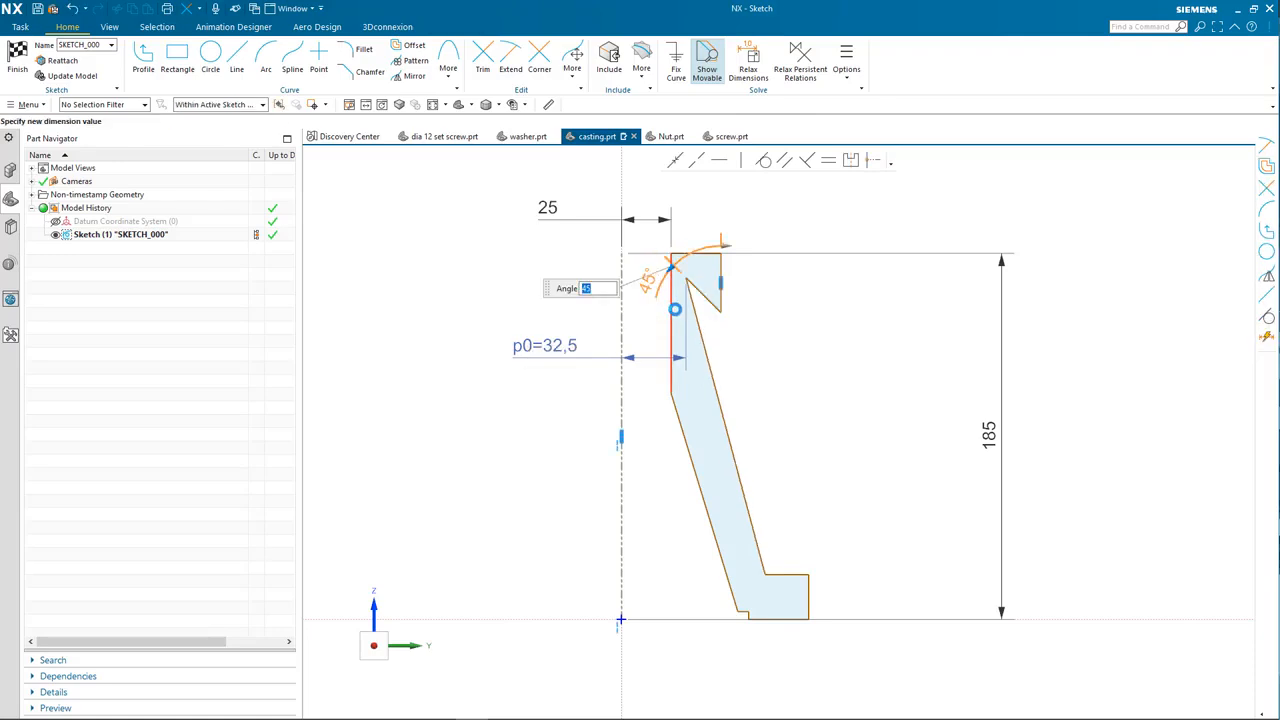
pyautogui.write('135')
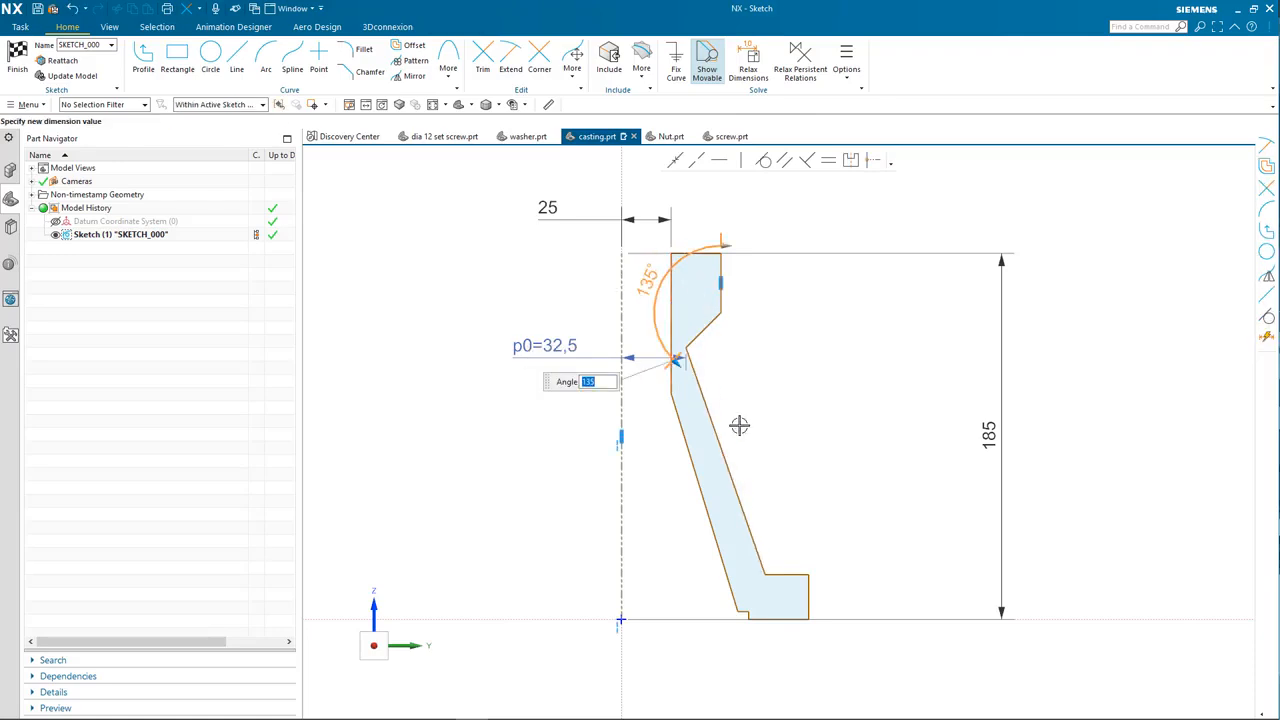
pyautogui.press('Return')
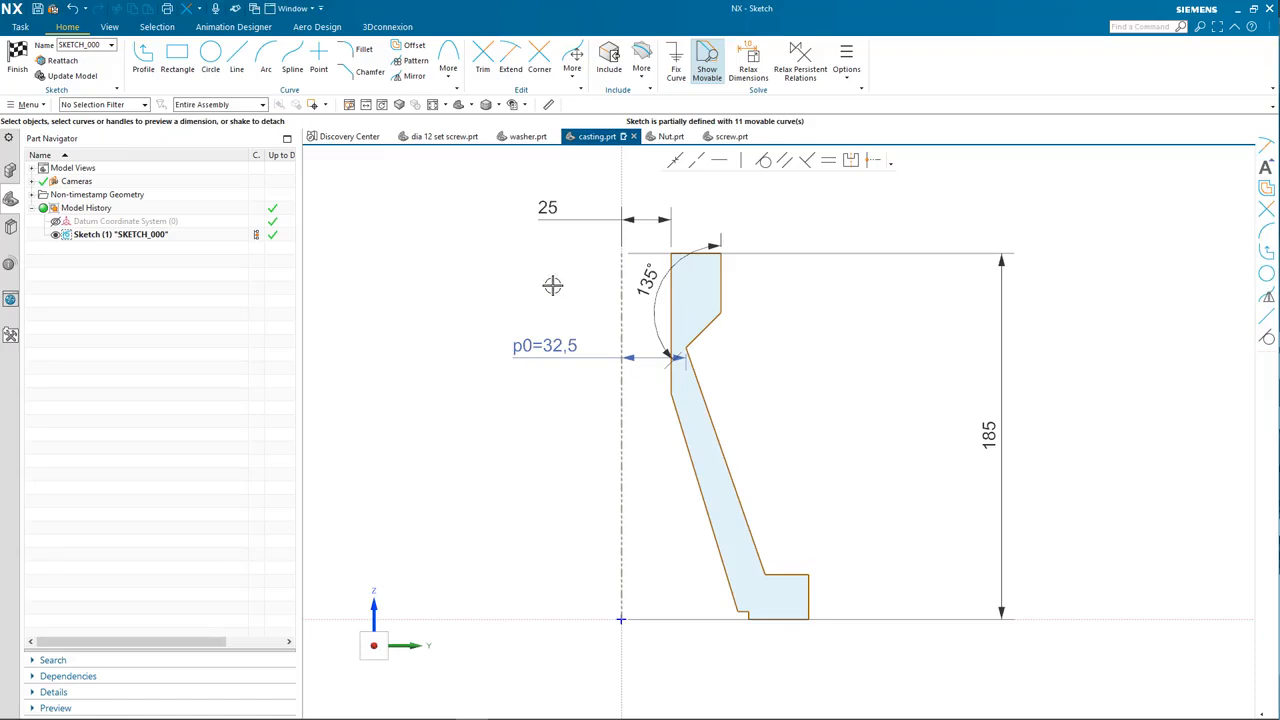
# Step: Dimension the top width 35 from the centreline
pyautogui.click(613, 277)
pyautogui.click(759, 268)
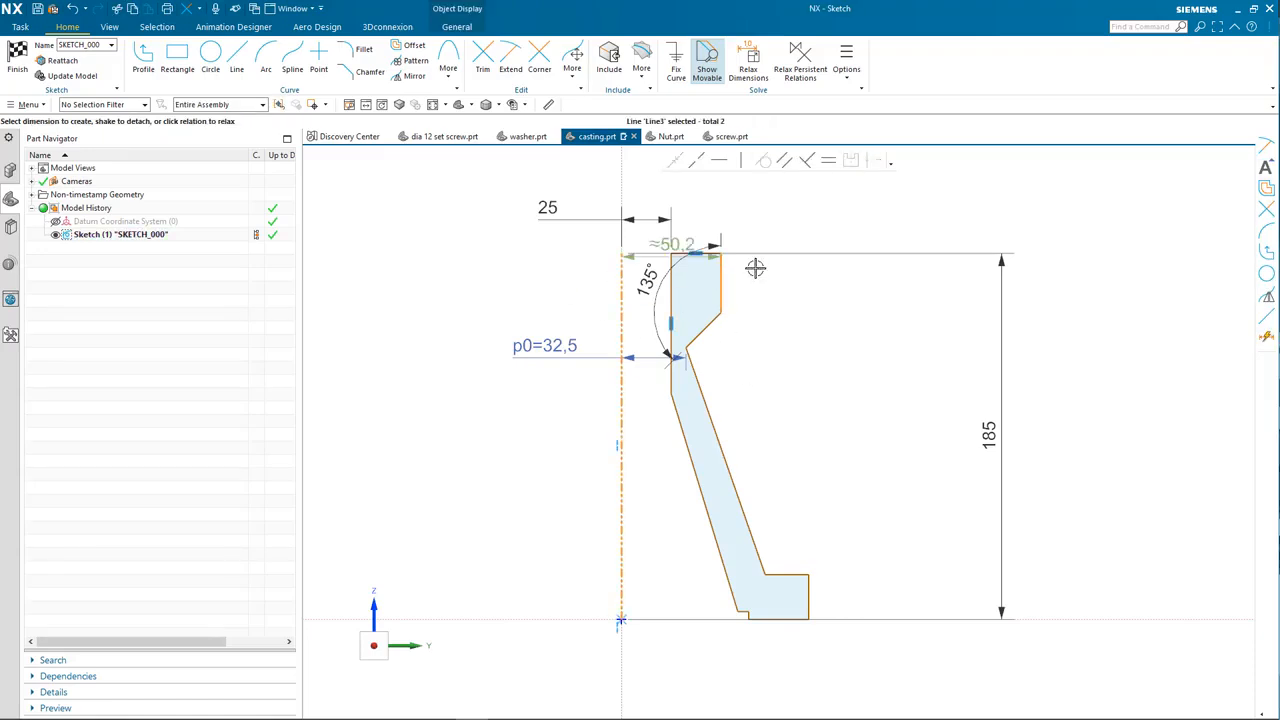
pyautogui.click(659, 190)
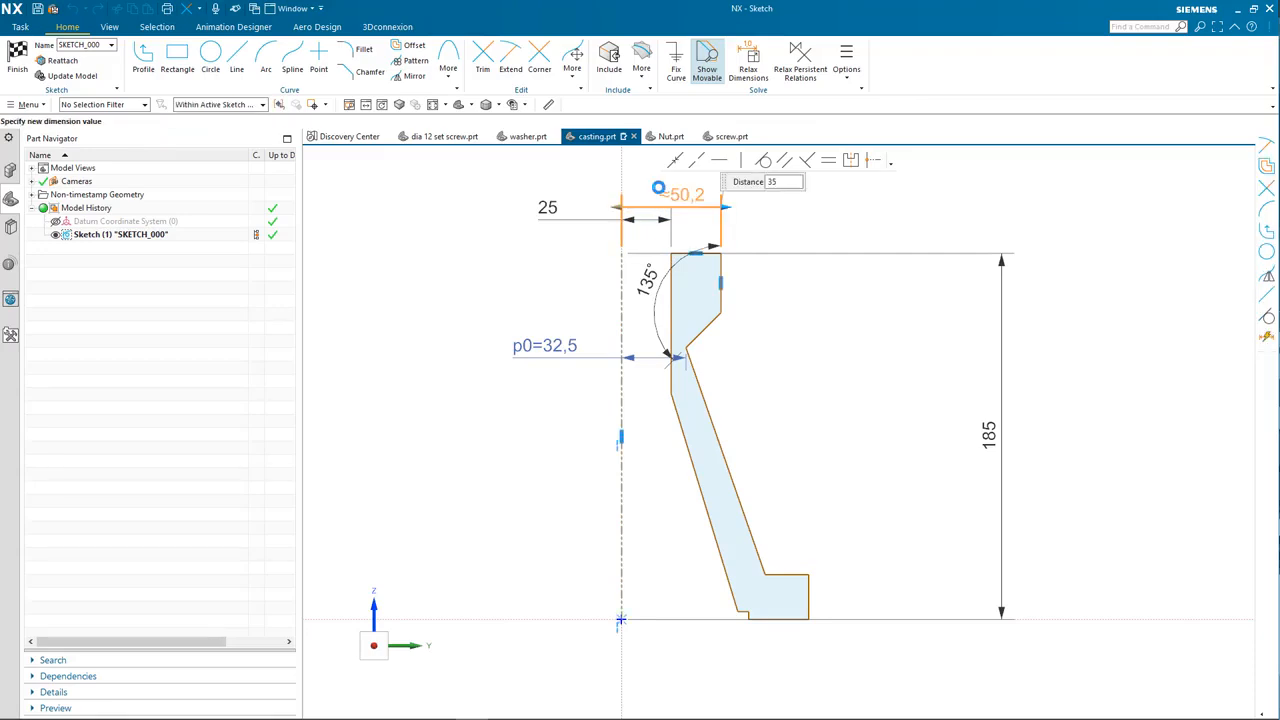
pyautogui.write('35')
pyautogui.press('Return')
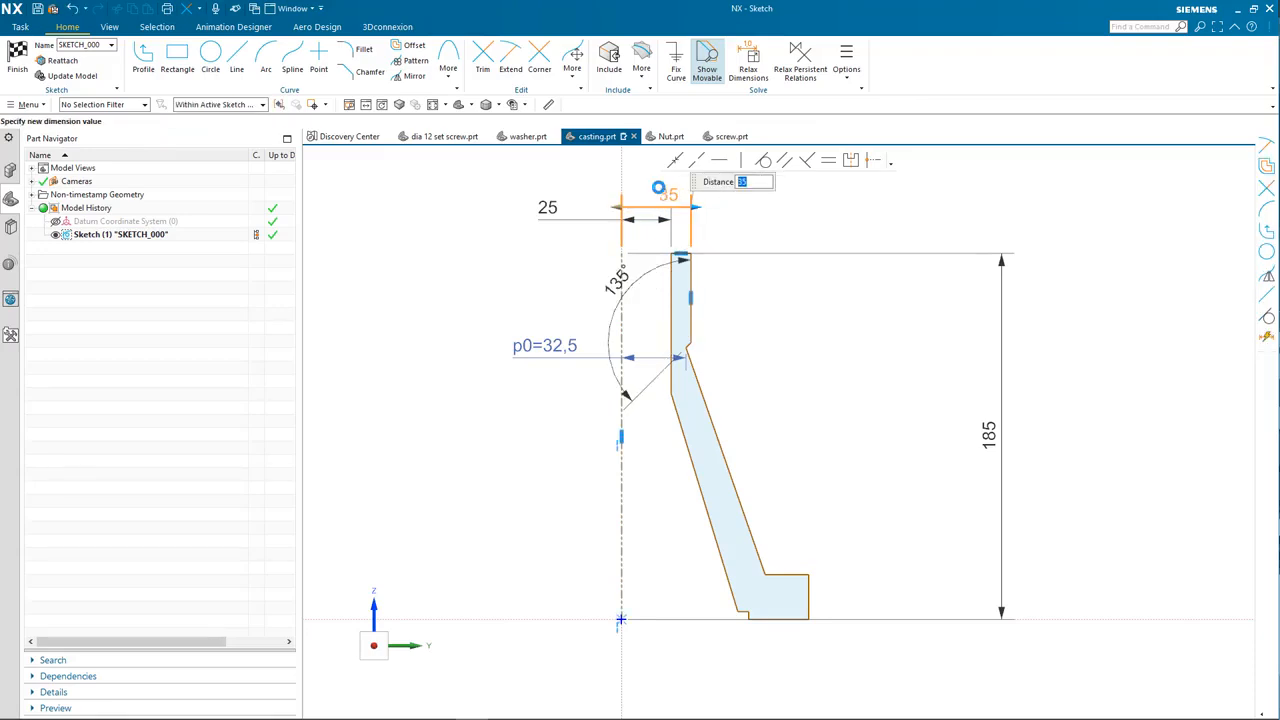
pyautogui.middleClick(841, 314)
# Step: Dimension the drop from the top to the step as 40
pyautogui.click(692, 287)
pyautogui.click(790, 300)
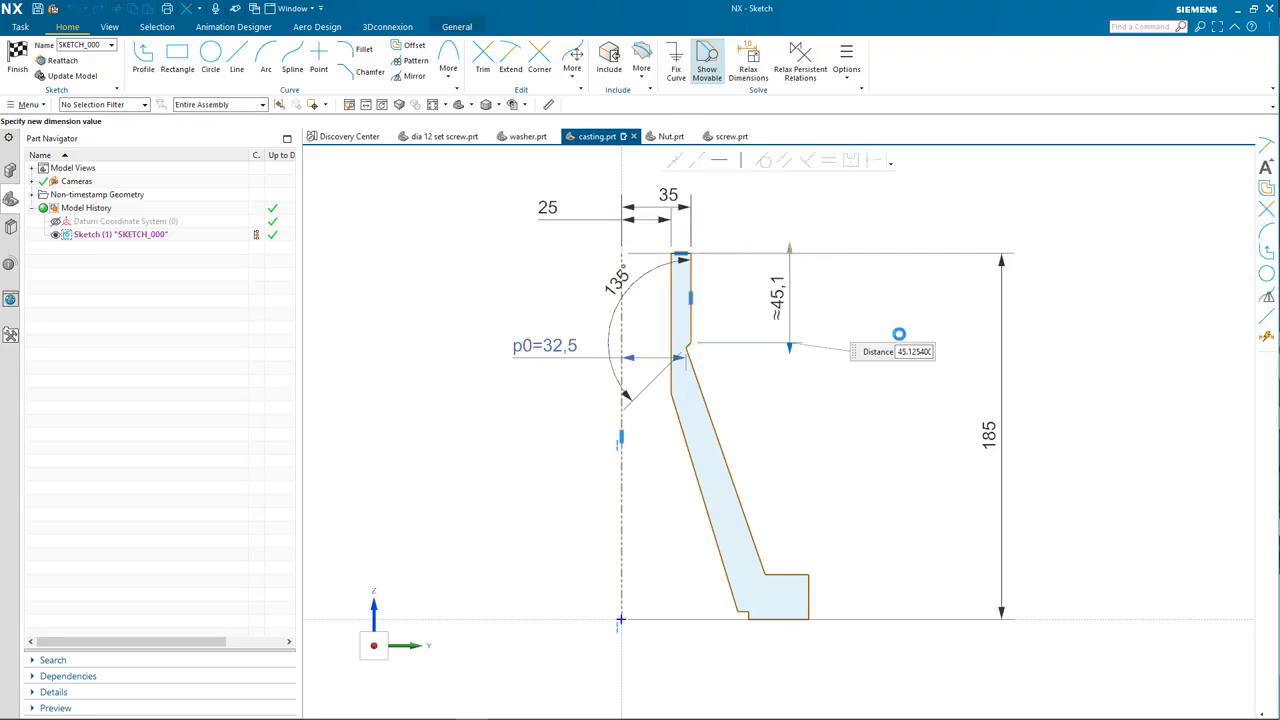
pyautogui.write('40')
pyautogui.press('Return')
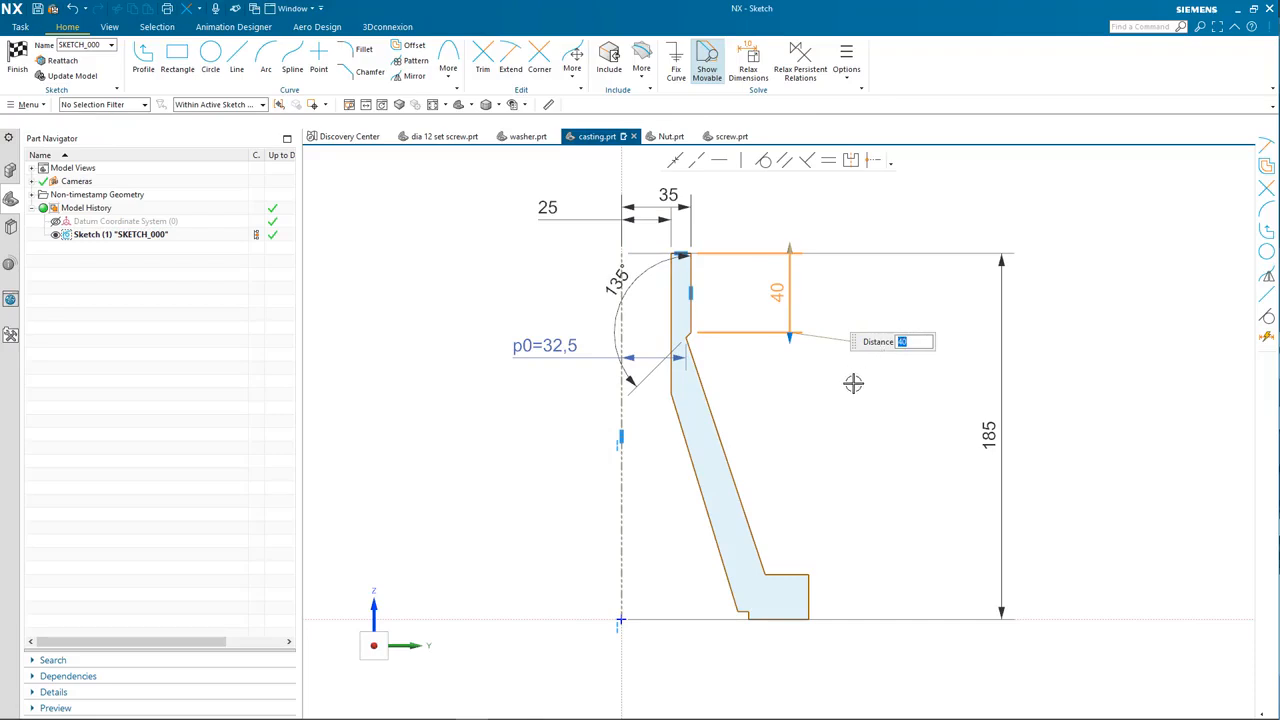
pyautogui.click(619, 587)
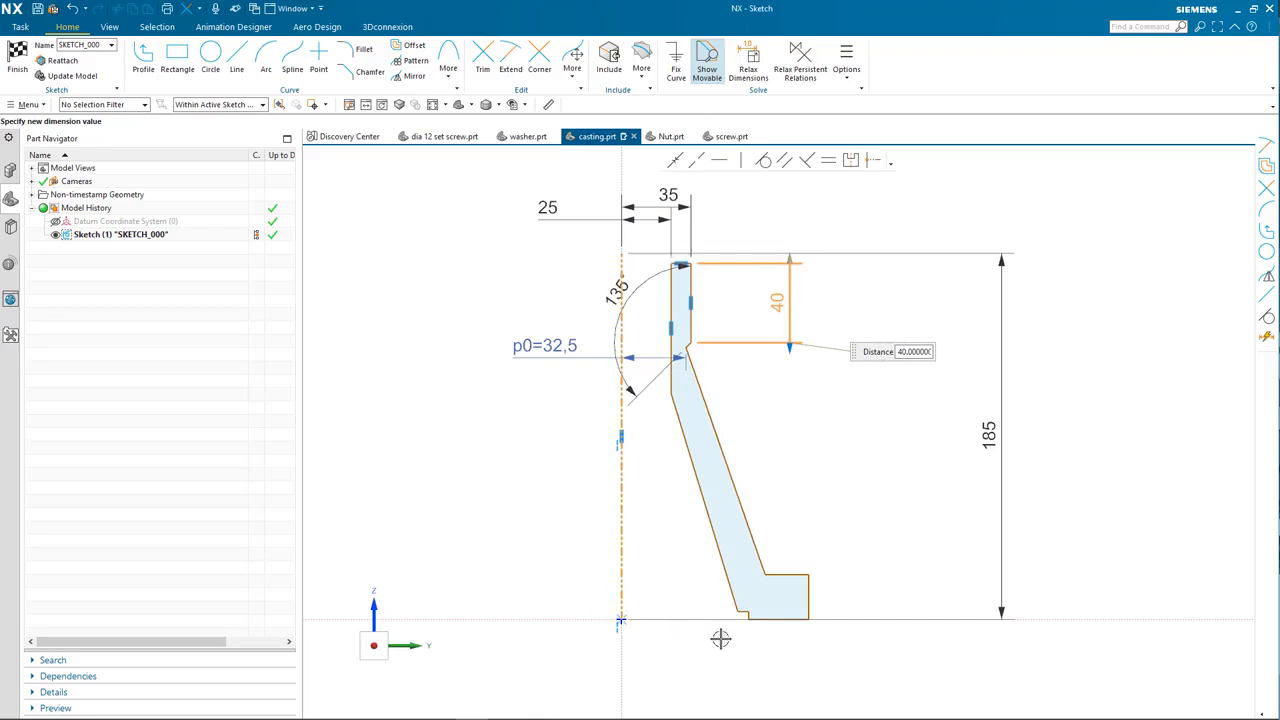
pyautogui.press('Escape')
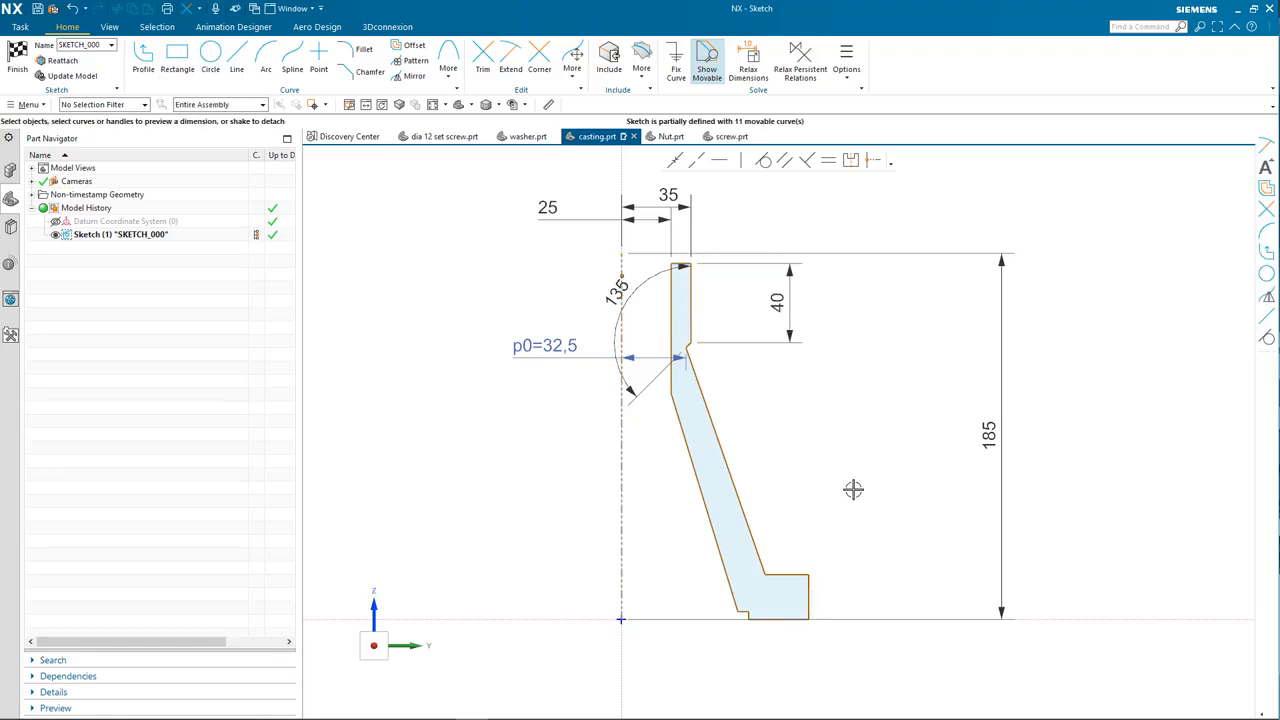
pyautogui.hotkey('ctrl', 'z')
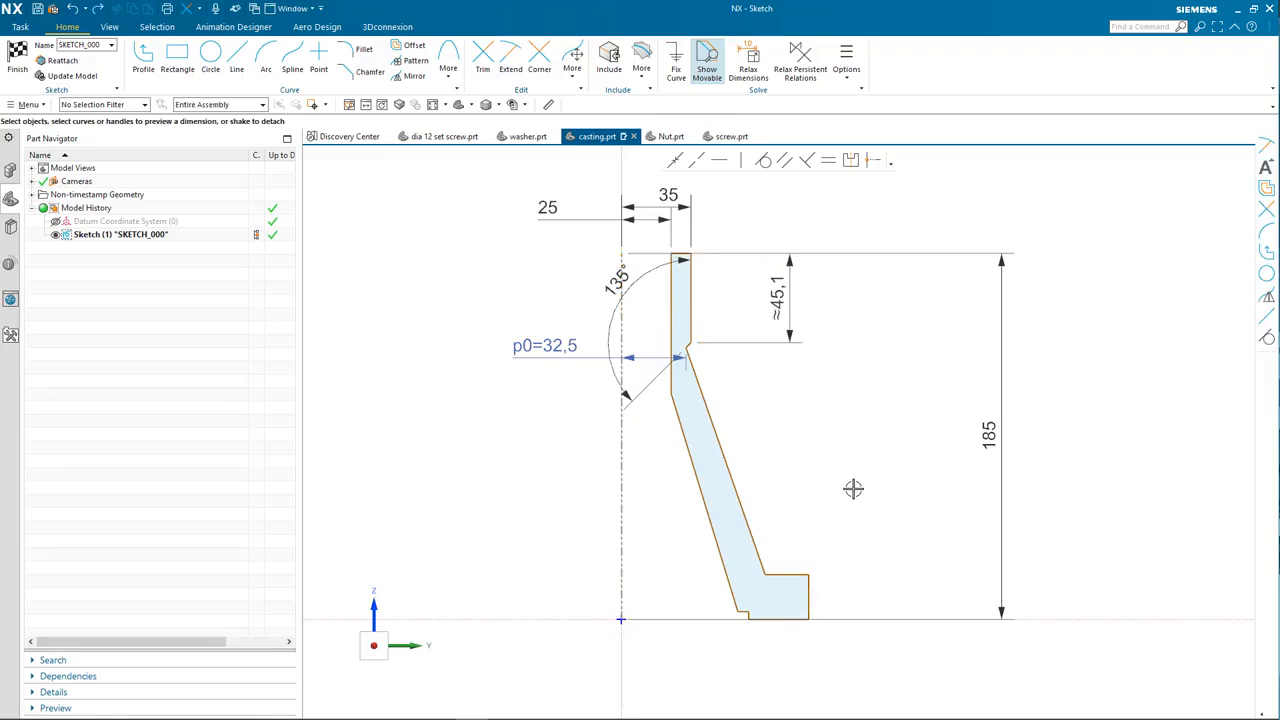
pyautogui.doubleClick(846, 341)
pyautogui.write('40')
pyautogui.press('Return')
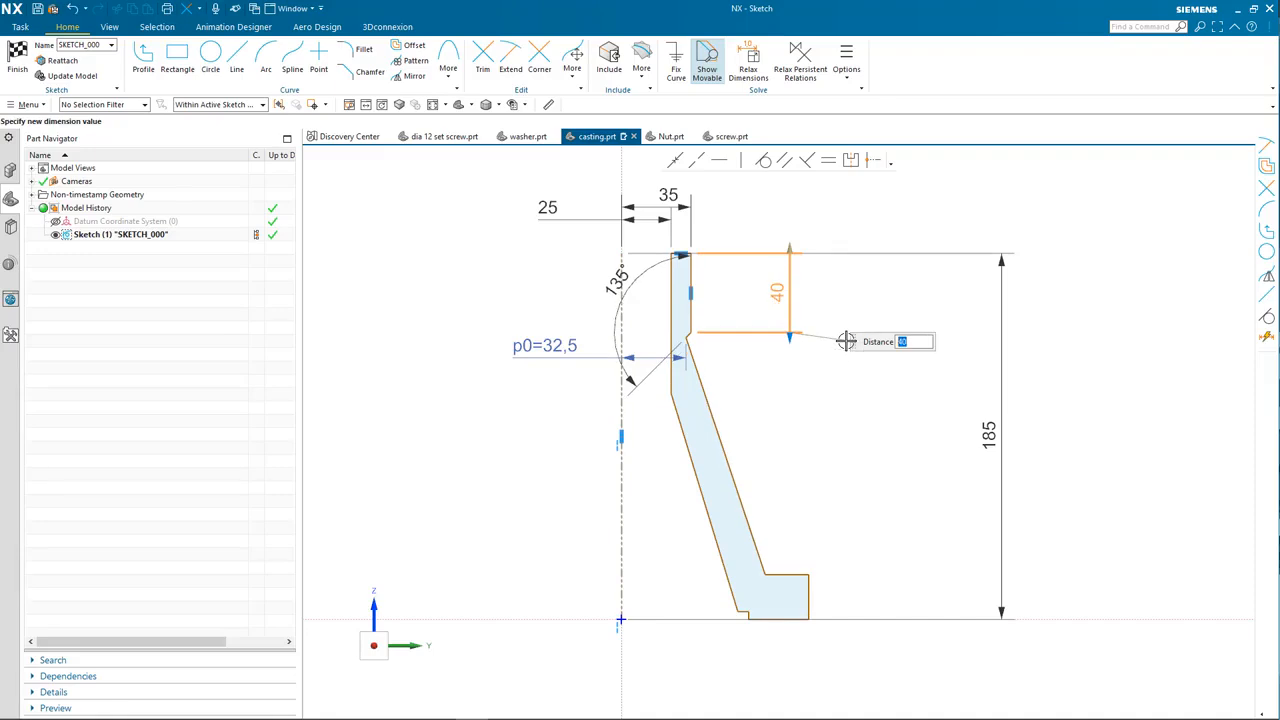
pyautogui.press('Escape')
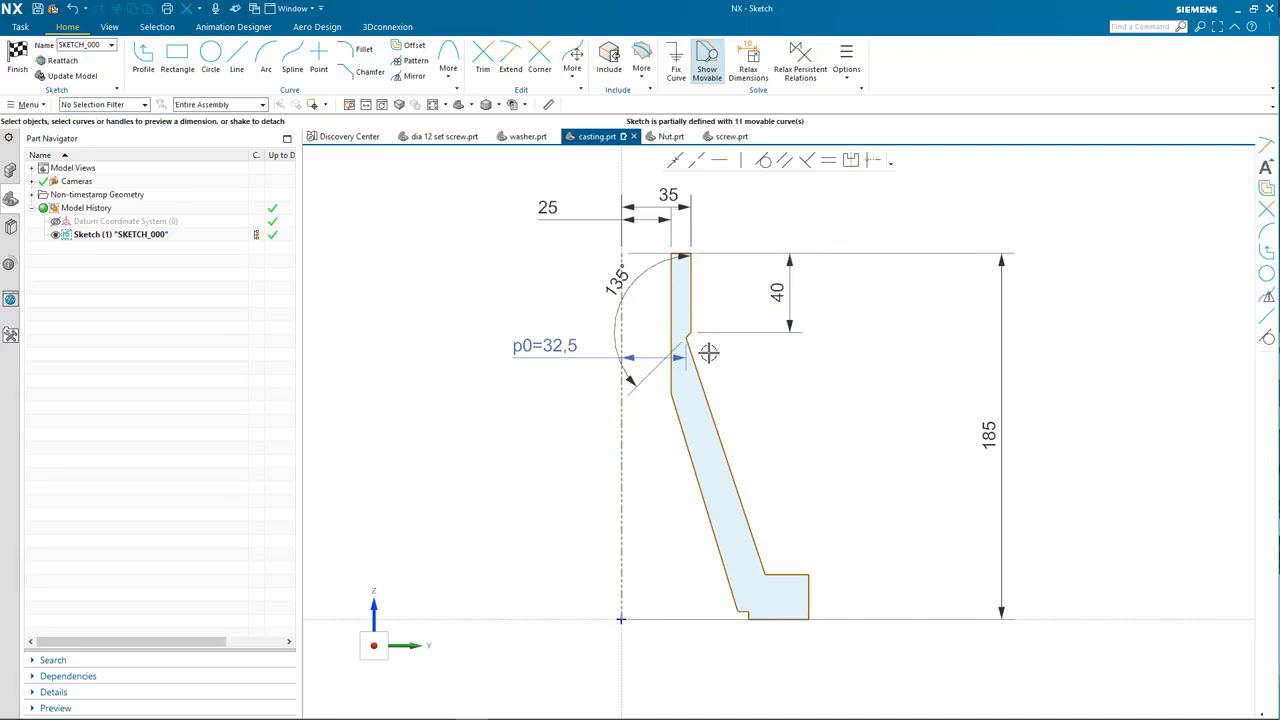
pyautogui.scroll(3, 699, 342)
# Step: Dimension the slanted edge's height as 125
pyautogui.click(692, 333)
pyautogui.scroll(-4, 870, 500)
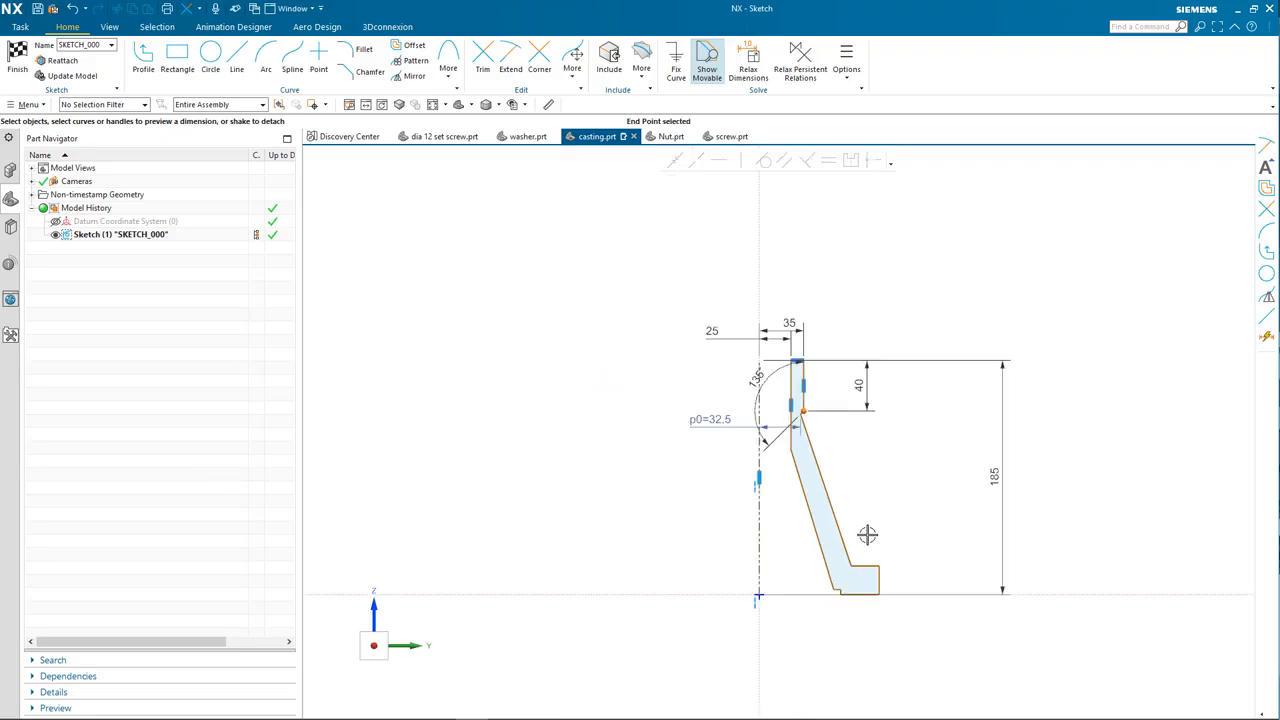
pyautogui.click(872, 566)
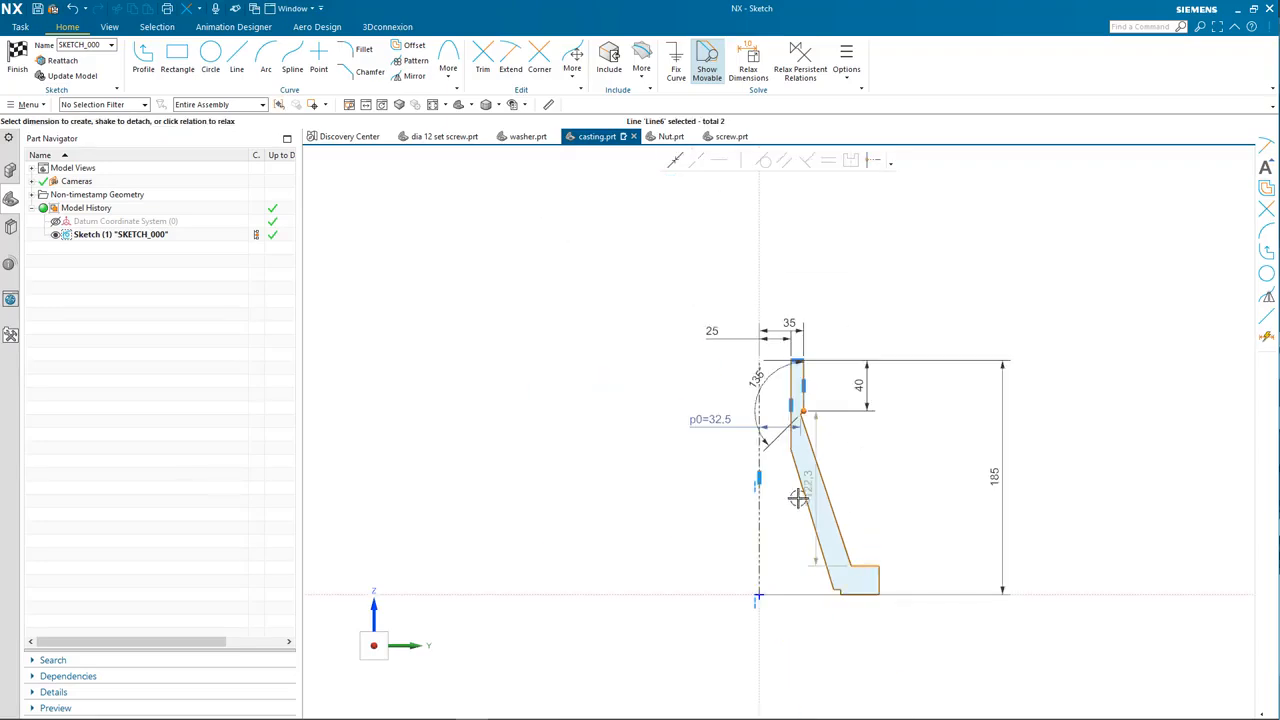
pyautogui.click(884, 483)
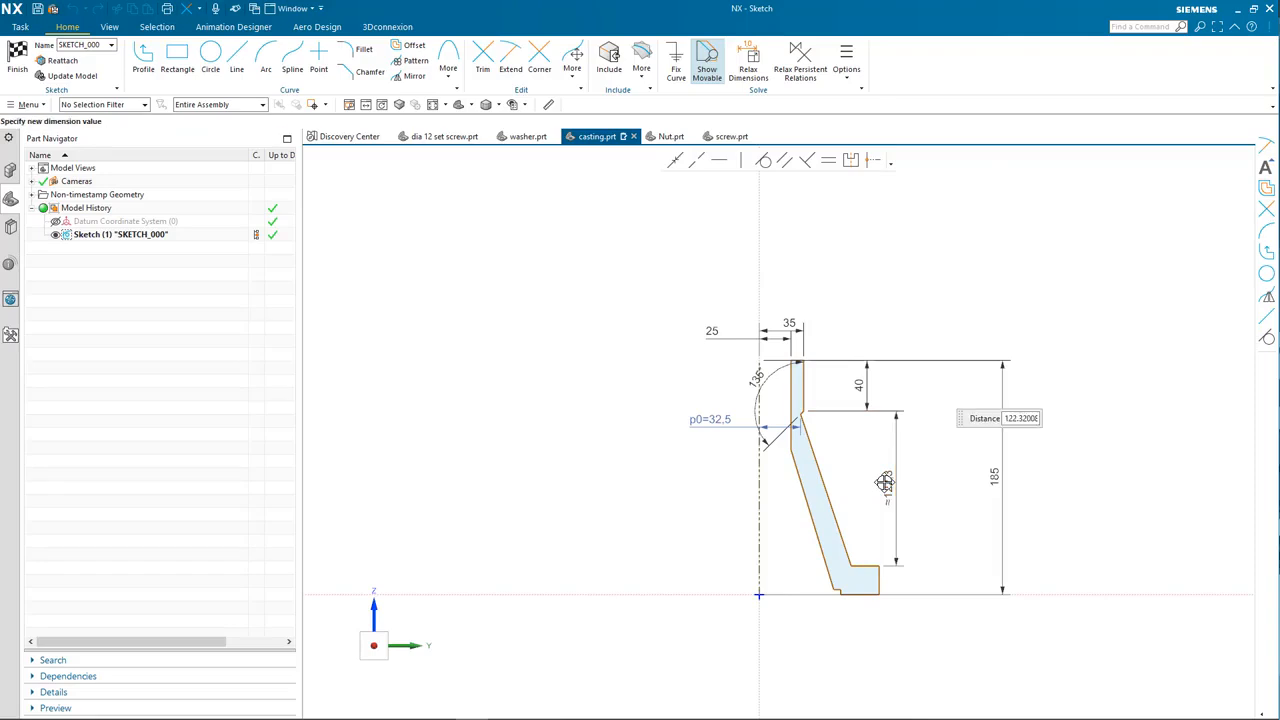
pyautogui.write('125')
pyautogui.press('Return')
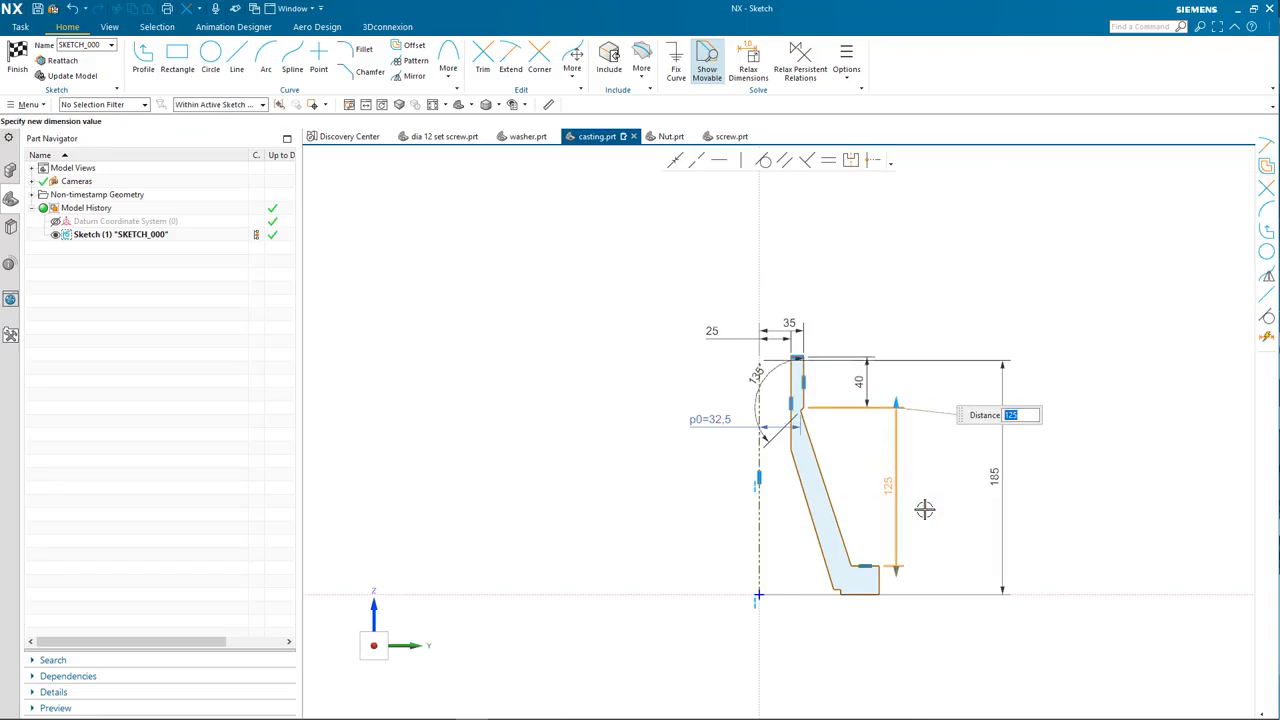
pyautogui.click(923, 511)
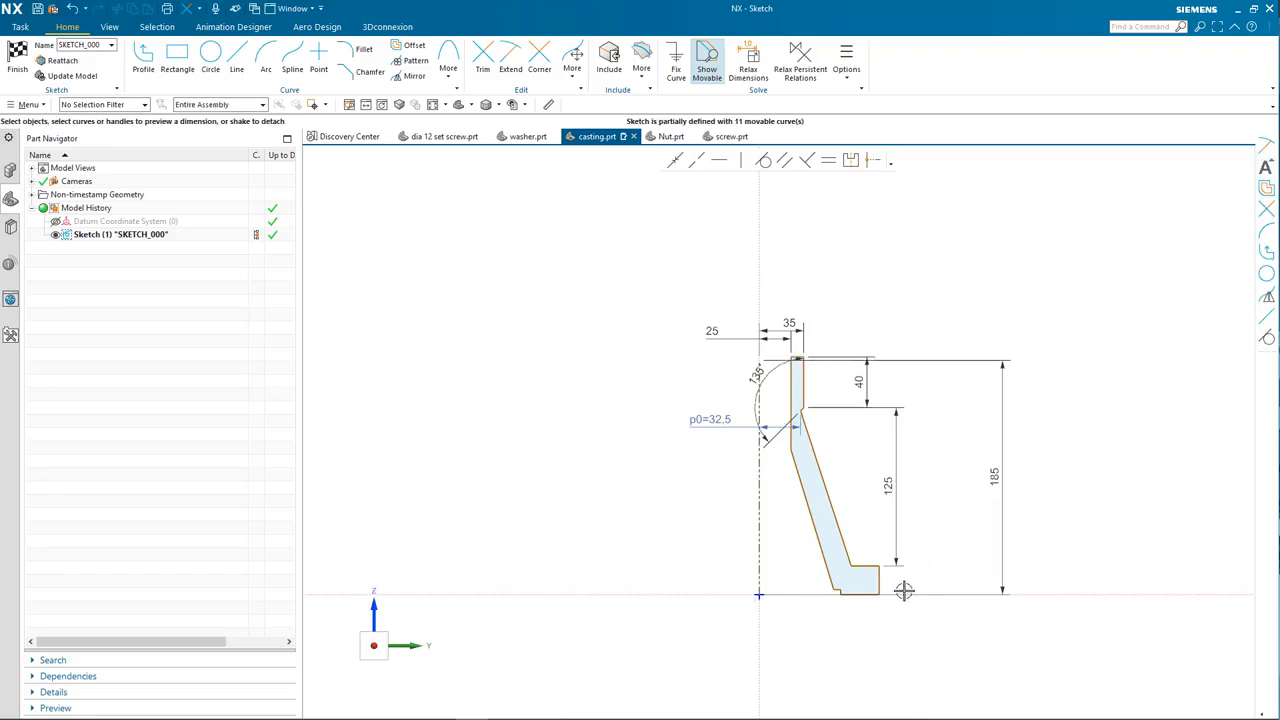
# Step: Set the base flange height to 20
pyautogui.click(897, 590)
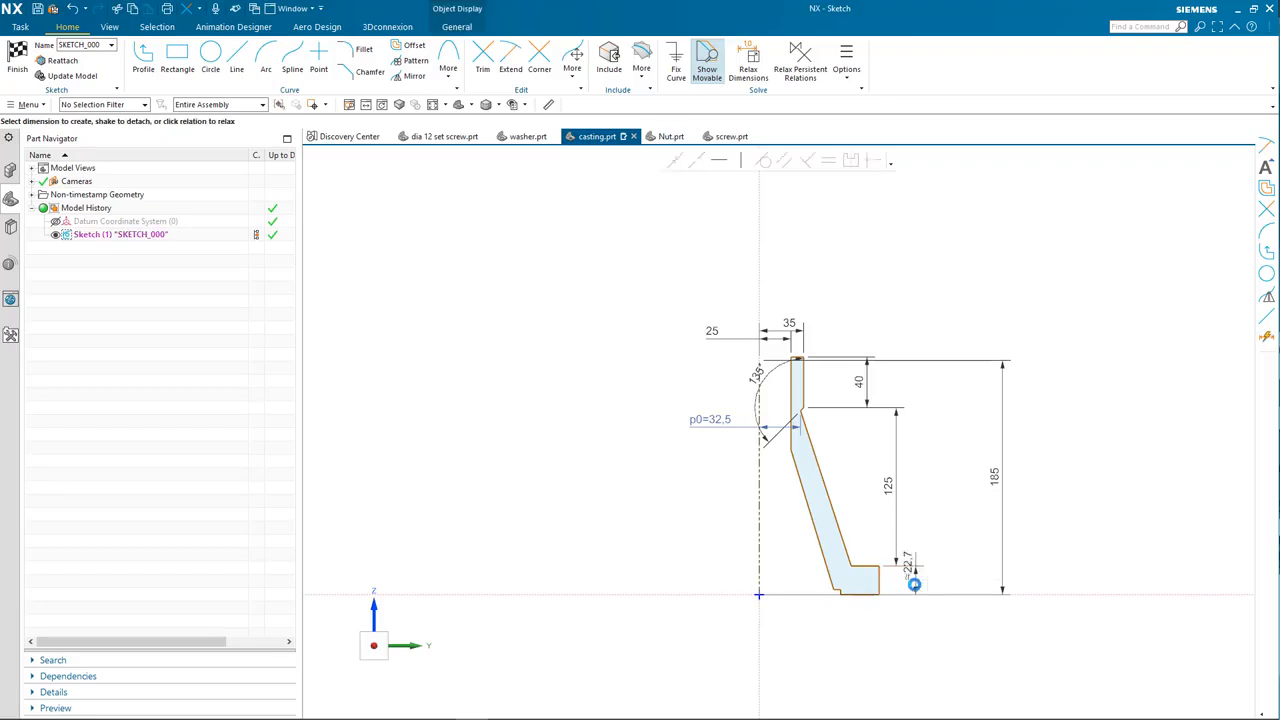
pyautogui.doubleClick(910, 577)
pyautogui.write('20')
pyautogui.press('Return')
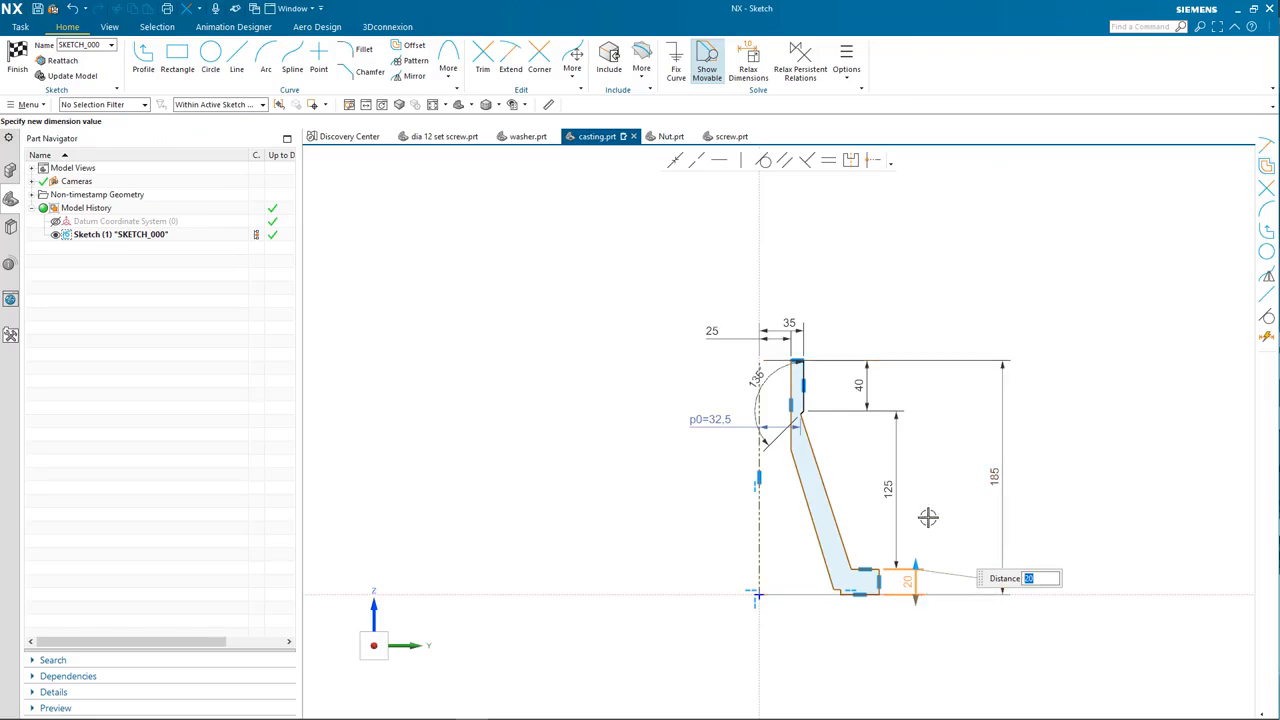
# Step: Place a base width dimension from the centre axis below the sketch
pyautogui.click(775, 591)
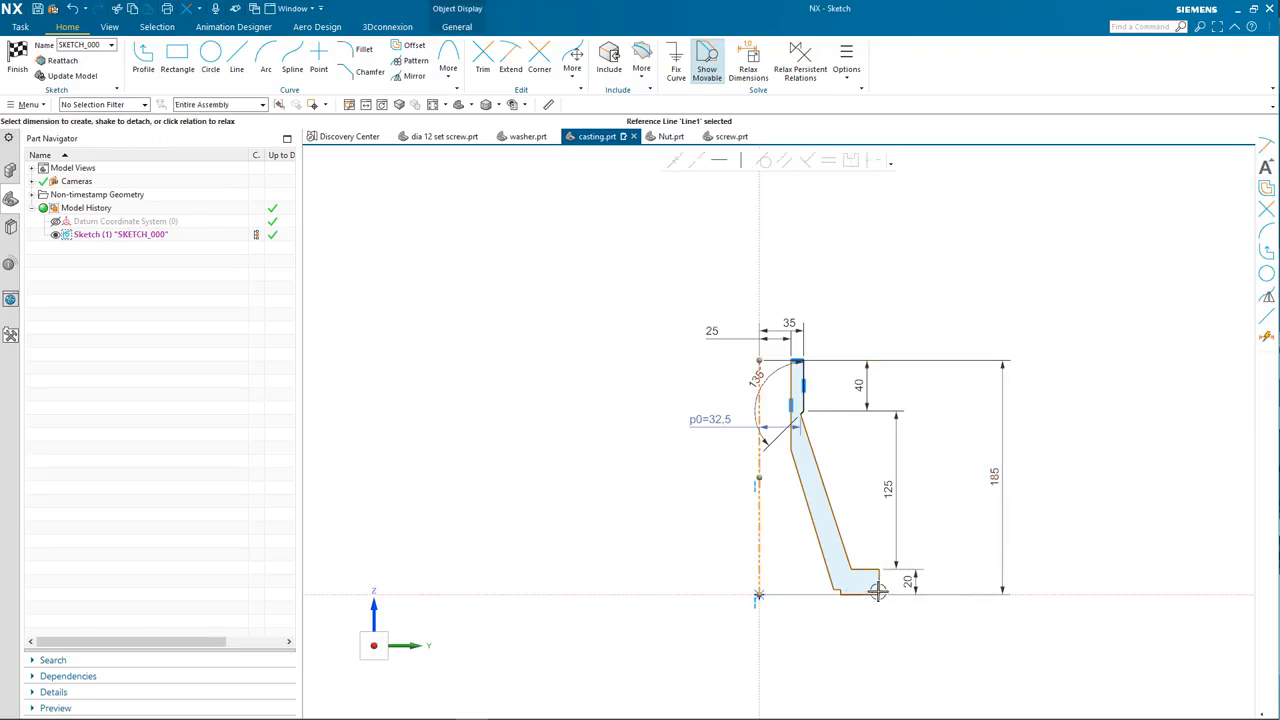
pyautogui.click(879, 583)
pyautogui.moveTo(817, 598); pyautogui.dragTo(816, 634)
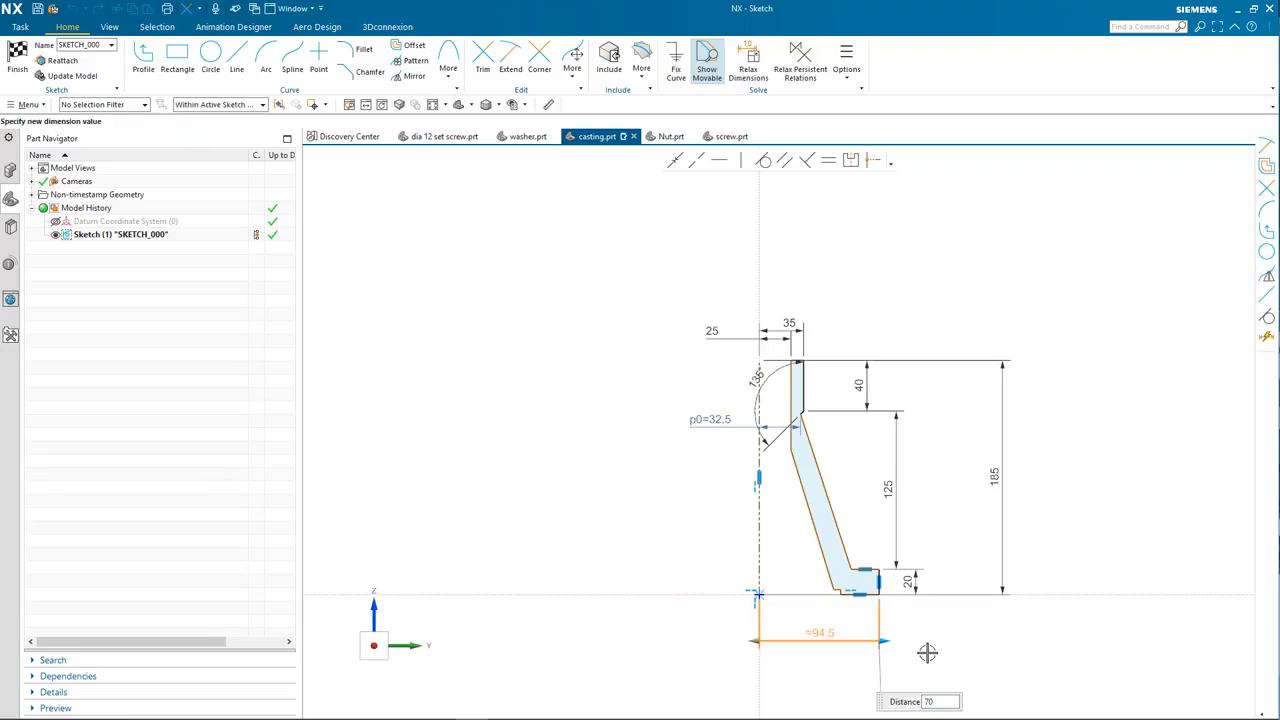
# Step: Replace the first 70 base width with a 50 dimension from the axis to the inner base corner
pyautogui.press('Return')
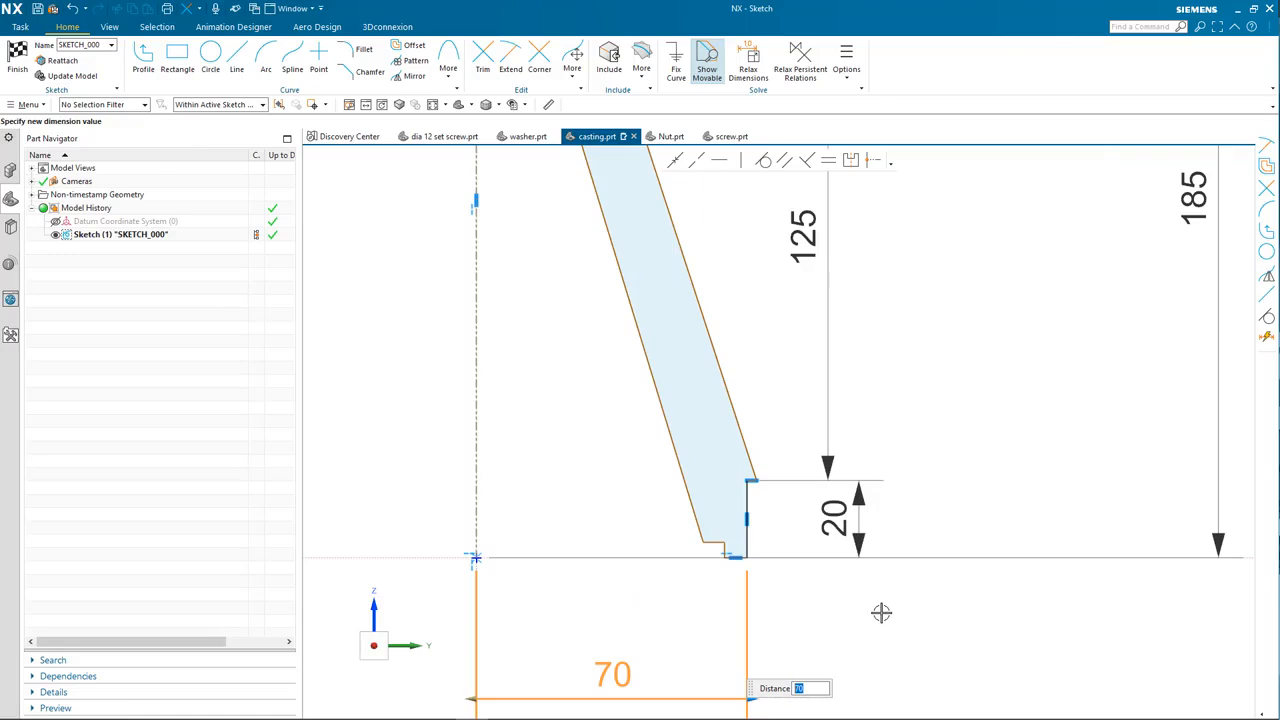
pyautogui.click(836, 598)
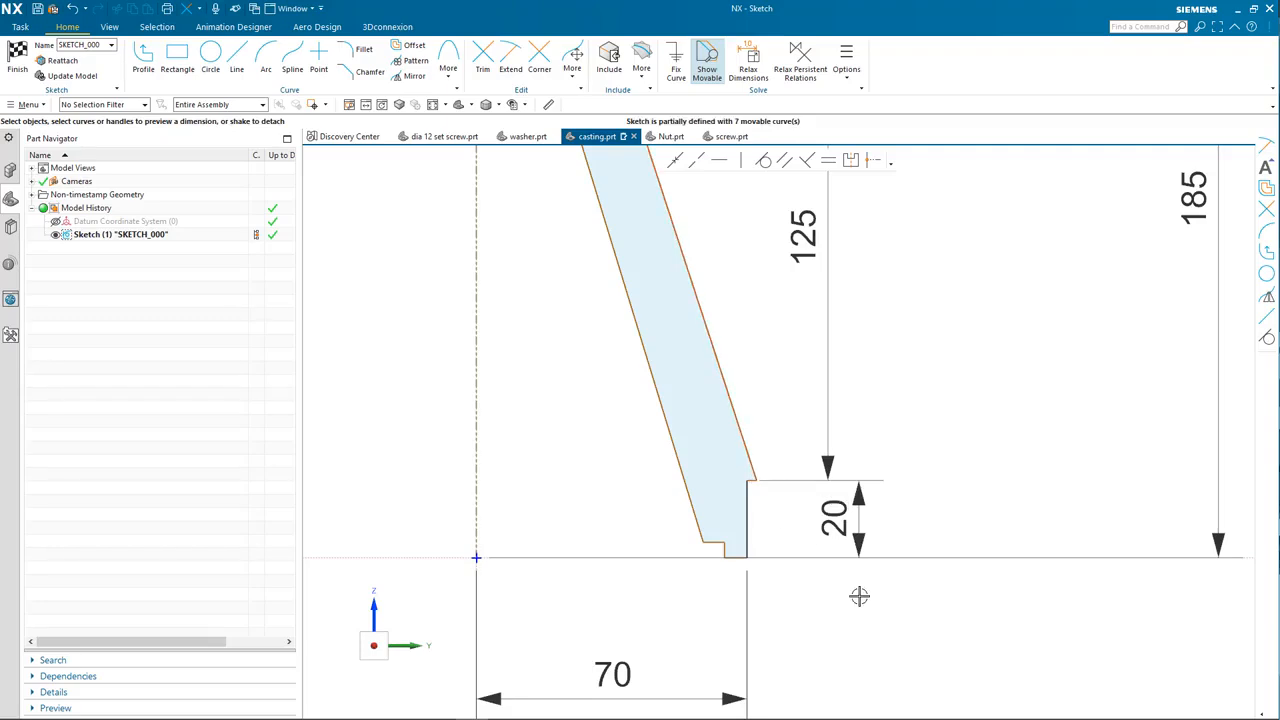
pyautogui.hotkey('ctrl', 'z')
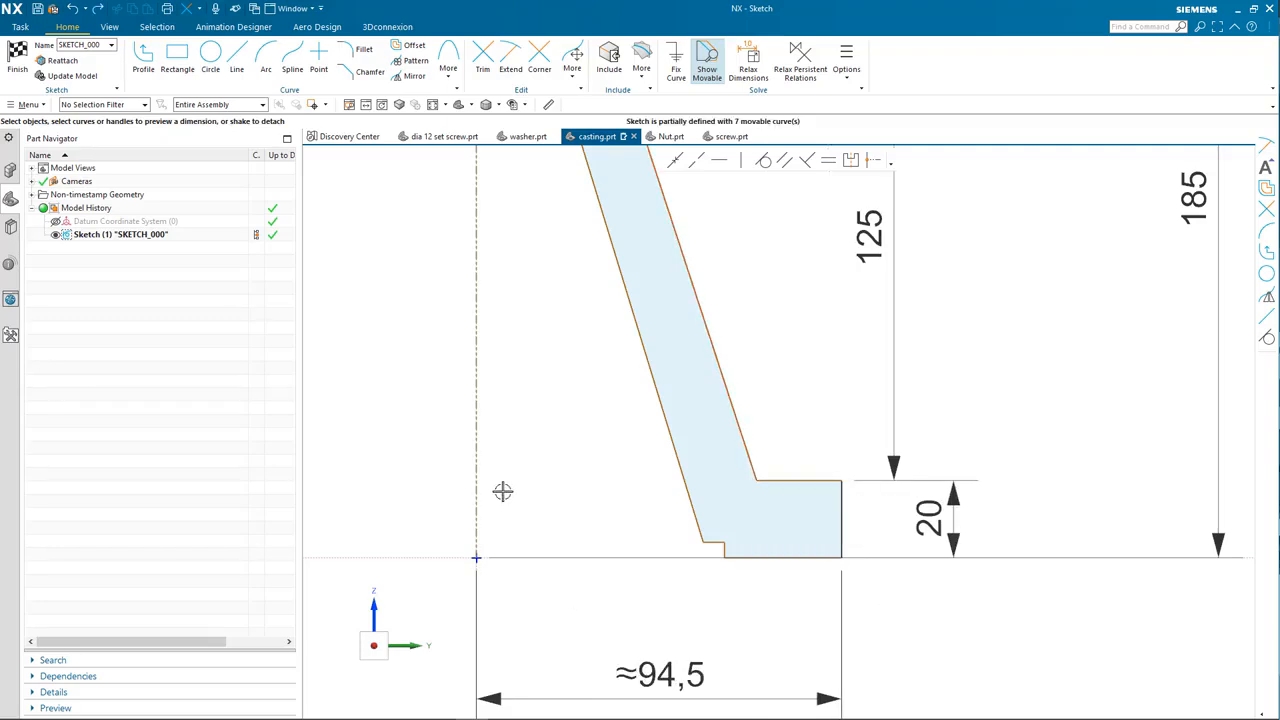
pyautogui.click(757, 481)
pyautogui.click(598, 603)
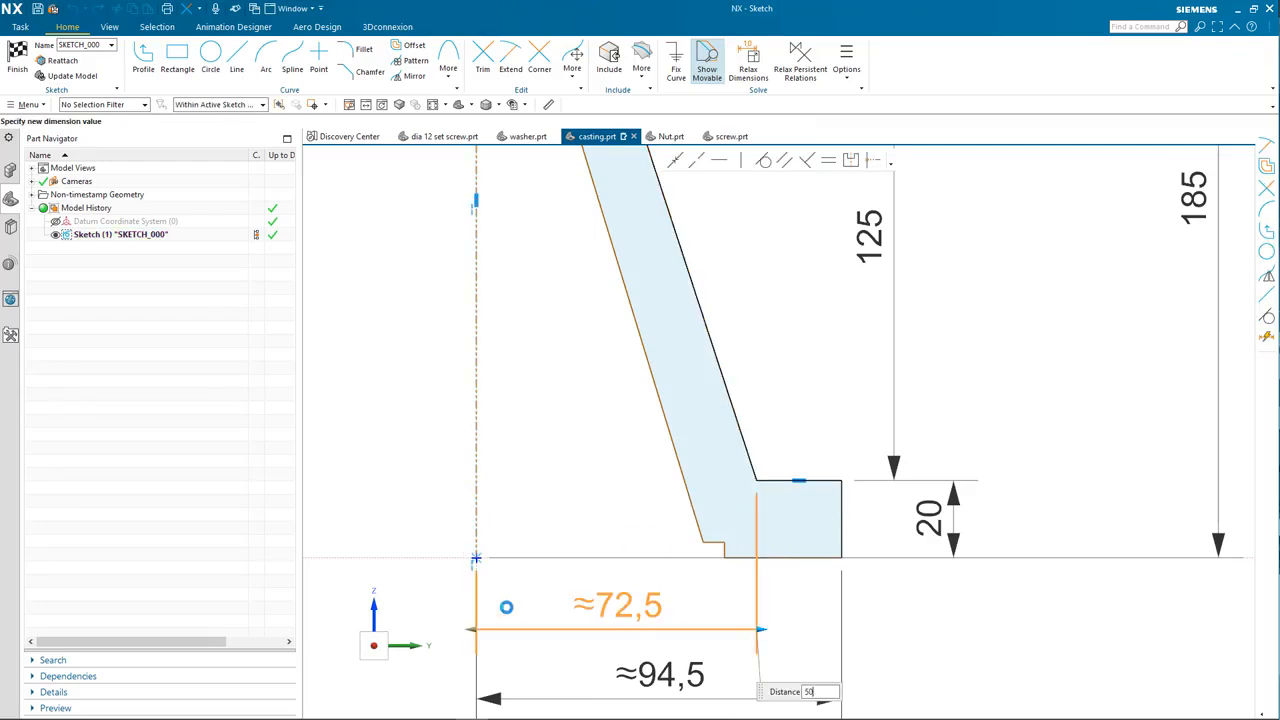
pyautogui.write('50')
pyautogui.press('Return')
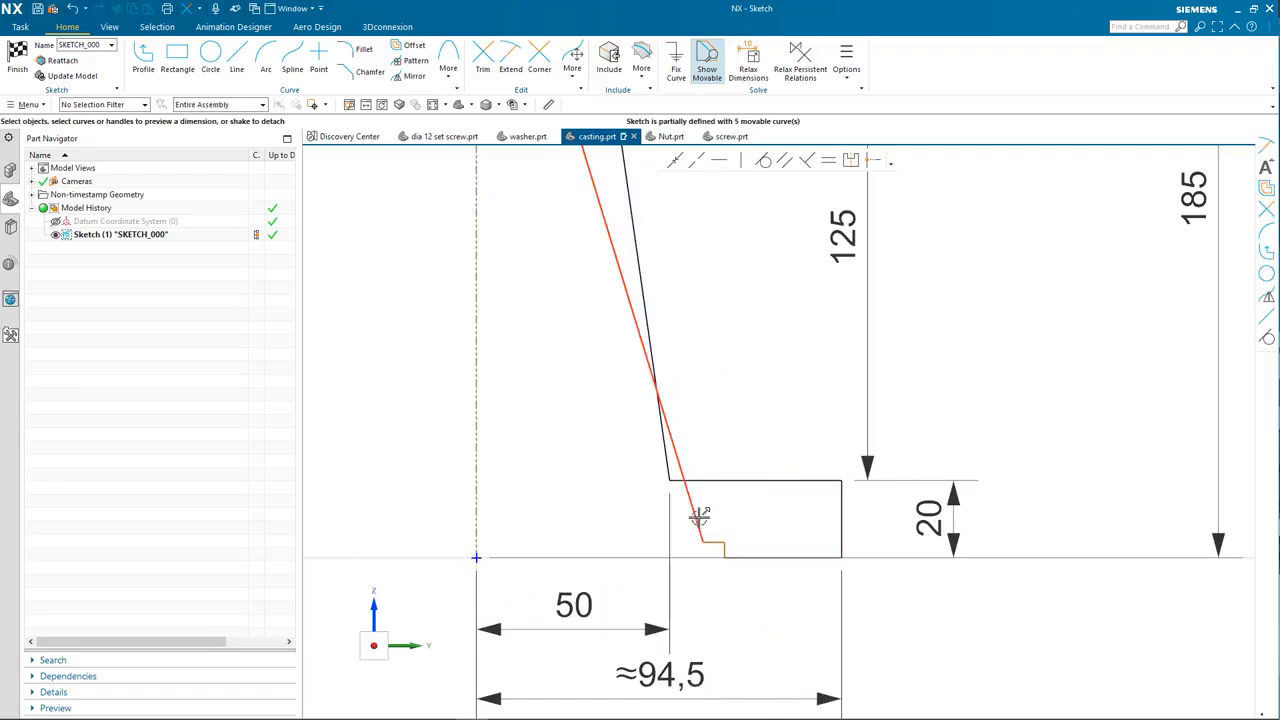
# Step: Drag the base lines into a small step and reset the outer base width to 70
pyautogui.moveTo(701, 545); pyautogui.dragTo(622, 541)
pyautogui.moveTo(722, 548); pyautogui.dragTo(646, 557)
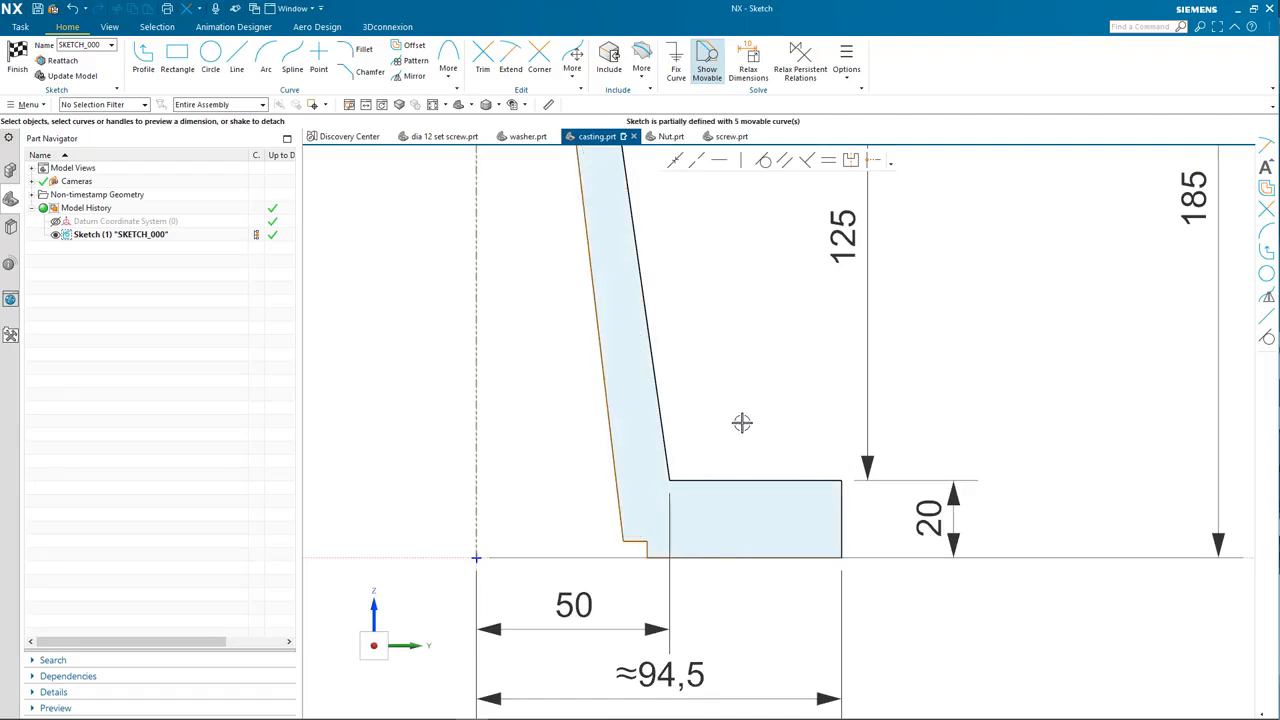
pyautogui.doubleClick(669, 680)
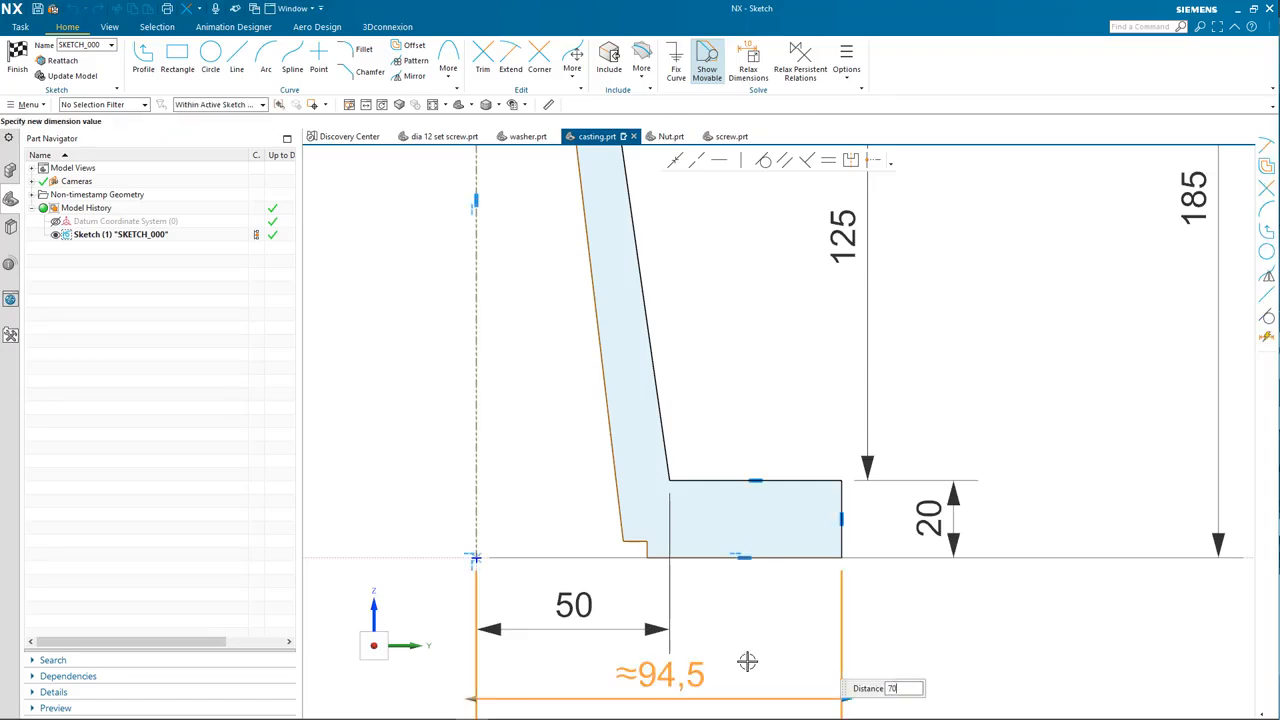
pyautogui.press('Return')
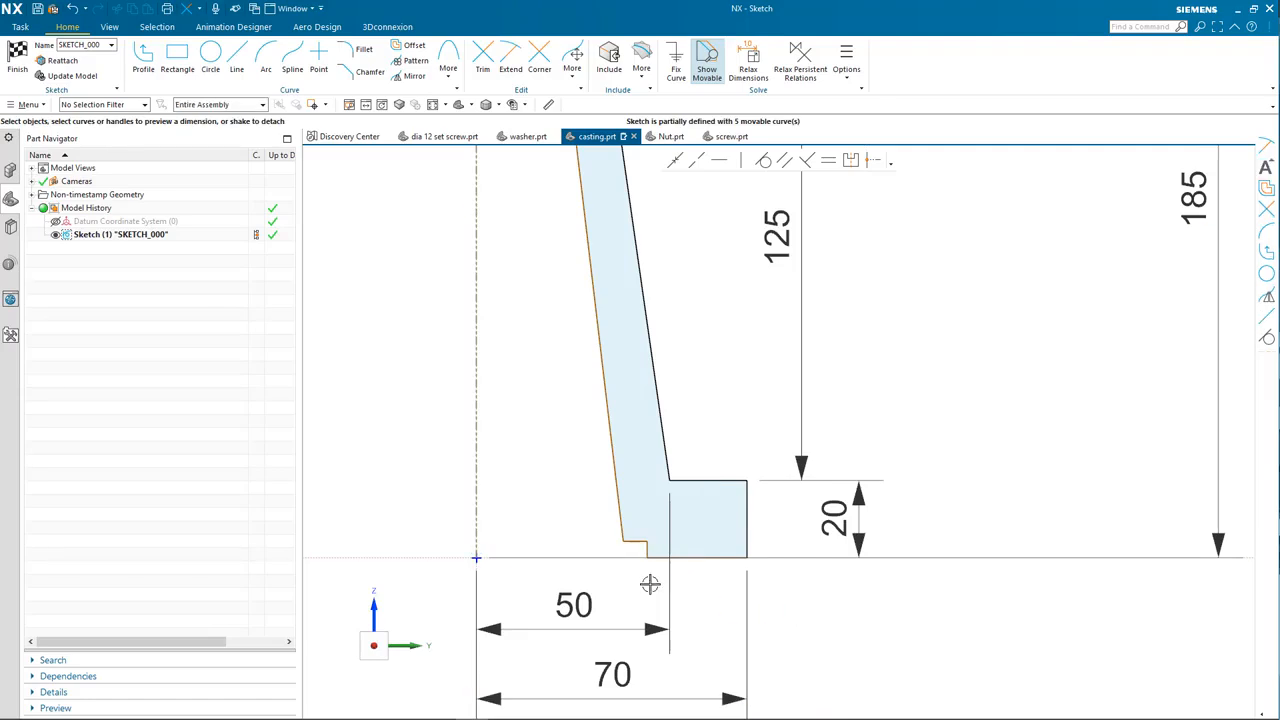
pyautogui.click(474, 548)
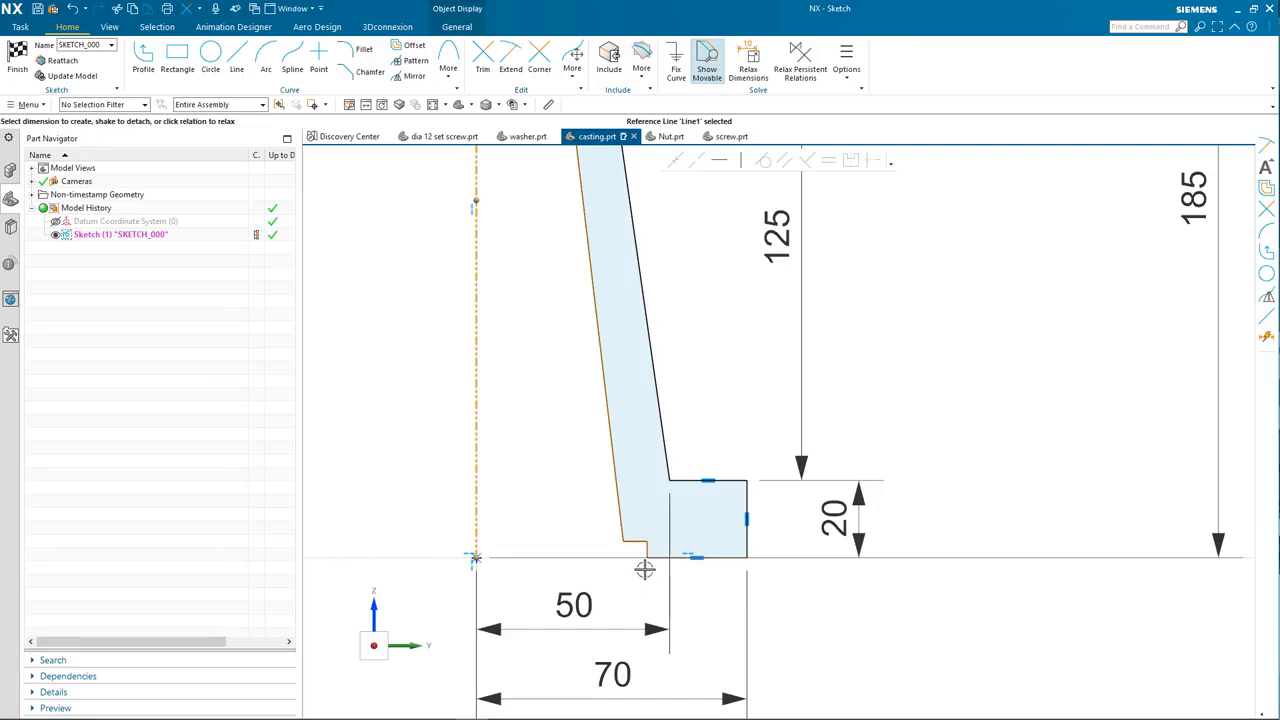
# Step: Dimension the foot step line 50 from the axis
pyautogui.click(647, 548)
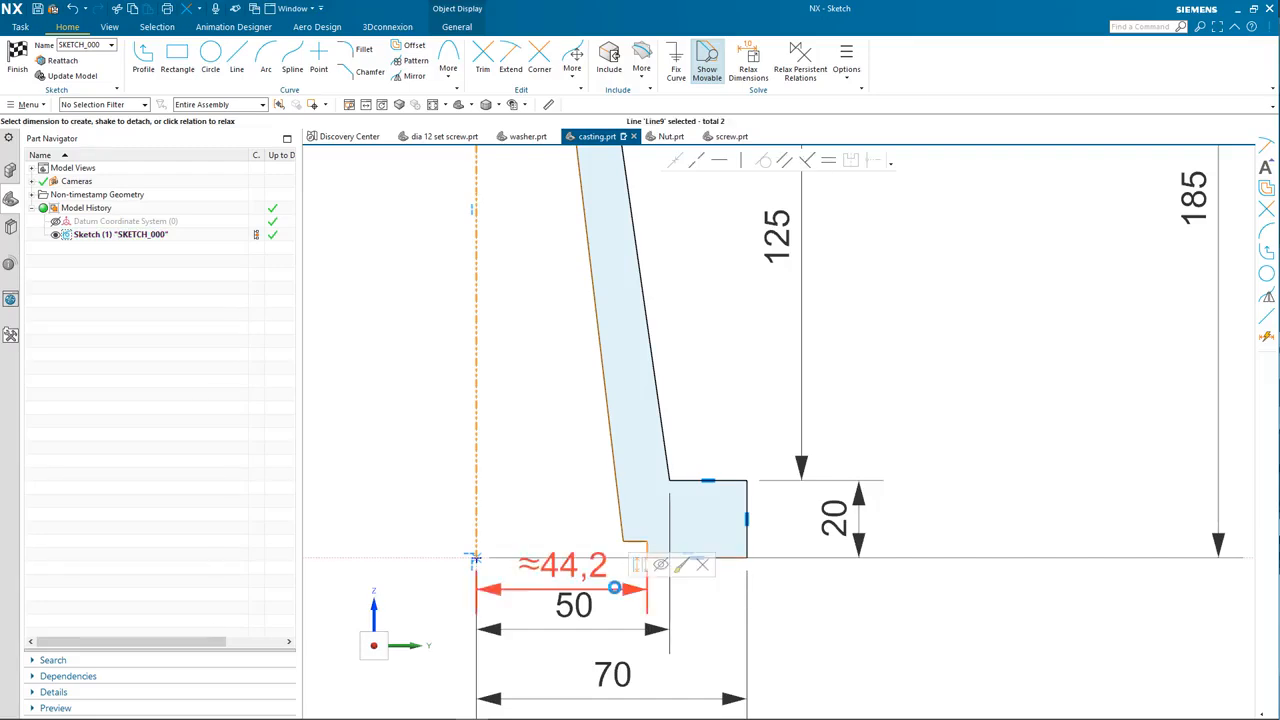
pyautogui.click(388, 586)
pyautogui.middleClick(399, 589)
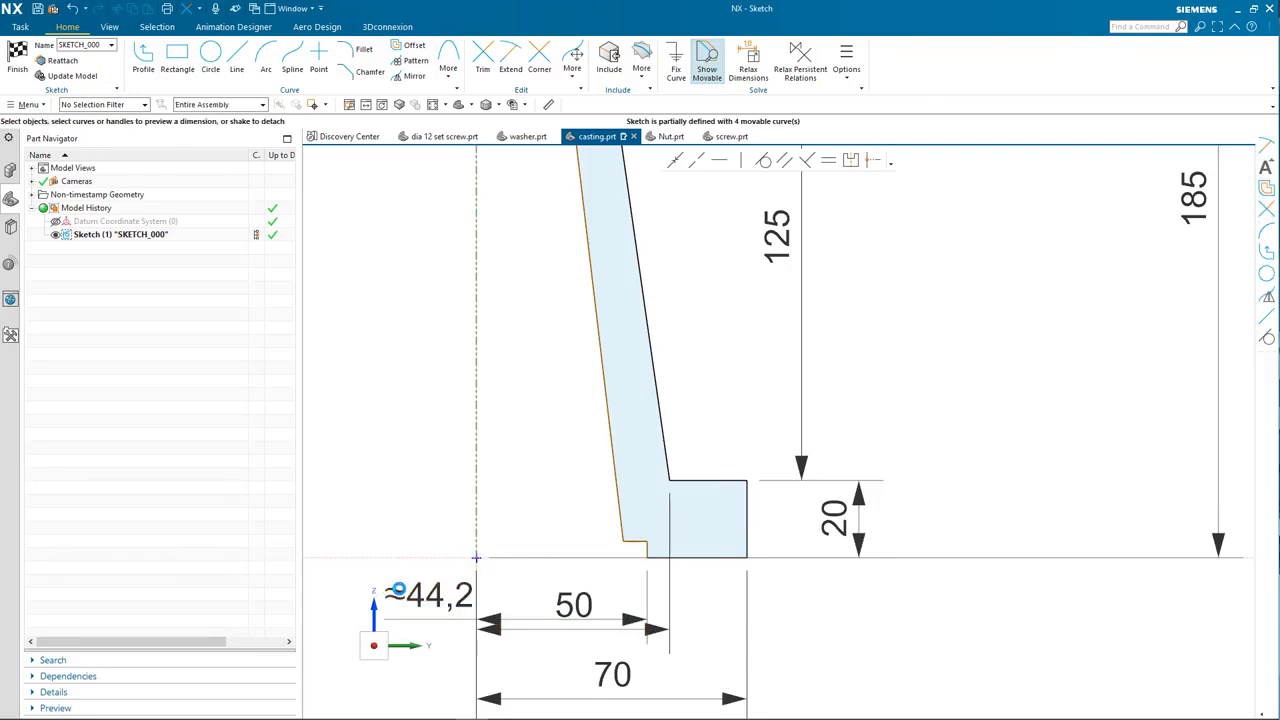
pyautogui.doubleClick(432, 596)
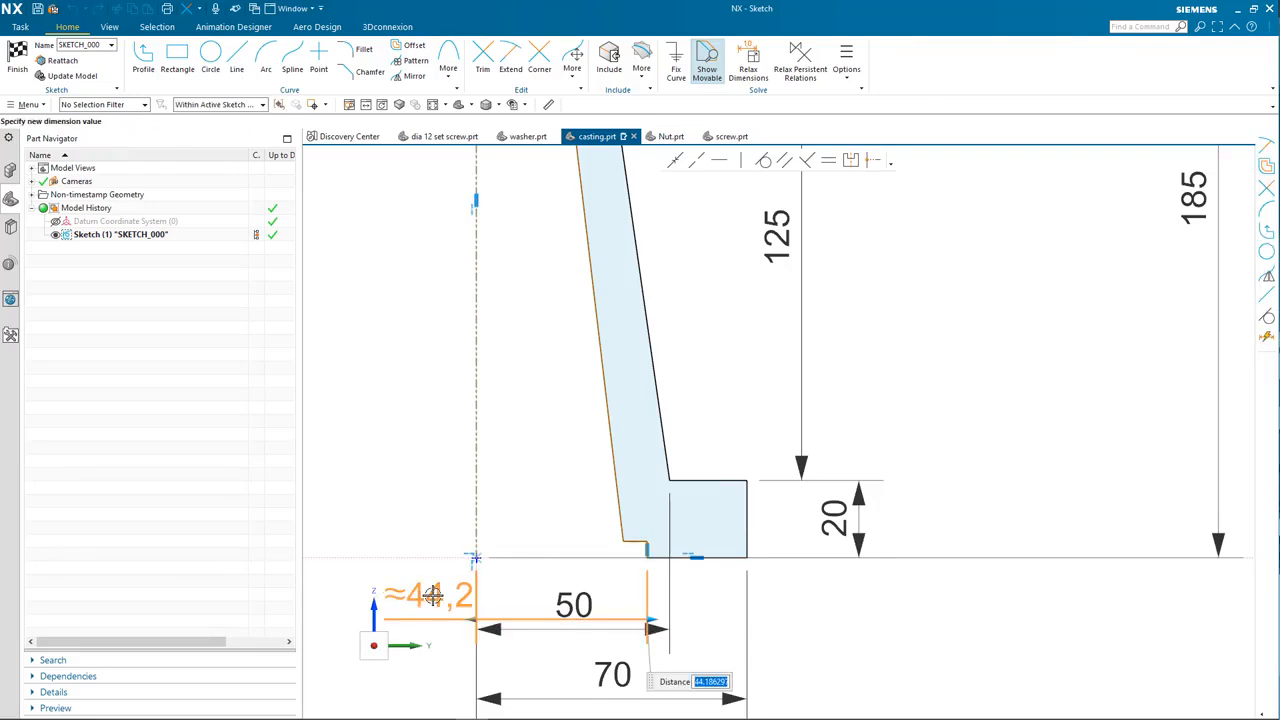
pyautogui.write('50')
pyautogui.press('Return')
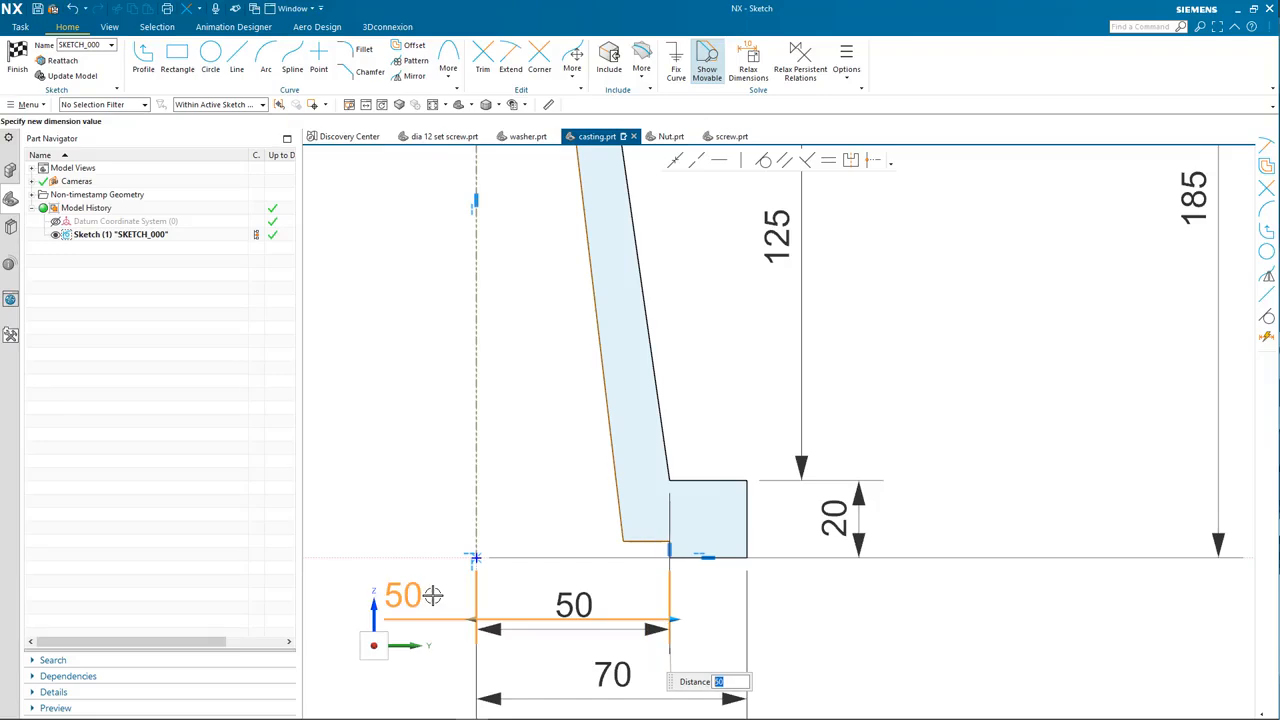
pyautogui.middleClick(534, 590)
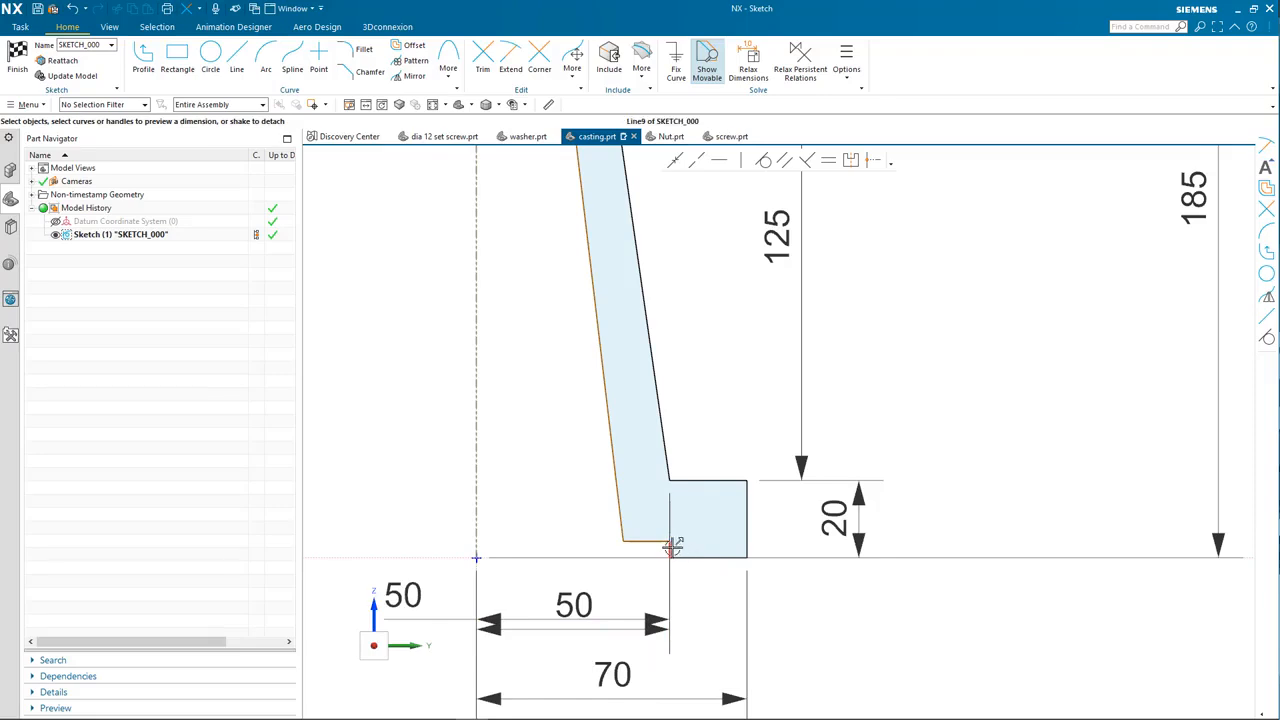
# Step: Set the foot step height to 3 and shrink the dimension text three sizes
pyautogui.click(664, 541)
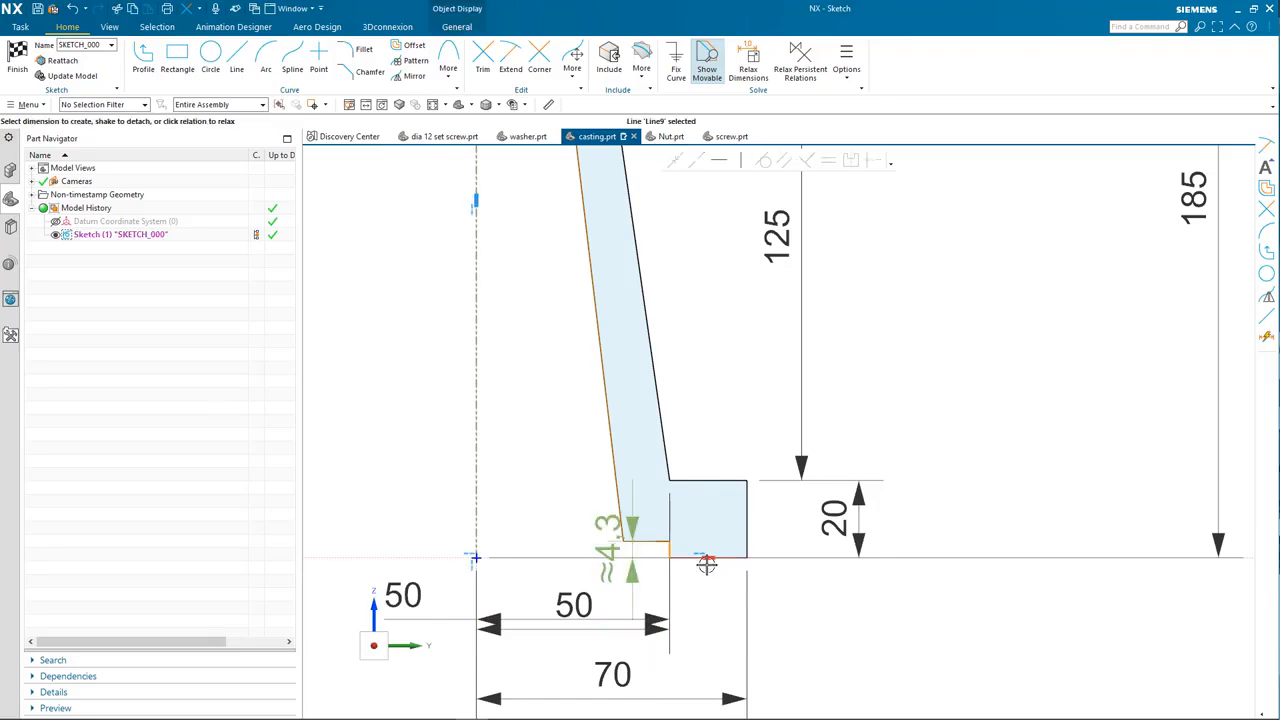
pyautogui.click(790, 633)
pyautogui.click(112, 27)
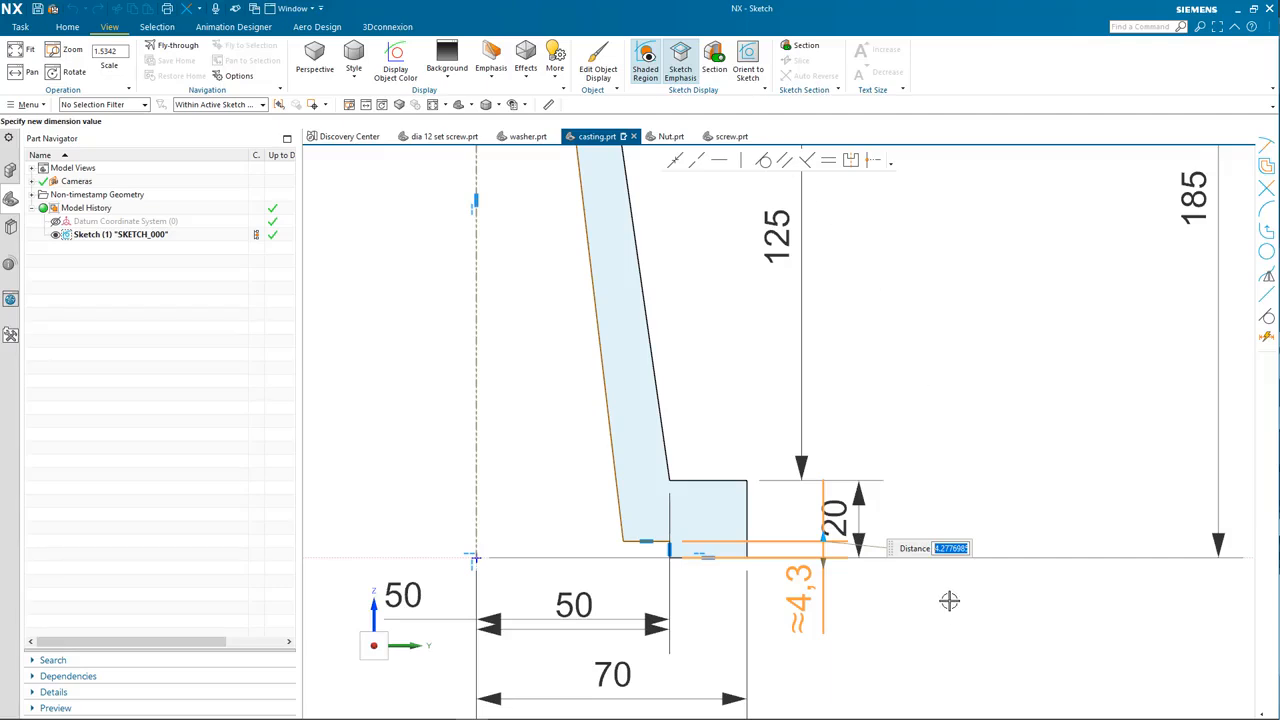
pyautogui.press('Return')
pyautogui.press('Escape')
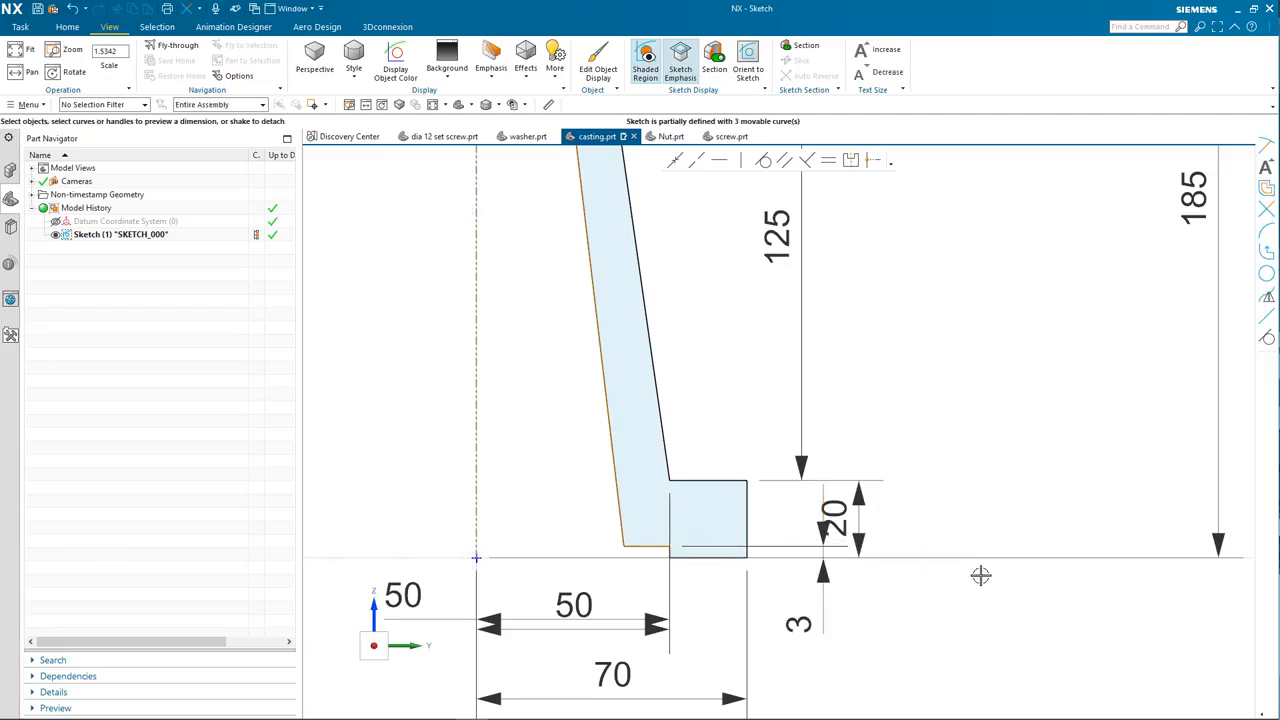
pyautogui.click(880, 72)
pyautogui.click(880, 72)
pyautogui.click(880, 72)
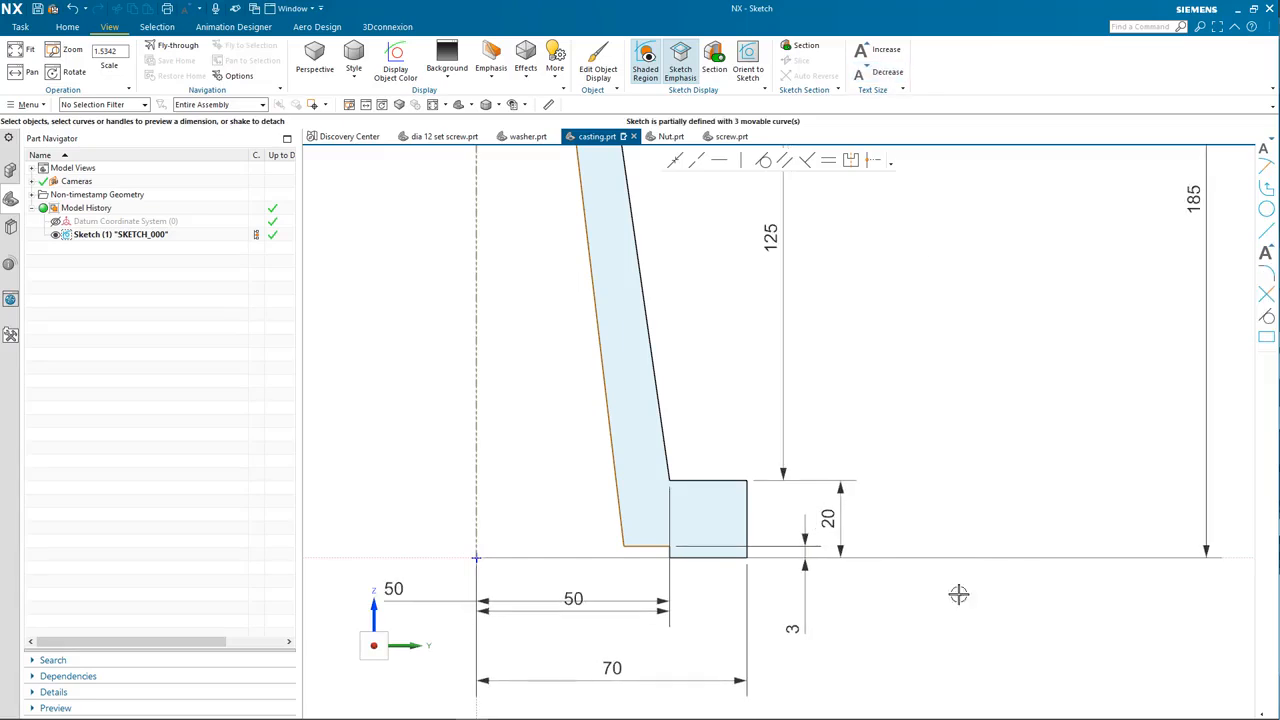
# Step: Dimension the short bottom line of the step as 3 long
pyautogui.click(641, 545)
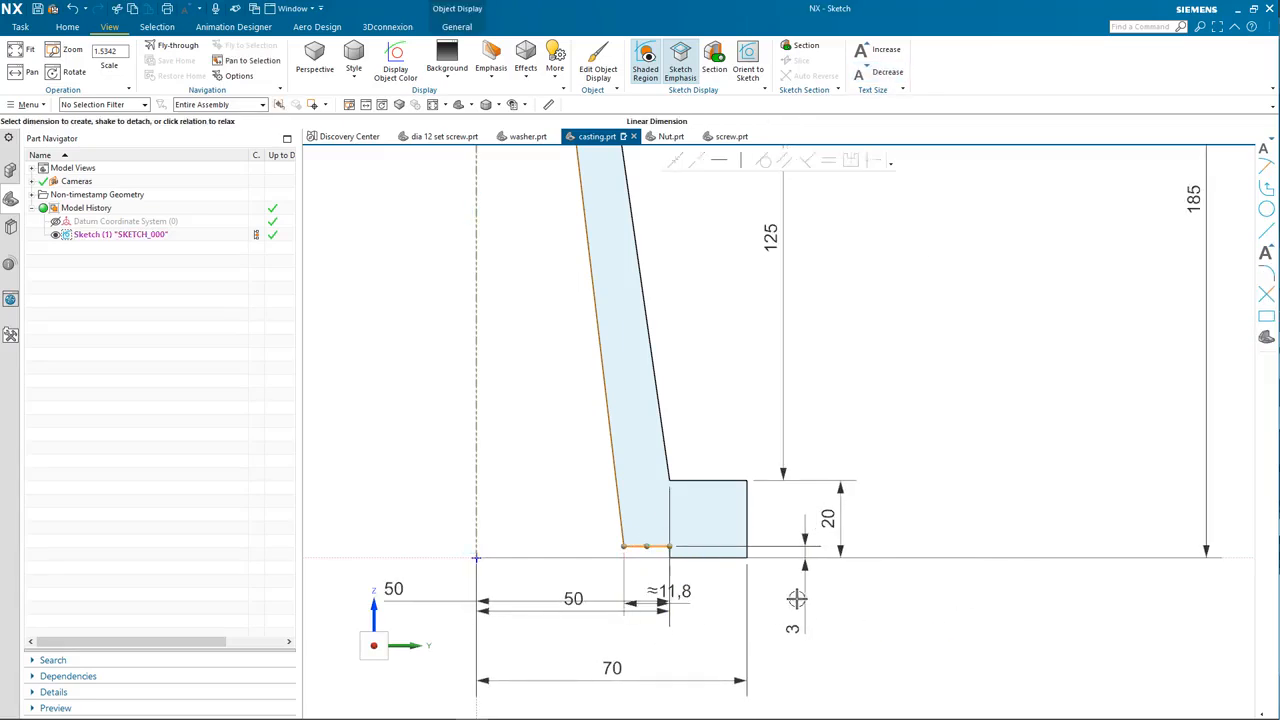
pyautogui.click(848, 603)
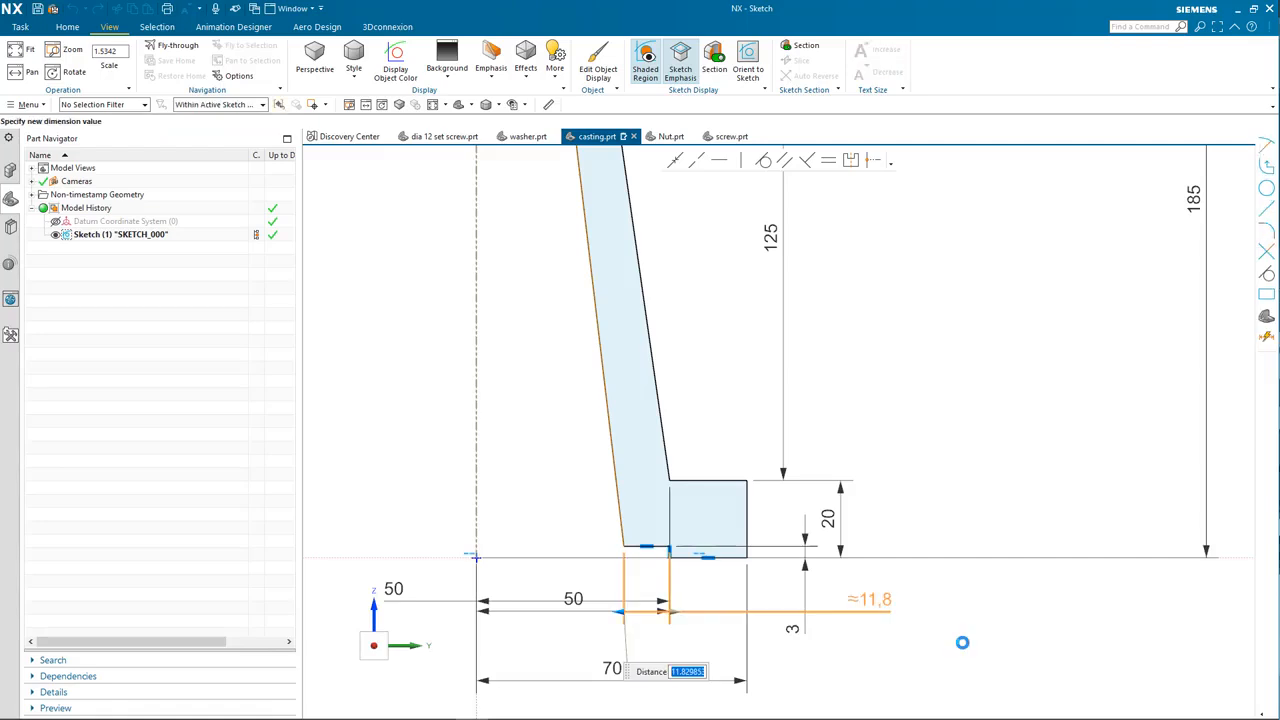
pyautogui.write('3')
pyautogui.press('Return')
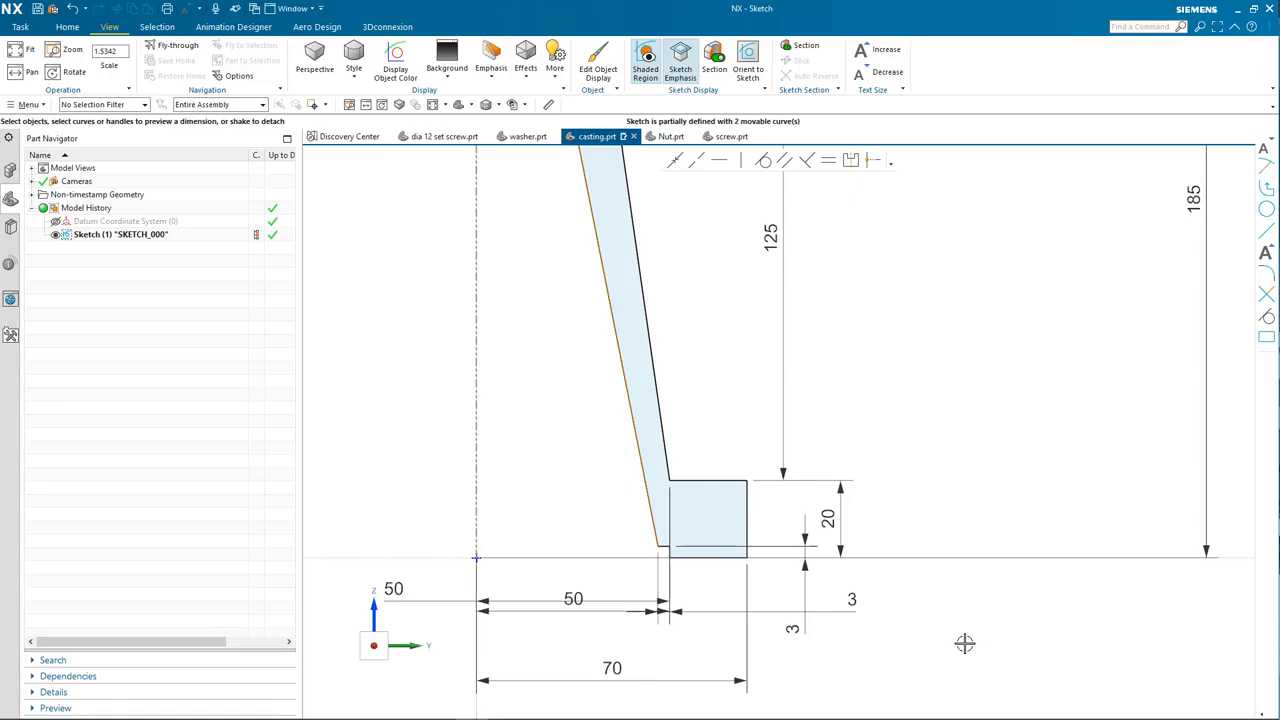
pyautogui.scroll(-2, 964, 643)
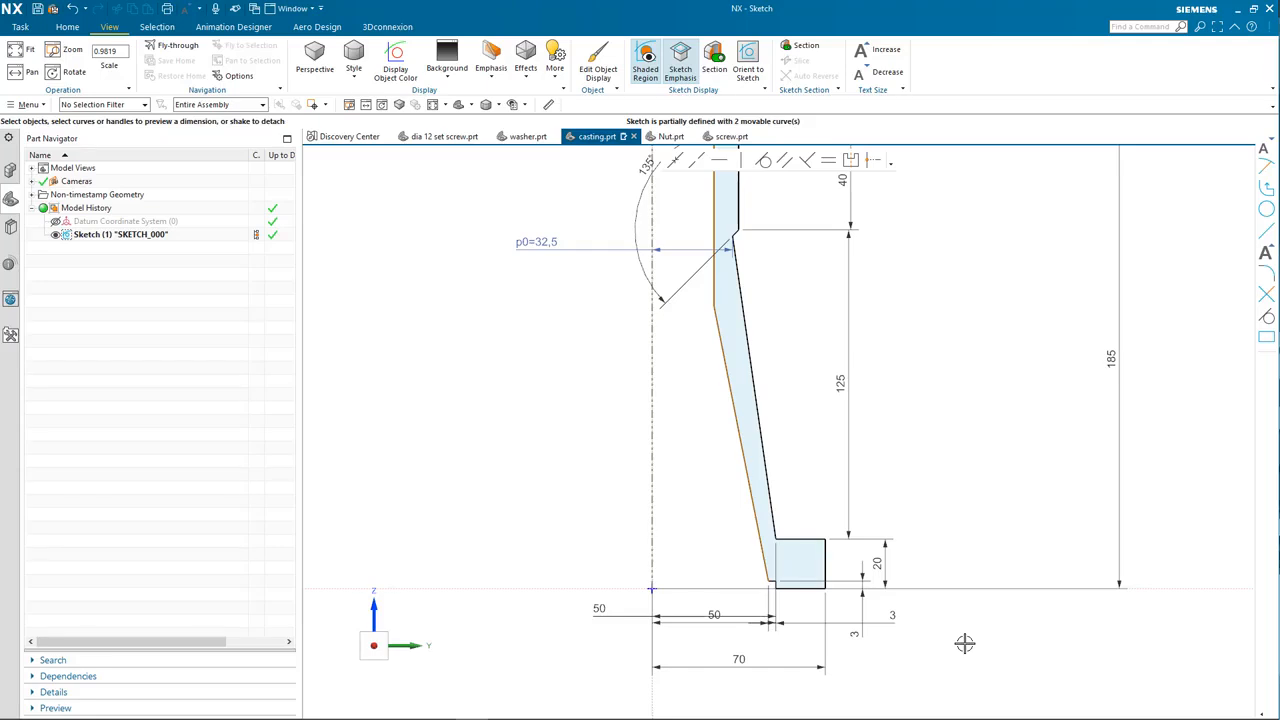
# Step: Add a 65 vertical dimension to the upper inner wall line, fully defining the sketch
pyautogui.keyDown('shift'); pyautogui.moveTo(824, 352); pyautogui.dragTo(826, 486, button='middle'); pyautogui.keyUp('shift')
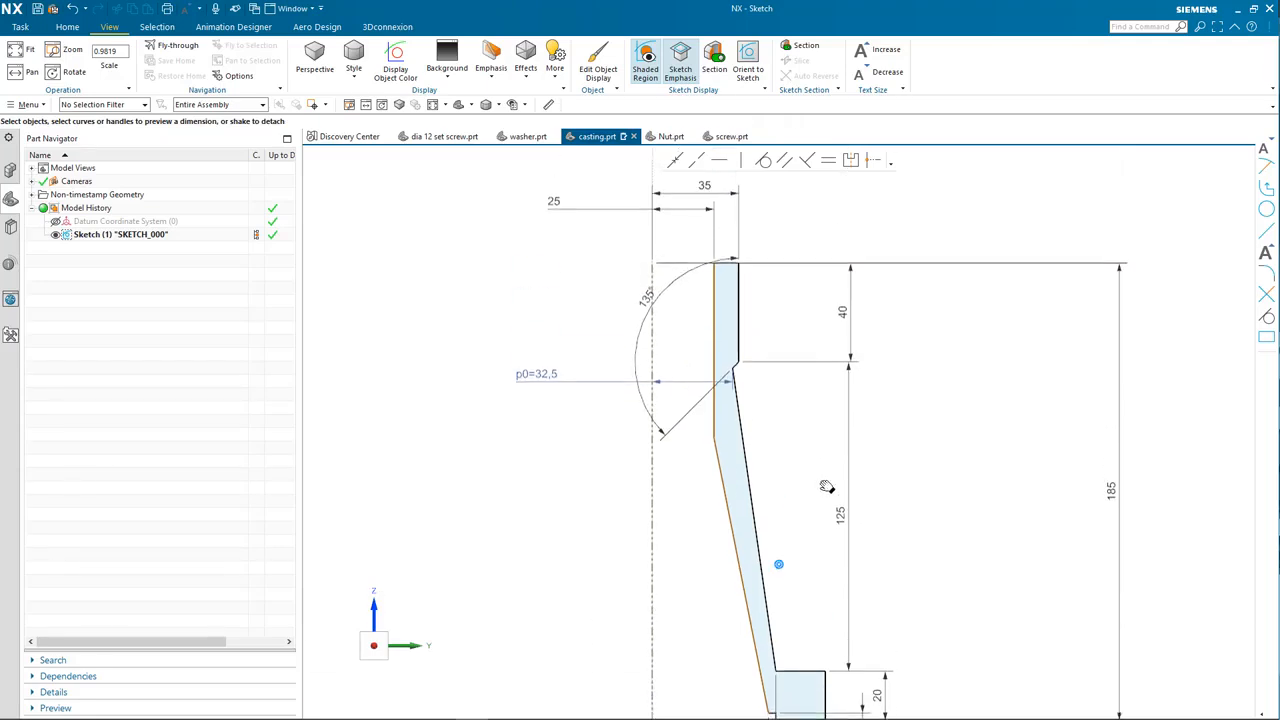
pyautogui.click(711, 340)
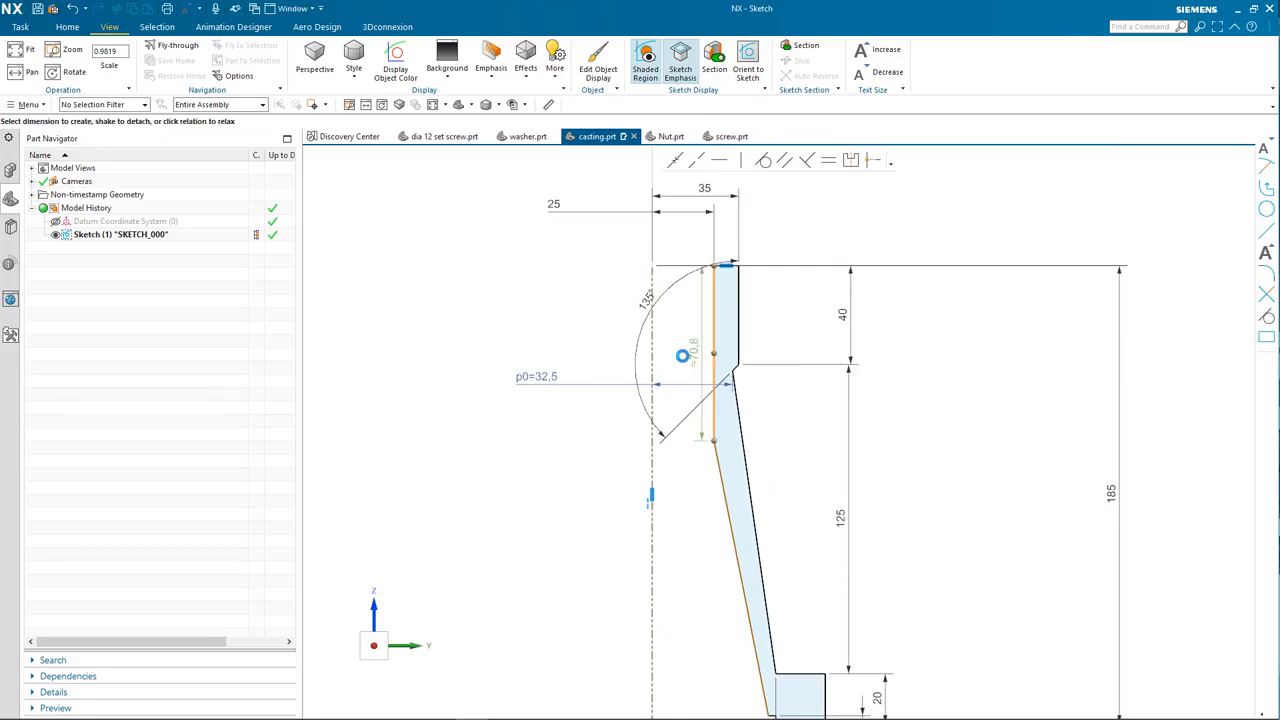
pyautogui.click(601, 350)
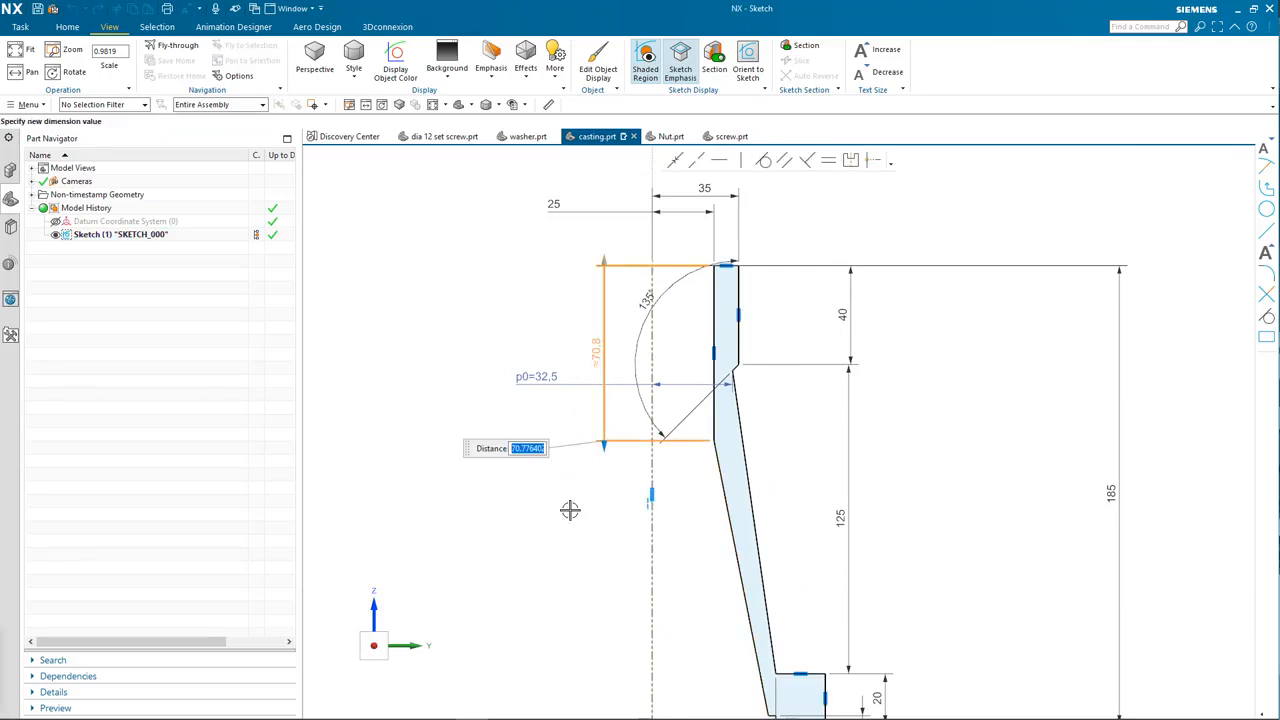
pyautogui.moveTo(602, 450); pyautogui.dragTo(604, 435)
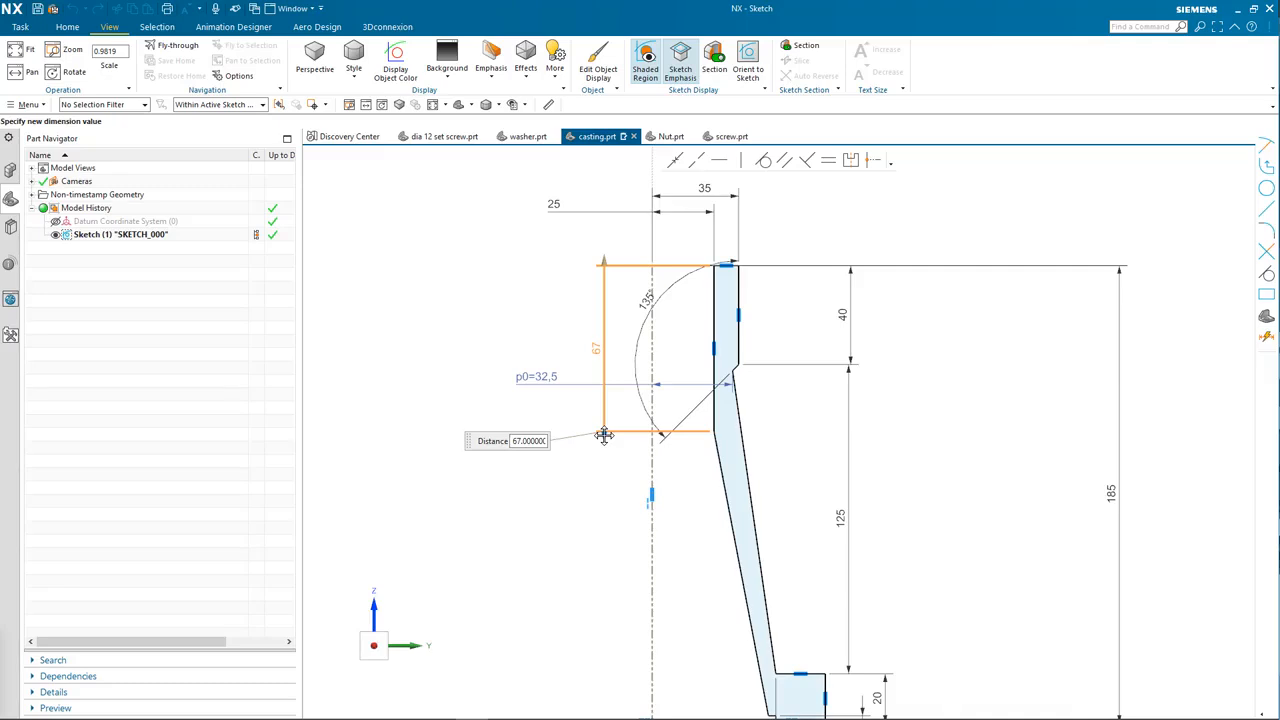
pyautogui.moveTo(604, 435); pyautogui.dragTo(603, 431)
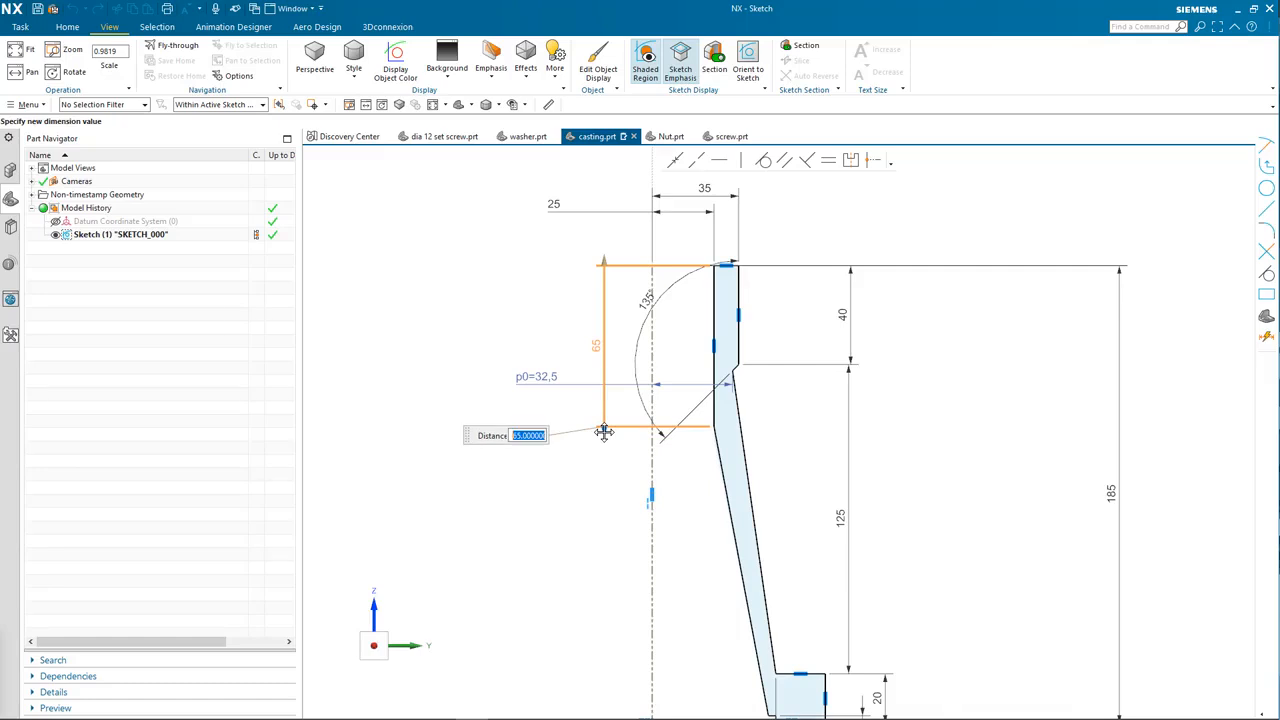
pyautogui.click(812, 457)
pyautogui.scroll(-3, 920, 495)
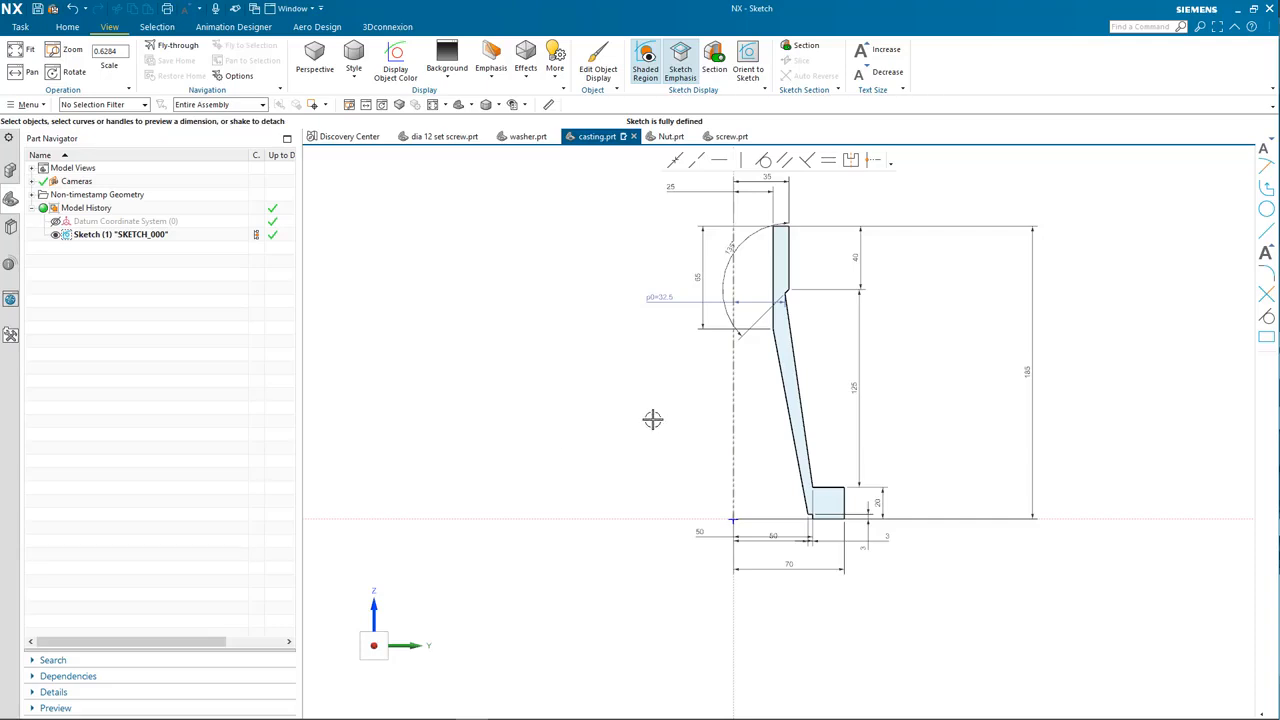
pyautogui.keyDown('shift'); pyautogui.moveTo(652, 419); pyautogui.dragTo(653, 481, button='middle'); pyautogui.keyUp('shift')
pyautogui.click(1024, 422)
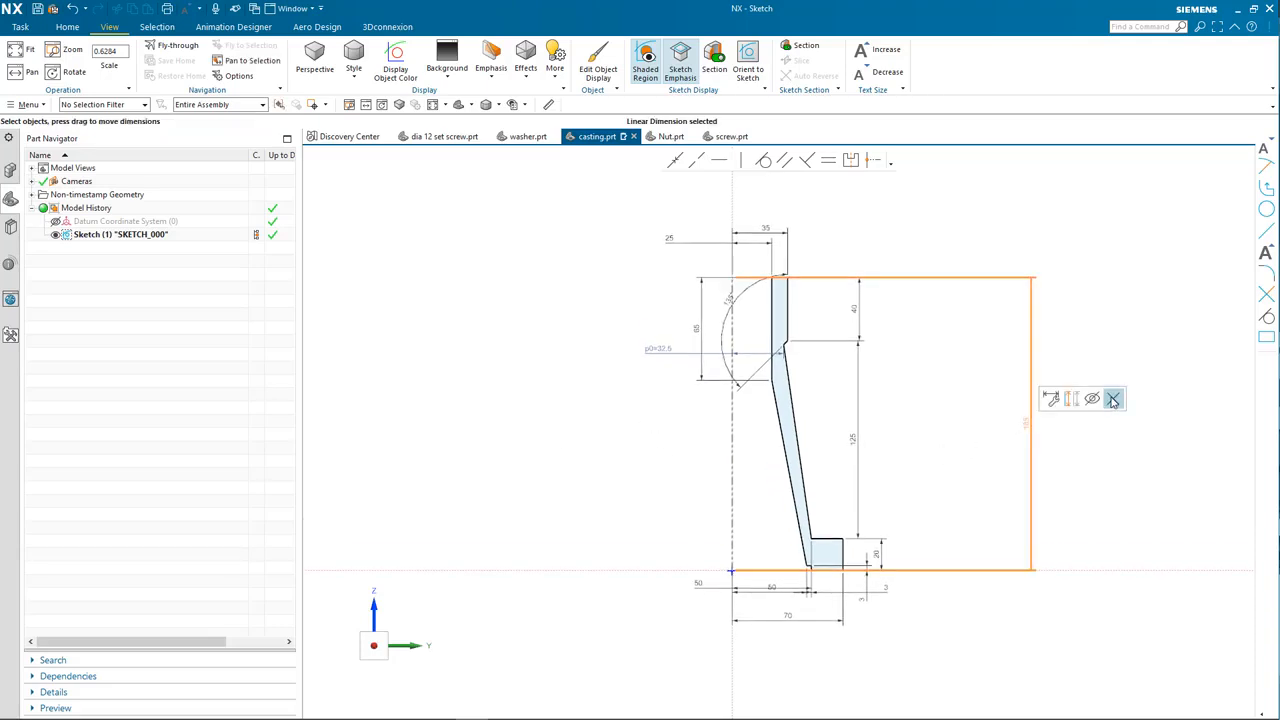
pyautogui.click(1113, 400)
pyautogui.scroll(3, 663, 432)
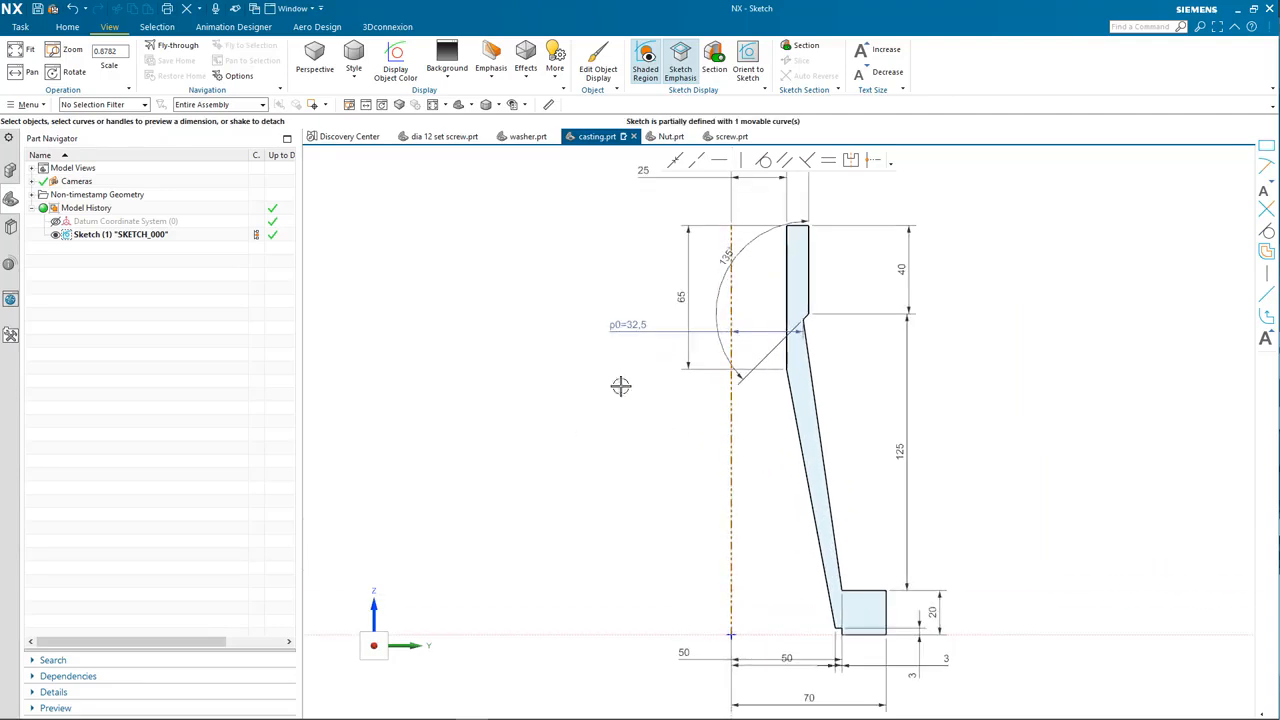
pyautogui.moveTo(633, 173)
pyautogui.mouseDown()
pyautogui.moveTo(677, 165)
pyautogui.moveTo(642, 203)
pyautogui.mouseUp()
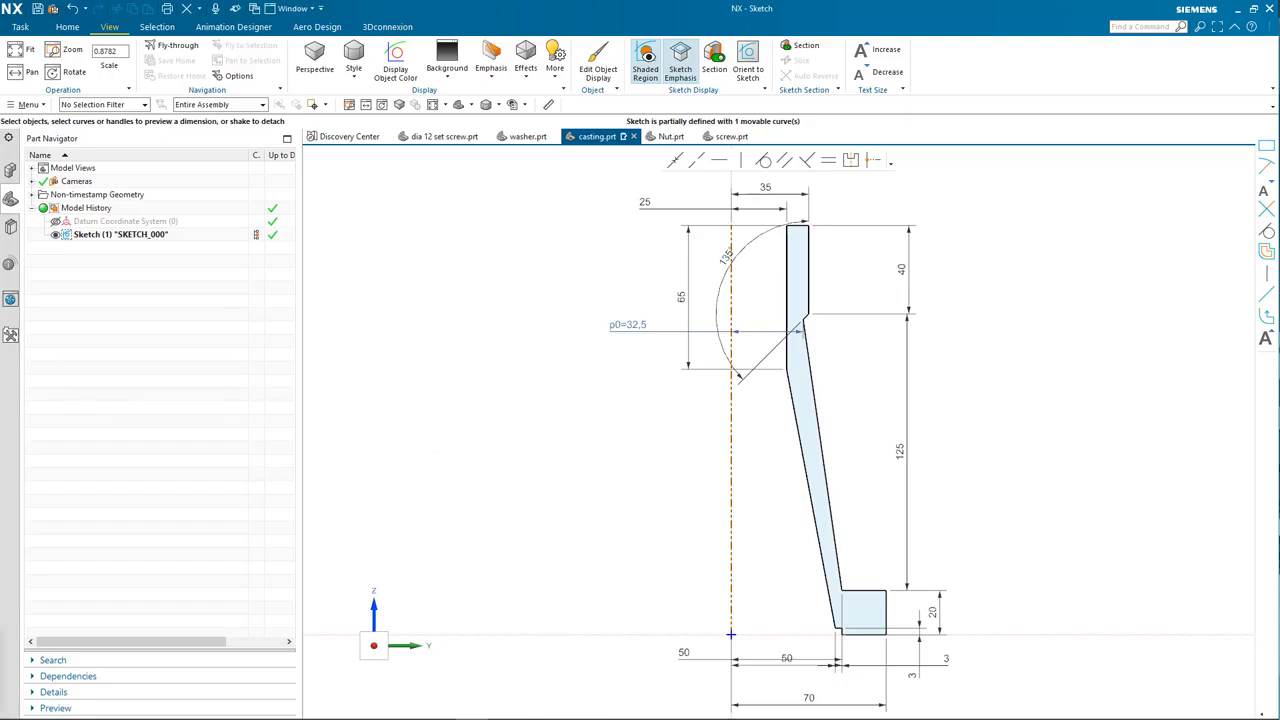
pyautogui.moveTo(0, 168); pyautogui.dragTo(950, 67)
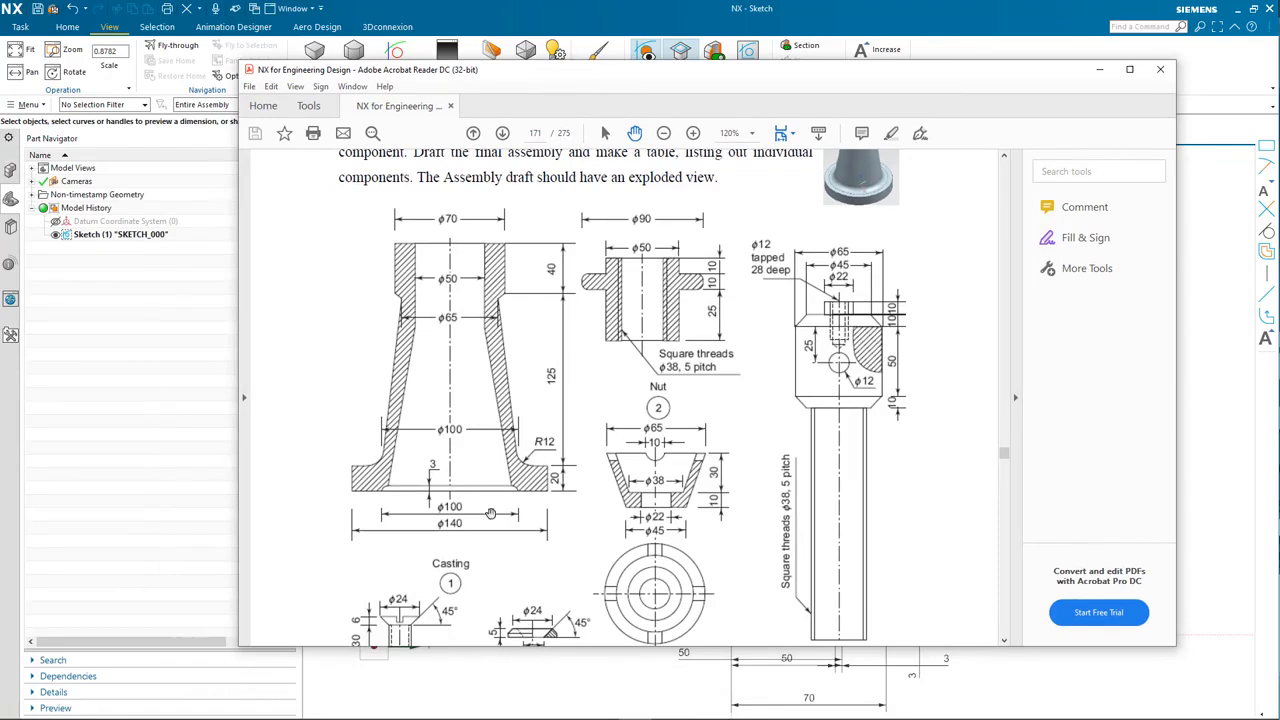
pyautogui.moveTo(880, 68); pyautogui.dragTo(0, 168)
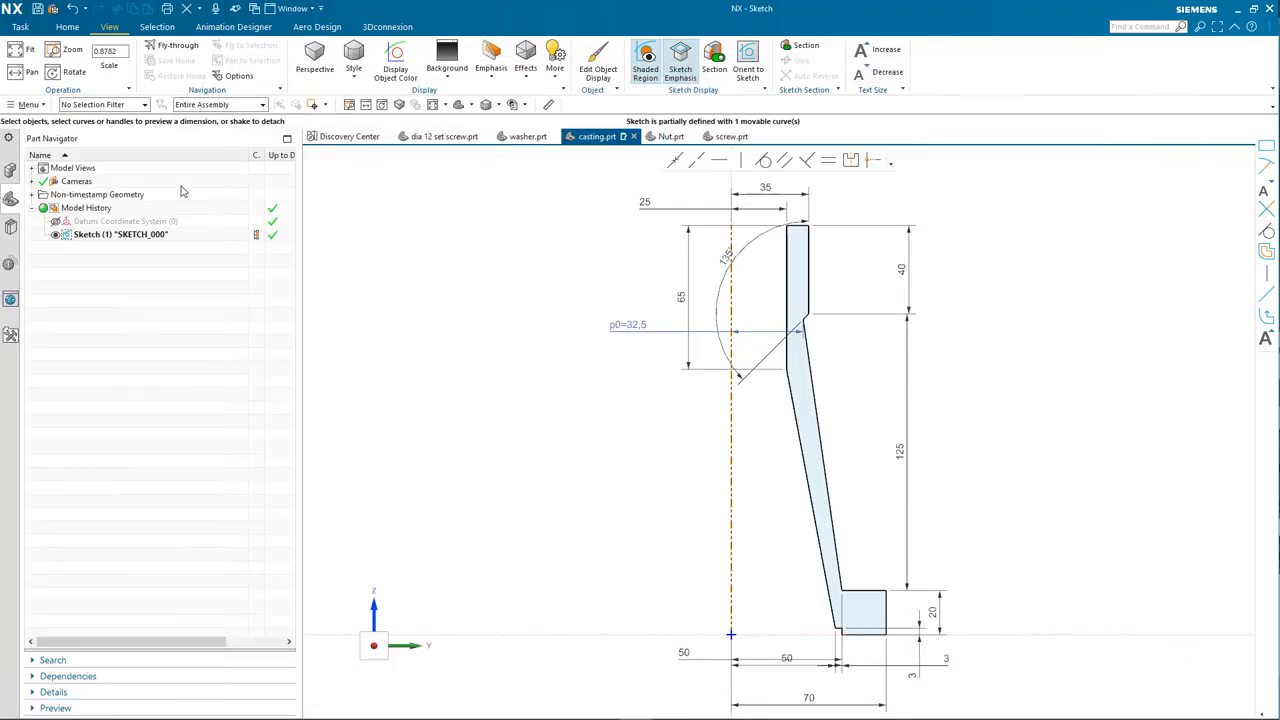
pyautogui.click(68, 26)
pyautogui.click(16, 60)
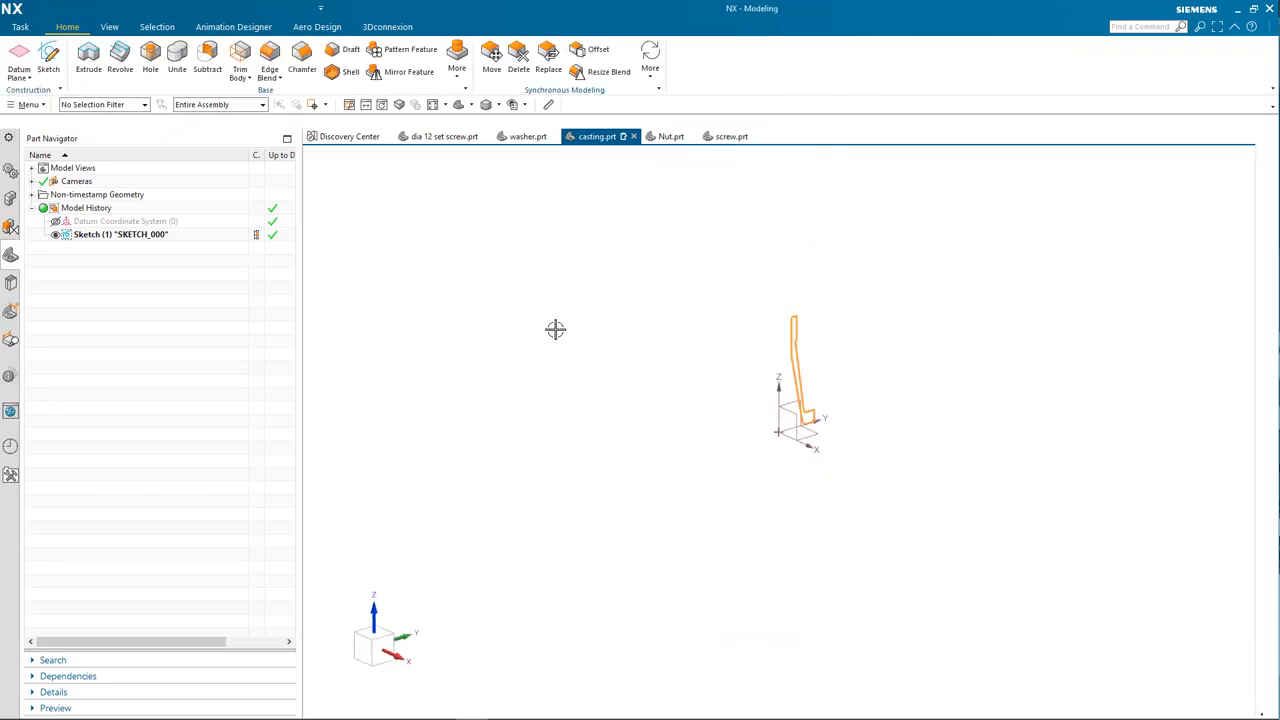
# Step: Finish the sketch and start the Revolve command
pyautogui.click(119, 63)
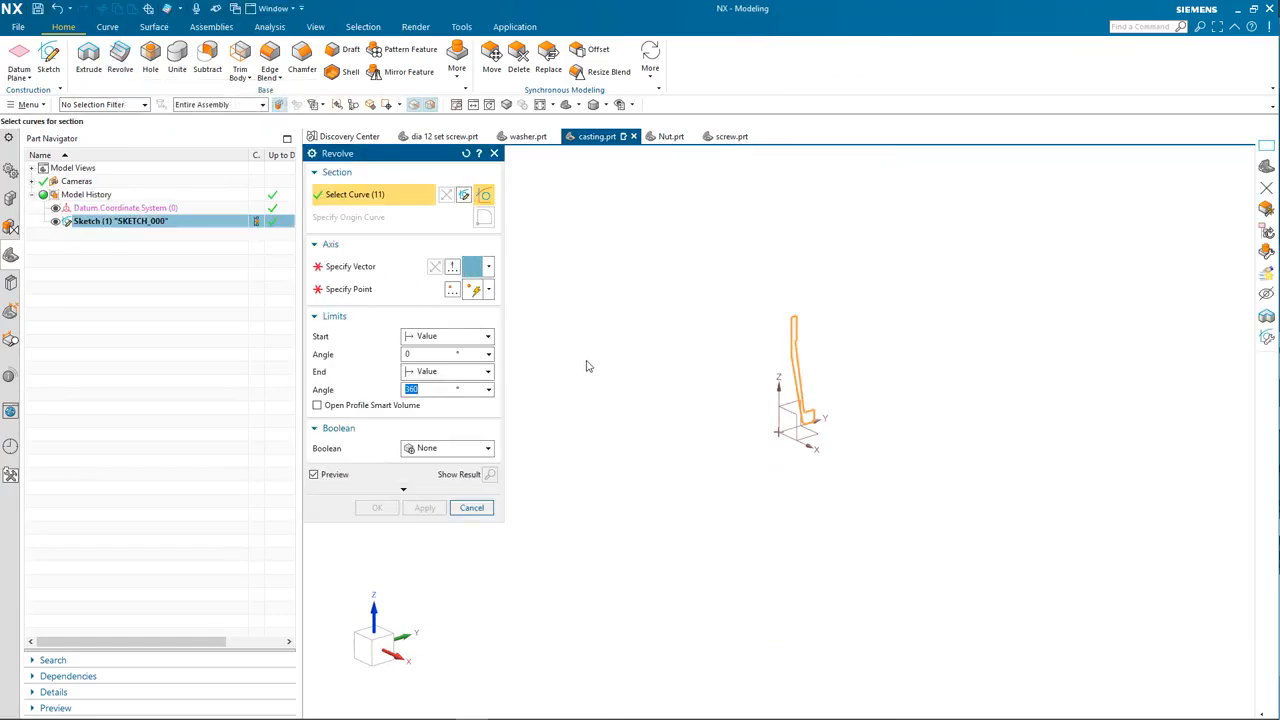
pyautogui.scroll(5, 631, 406)
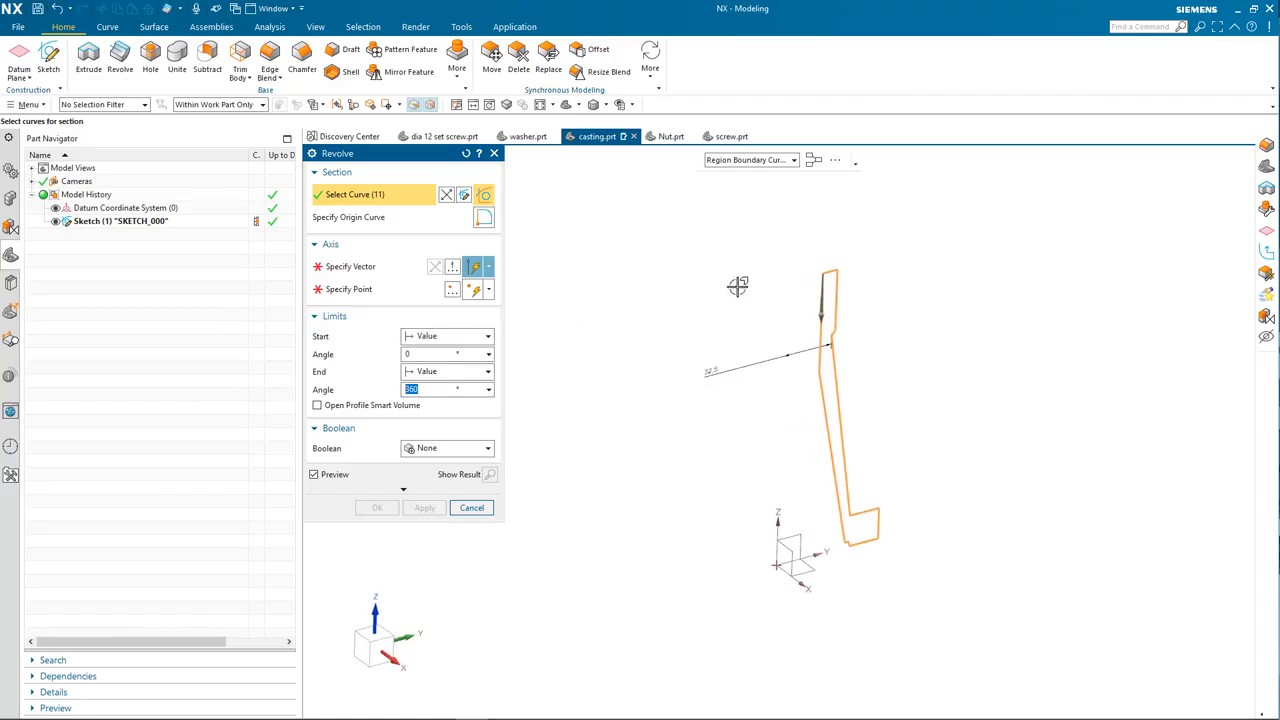
pyautogui.press('Escape')
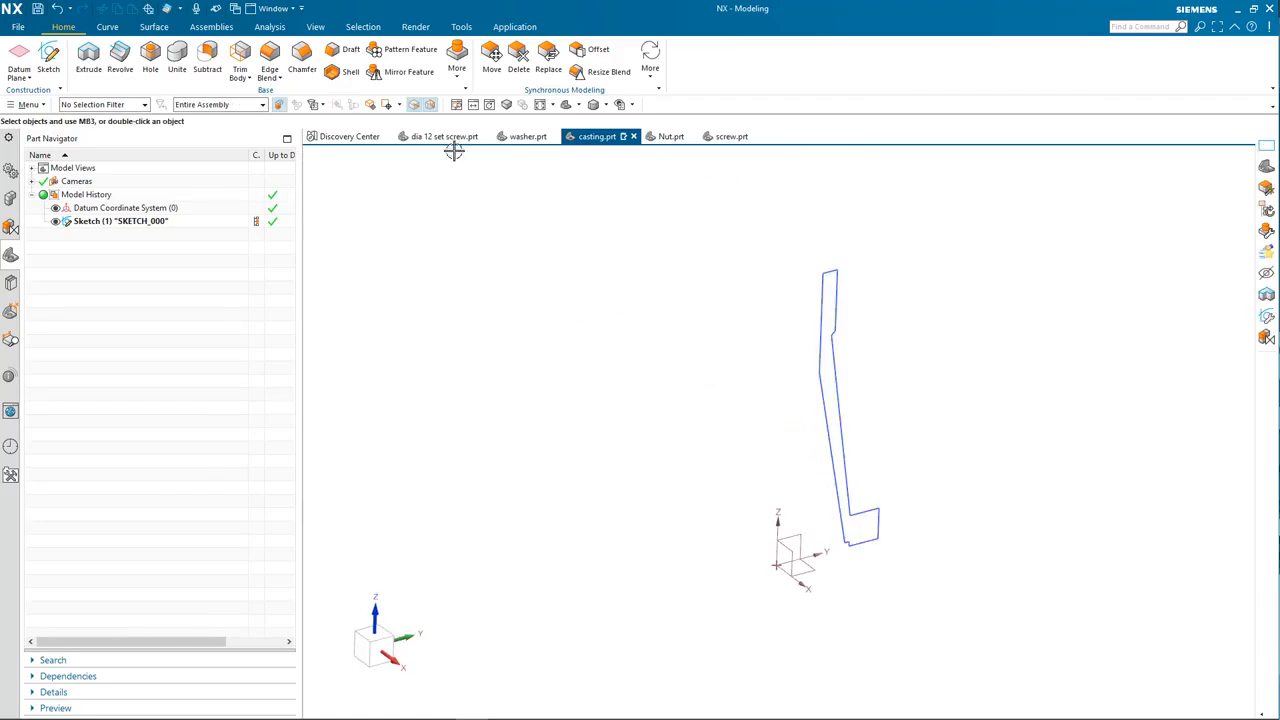
pyautogui.click(120, 57)
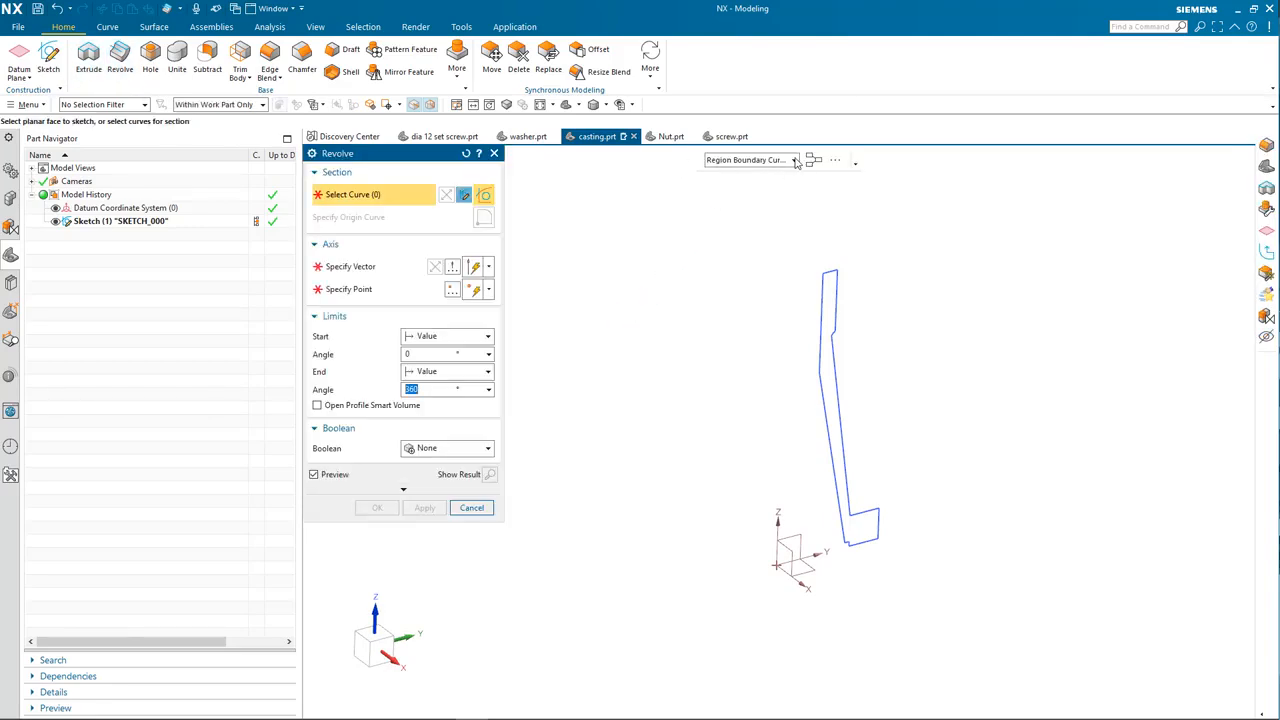
# Step: With the Region Boundary Curves rule, select the enclosed sketch region as the revolve section
pyautogui.click(795, 160)
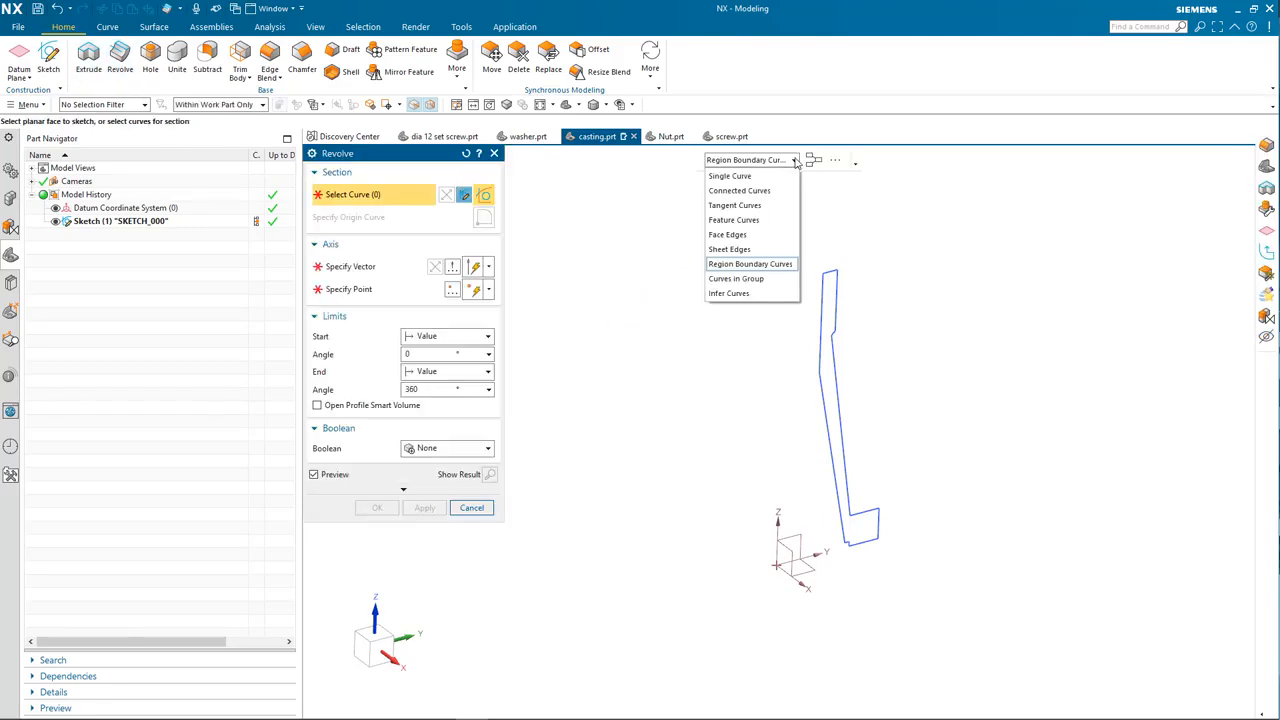
pyautogui.click(740, 176)
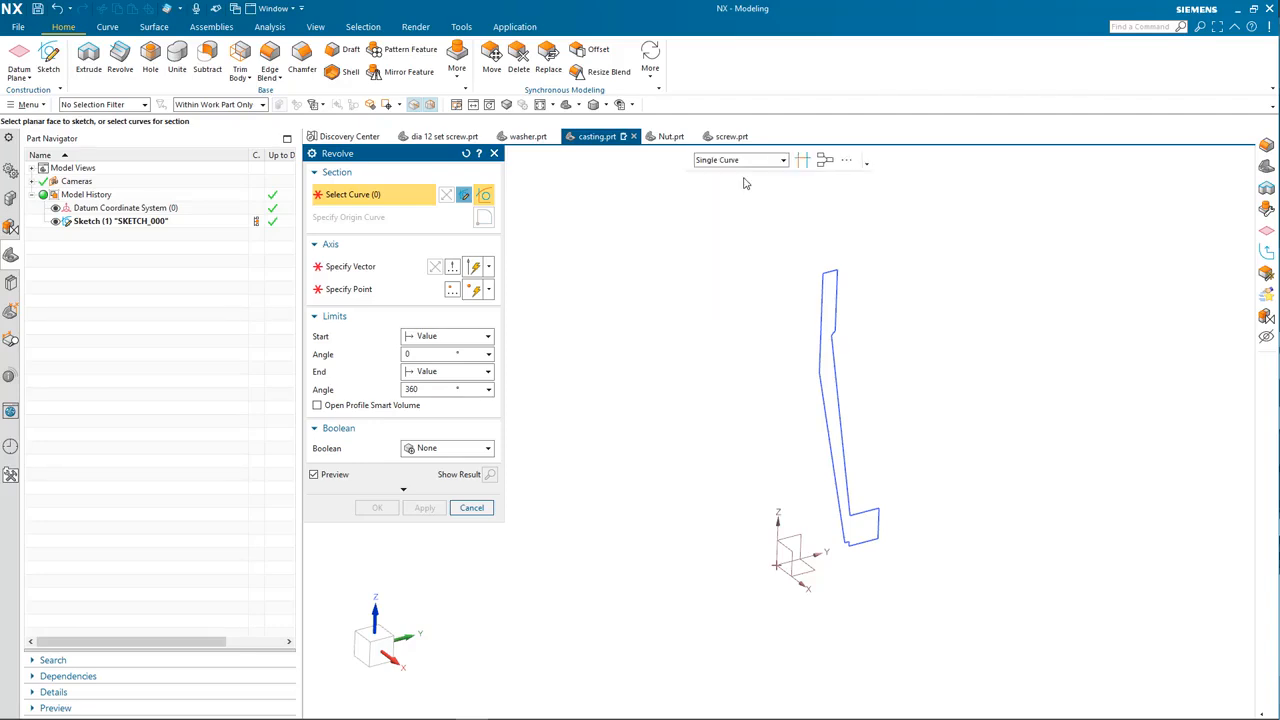
pyautogui.click(760, 160)
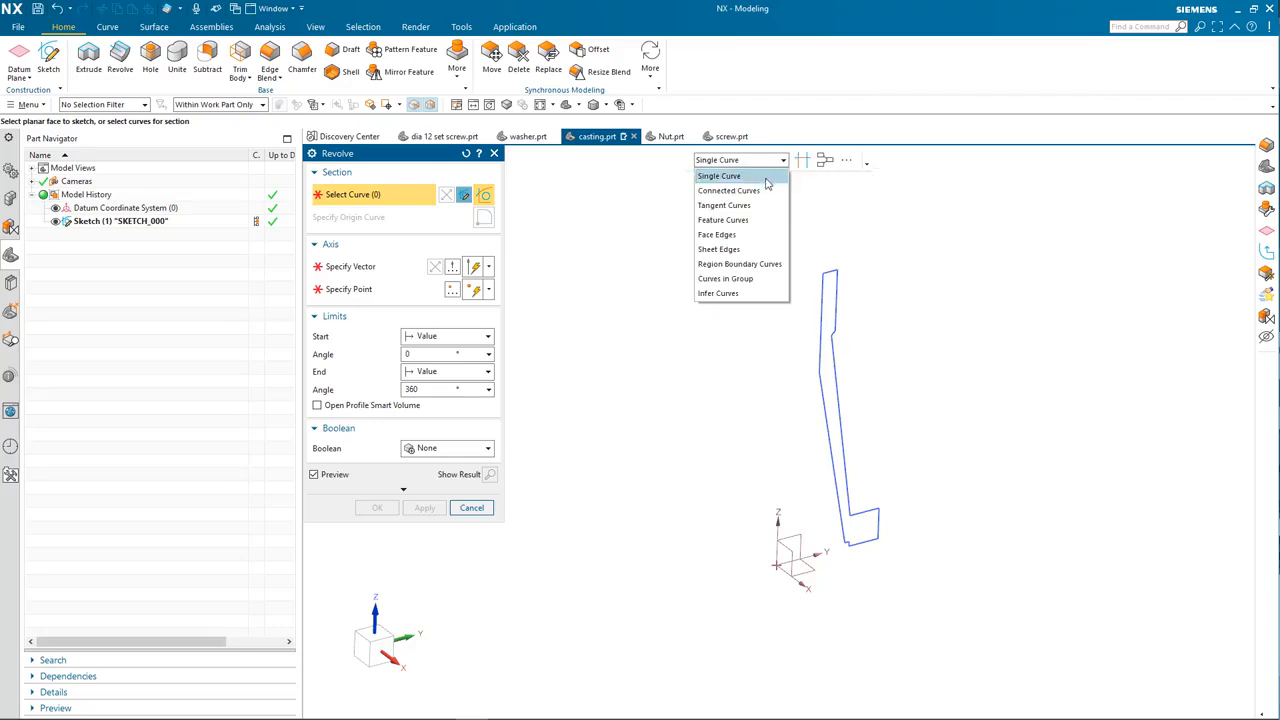
pyautogui.click(735, 219)
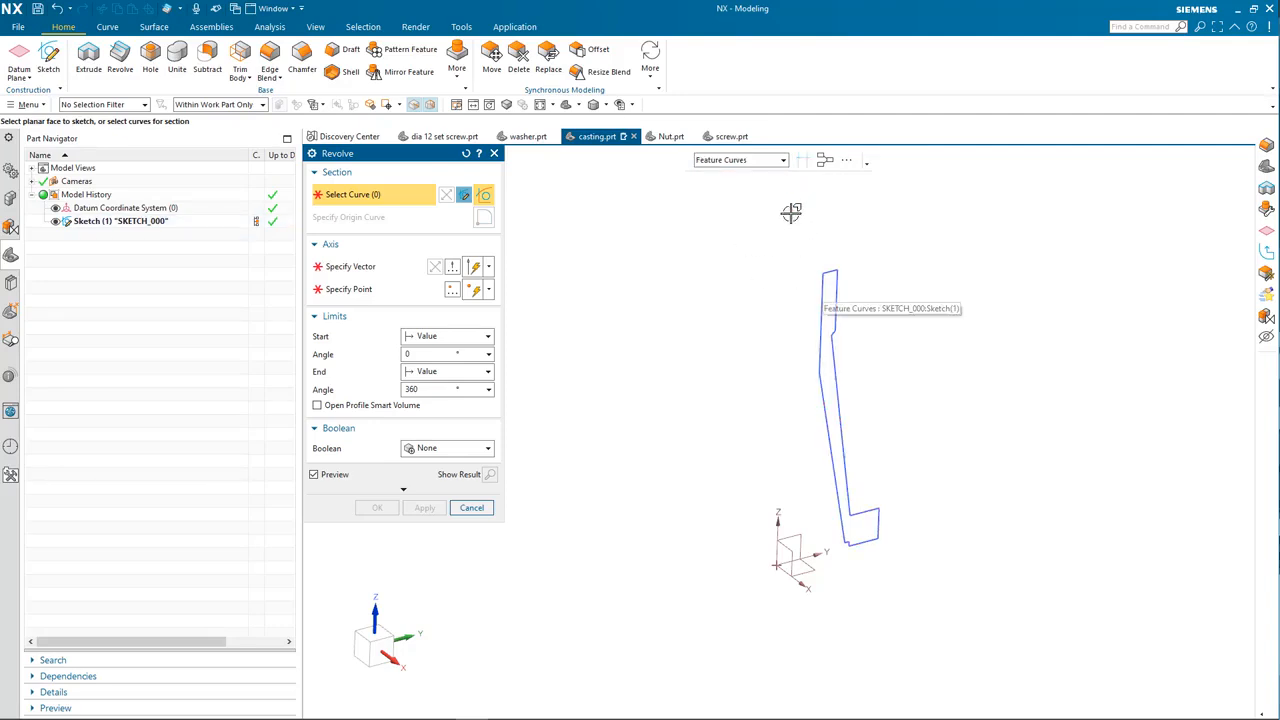
pyautogui.click(772, 161)
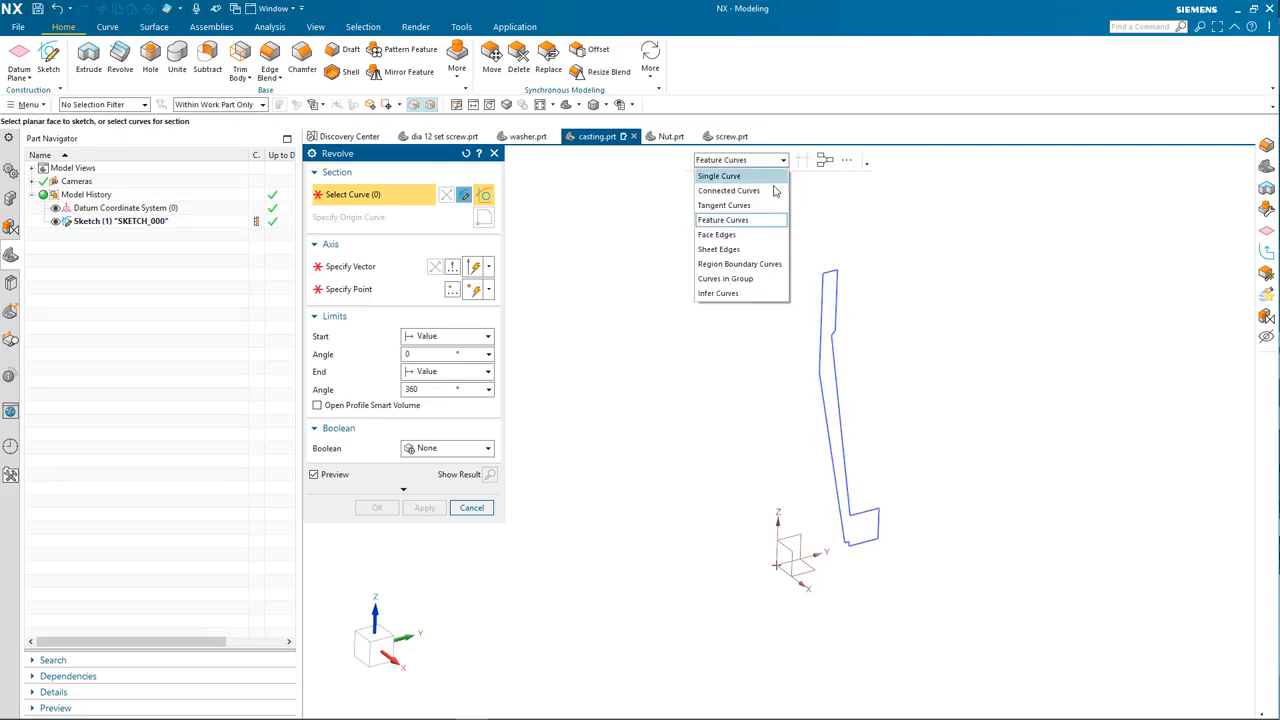
pyautogui.click(748, 264)
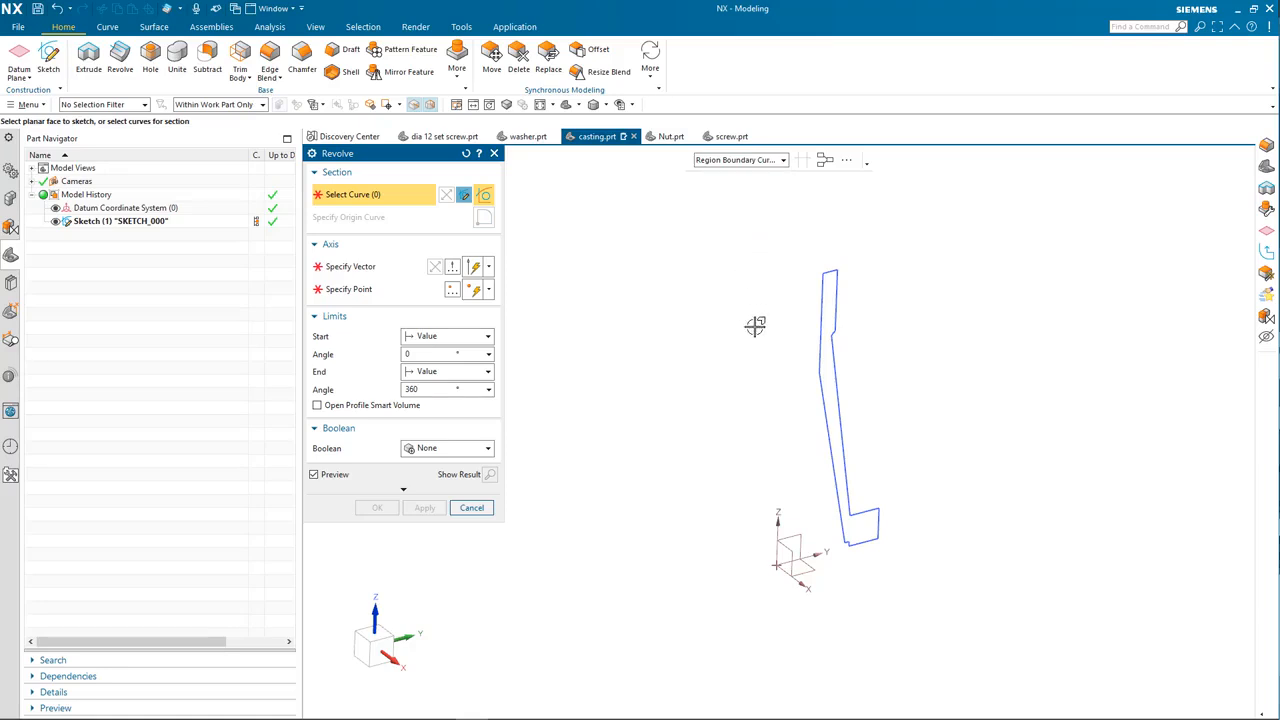
pyautogui.click(828, 355)
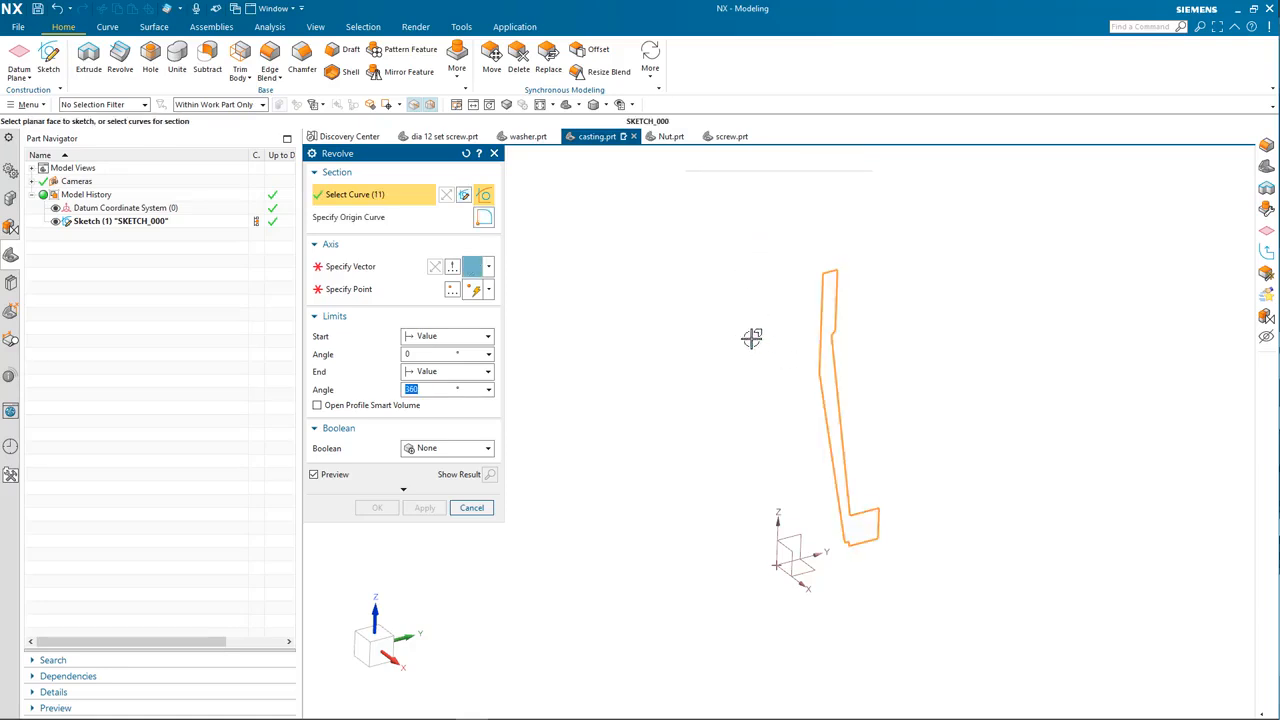
pyautogui.click(392, 266)
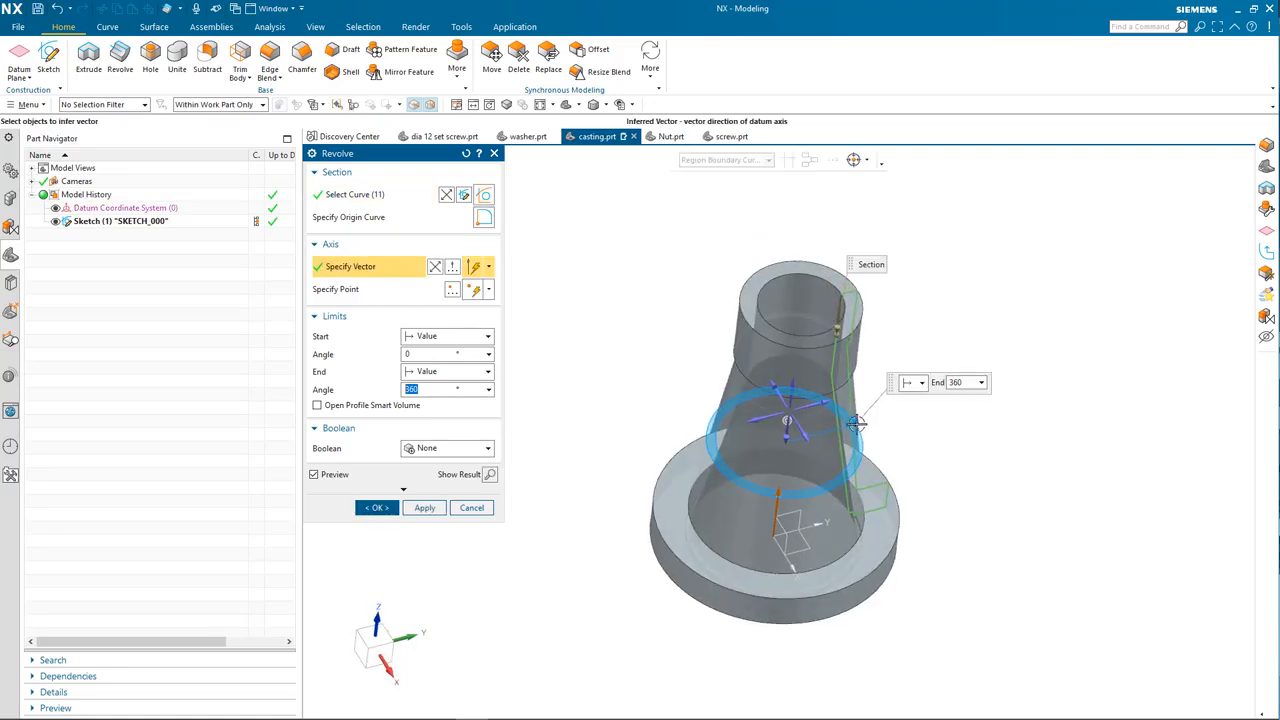
# Step: Revolve the profile about the Z datum axis with a 360° end angle
pyautogui.moveTo(851, 424); pyautogui.dragTo(731, 503)
pyautogui.moveTo(731, 503); pyautogui.dragTo(737, 452, button='middle')
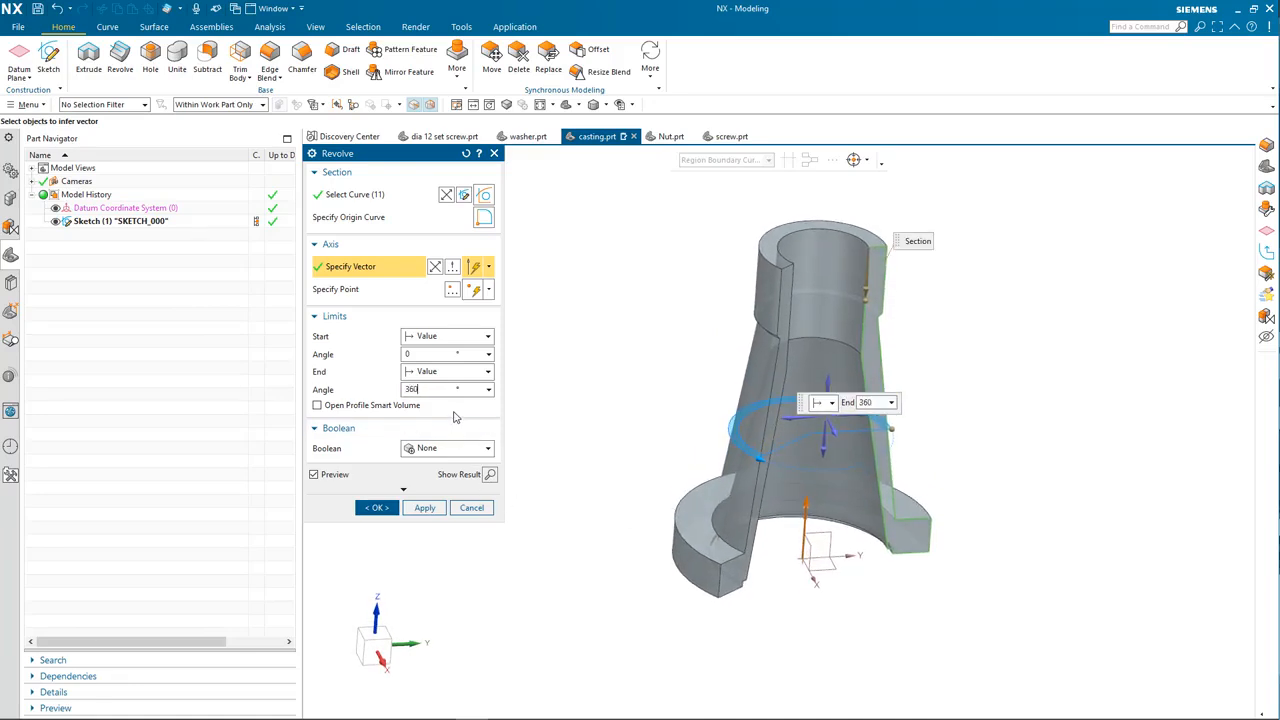
pyautogui.write('360')
pyautogui.press('Return')
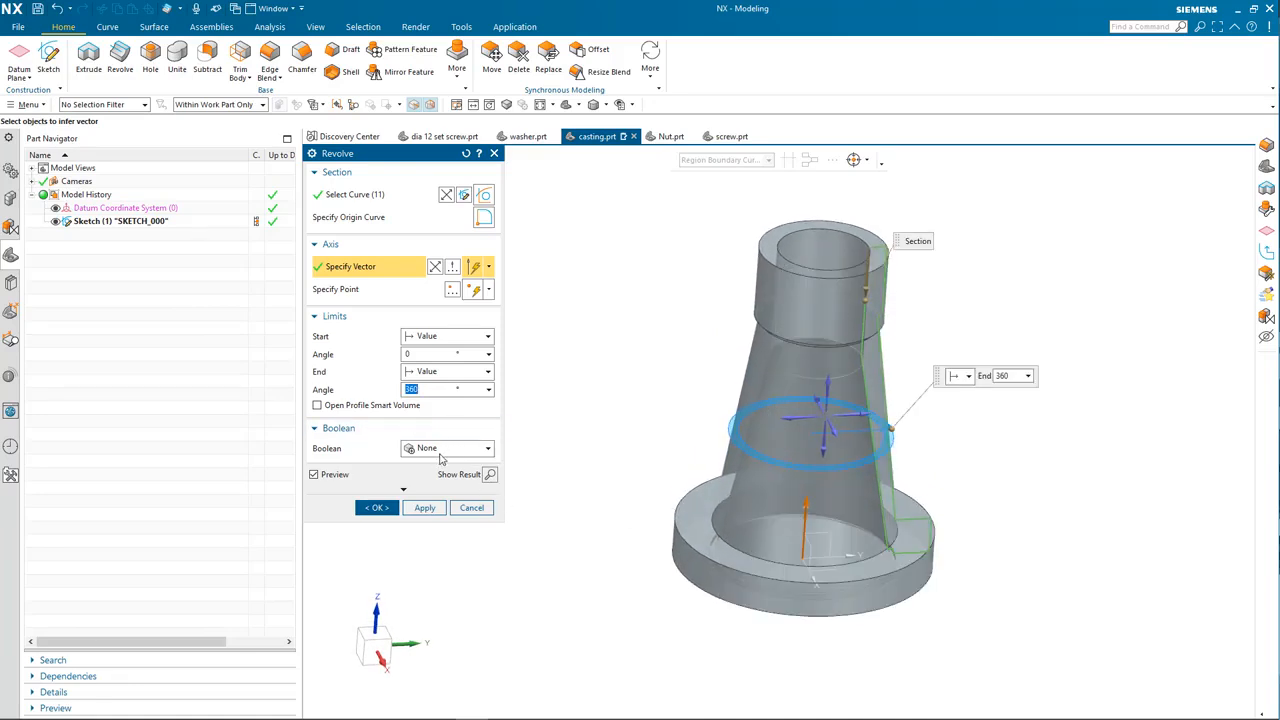
pyautogui.click(376, 507)
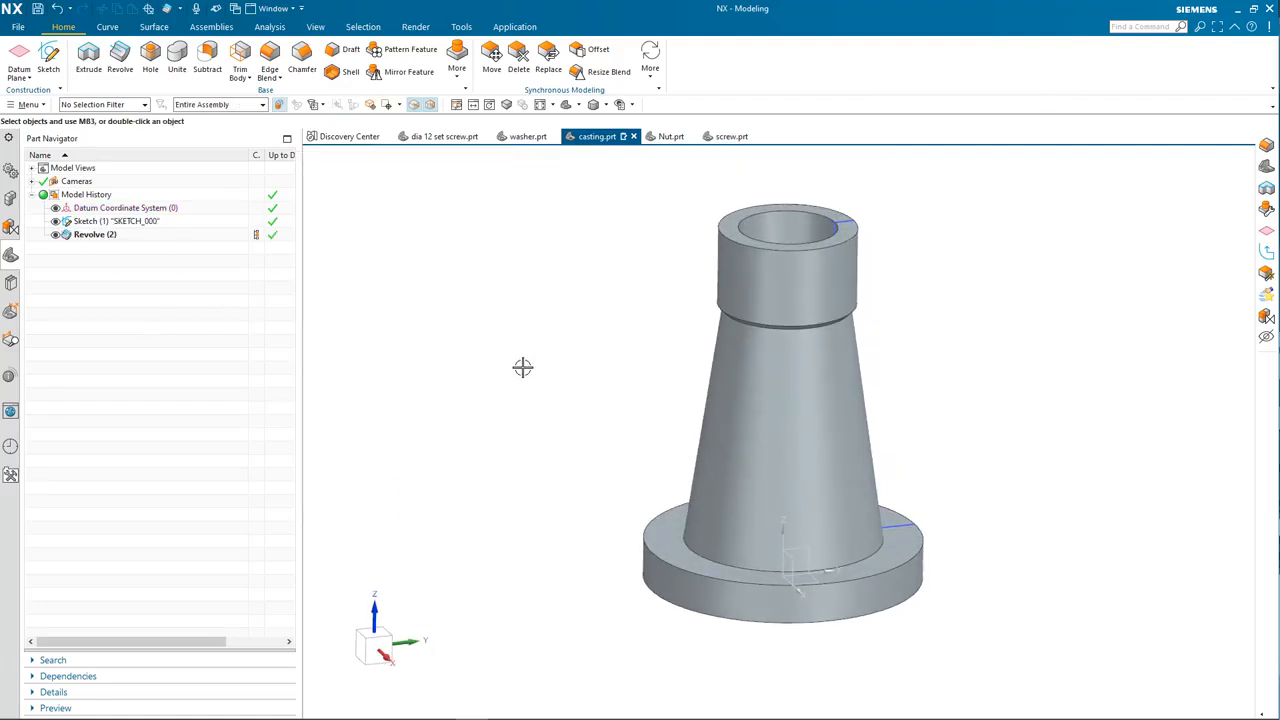
pyautogui.hotkey('ctrl', 'w')
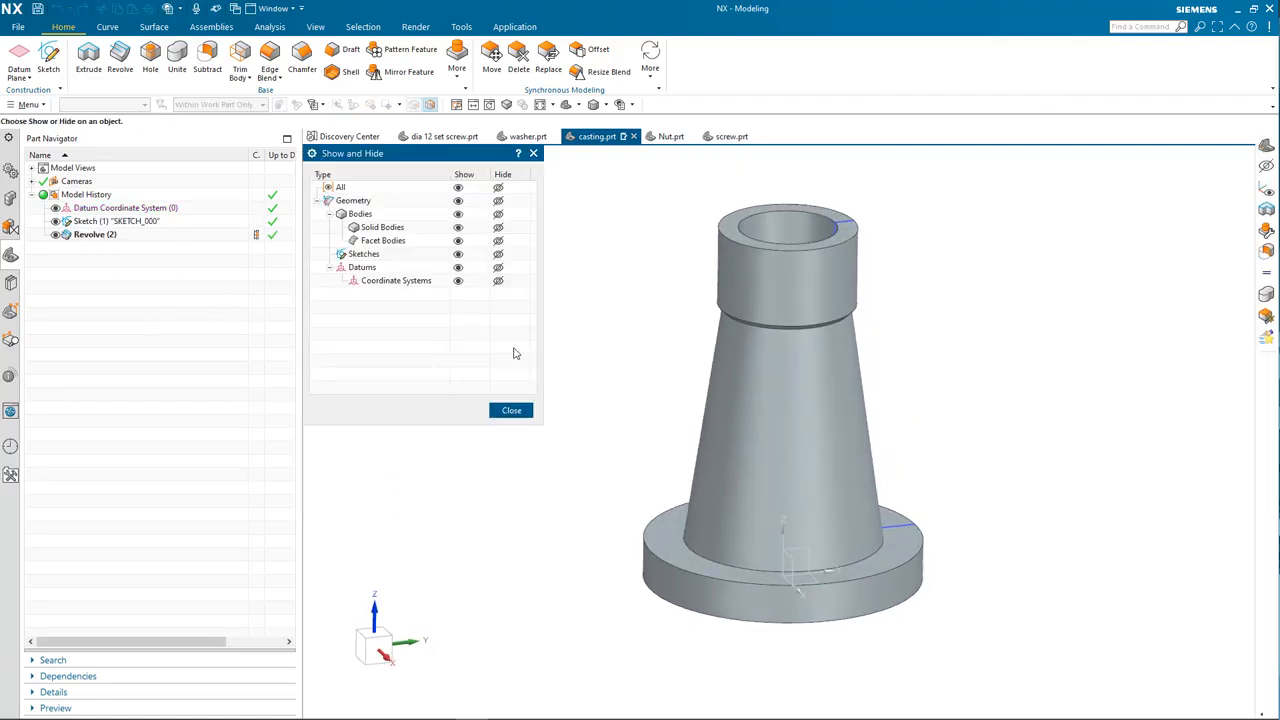
# Step: Hide all sketches and datums in Show and Hide, leaving only the casting solid
pyautogui.click(498, 254)
pyautogui.click(498, 267)
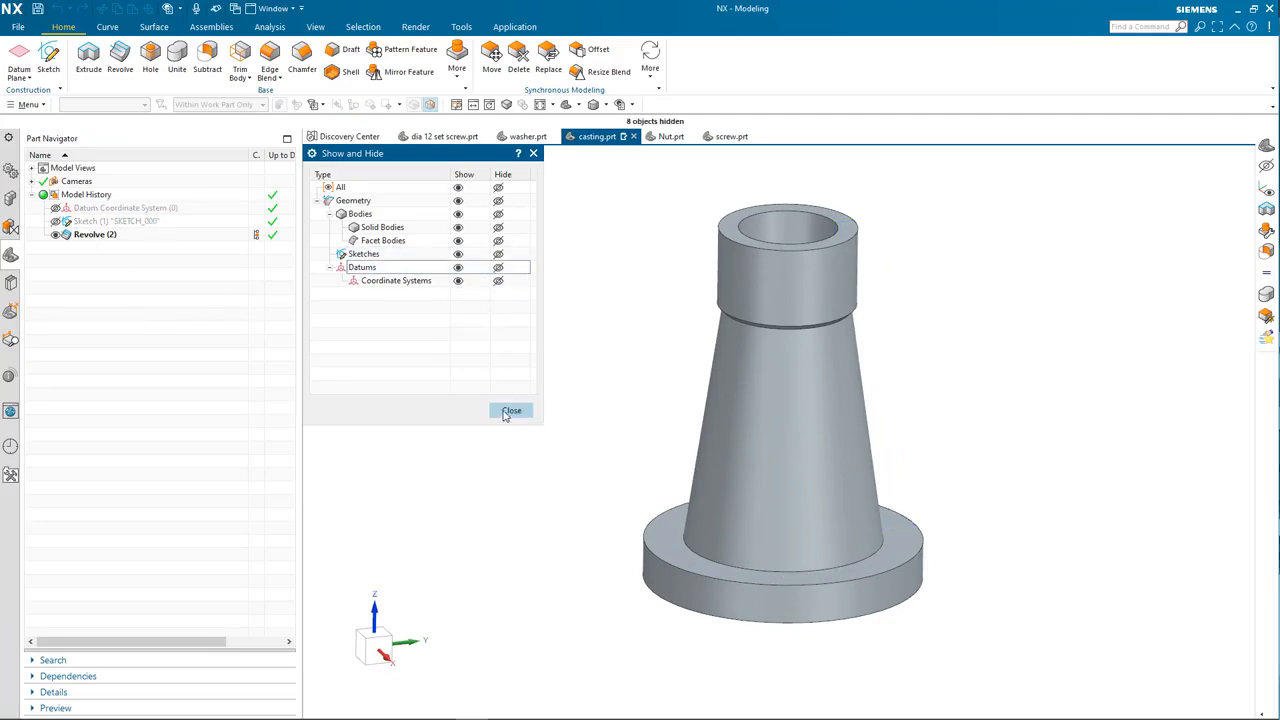
pyautogui.click(511, 410)
pyautogui.click(55, 221)
pyautogui.click(54, 207)
pyautogui.click(54, 207)
pyautogui.click(55, 221)
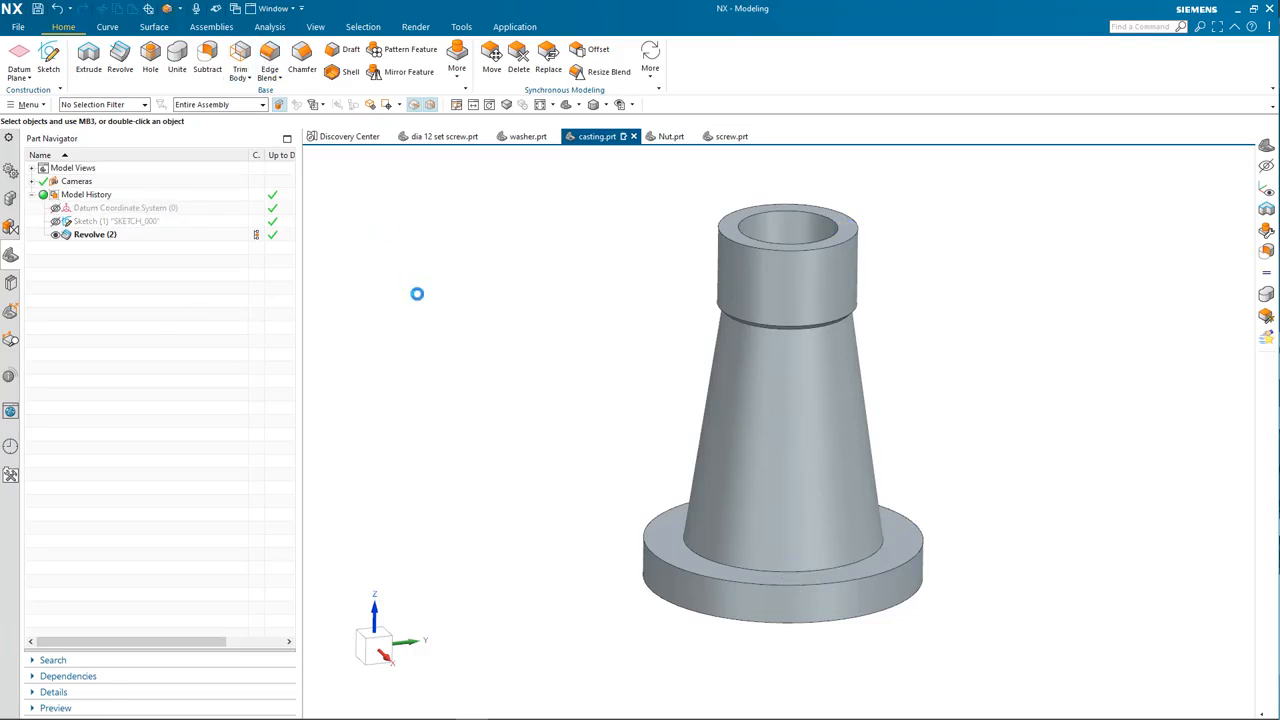
# Step: Blend the edge where the cone meets the flange with a 12 mm radius
pyautogui.click(870, 556)
pyautogui.moveTo(800, 606); pyautogui.dragTo(722, 570, button='middle')
pyautogui.moveTo(716, 566); pyautogui.dragTo(710, 563)
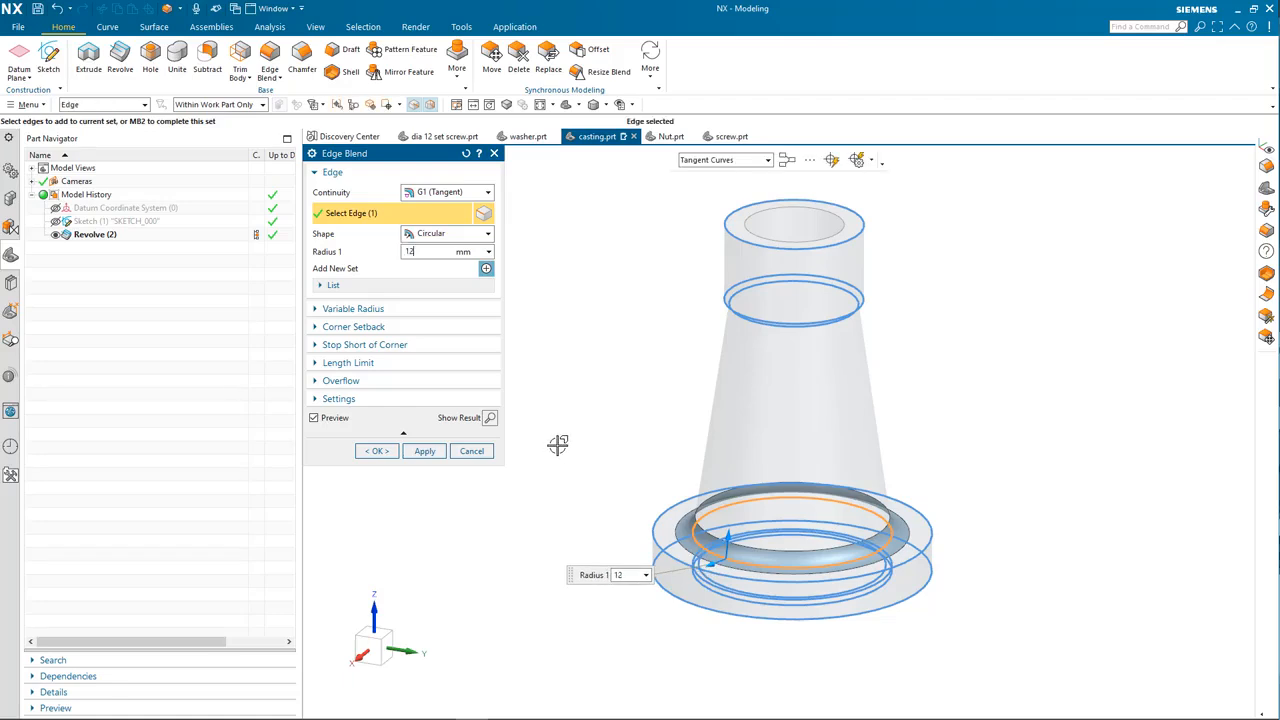
pyautogui.click(424, 451)
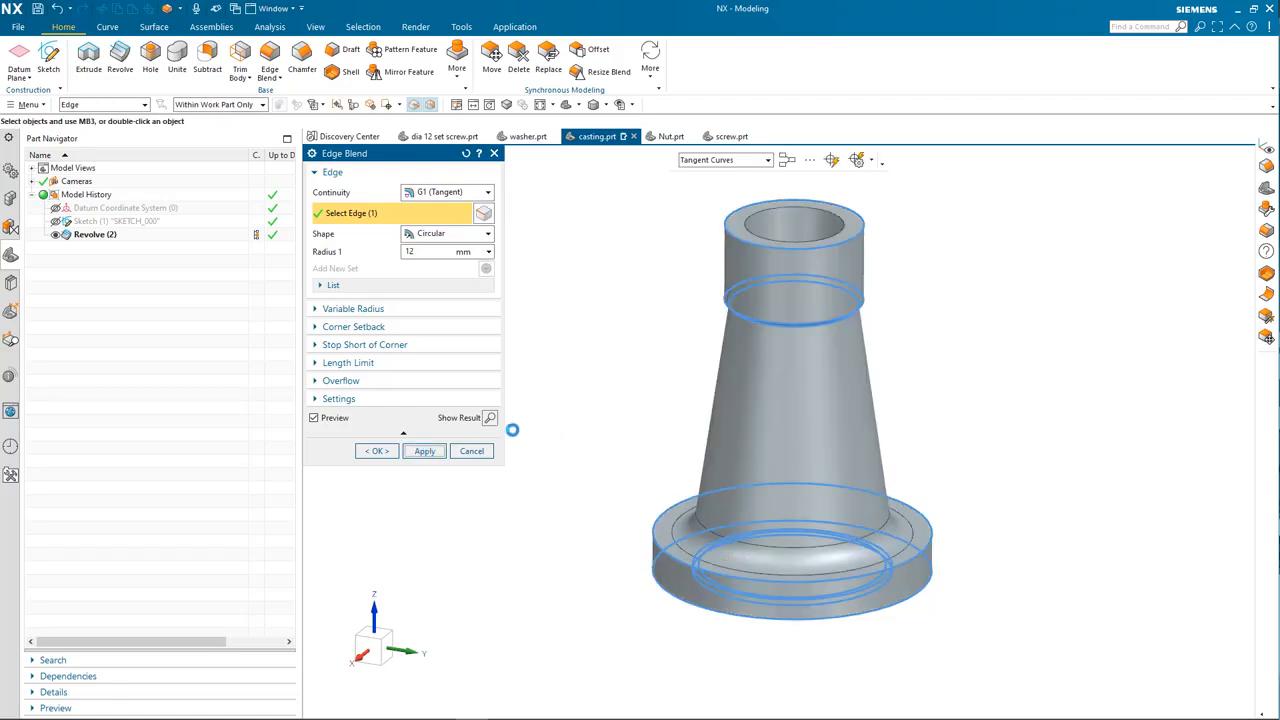
# Step: Blend the inner bottom edge with a 3 mm radius
pyautogui.moveTo(577, 374); pyautogui.dragTo(749, 514, button='middle')
pyautogui.click(751, 494)
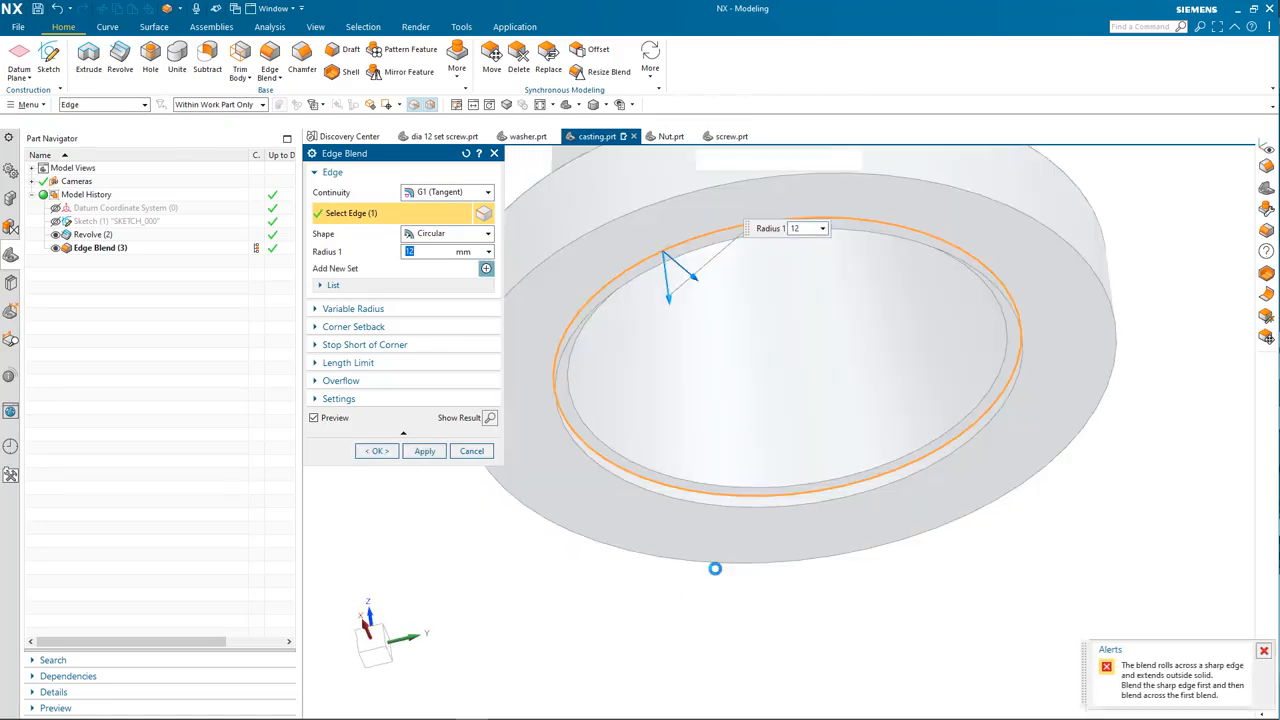
pyautogui.click(715, 568)
pyautogui.write('3')
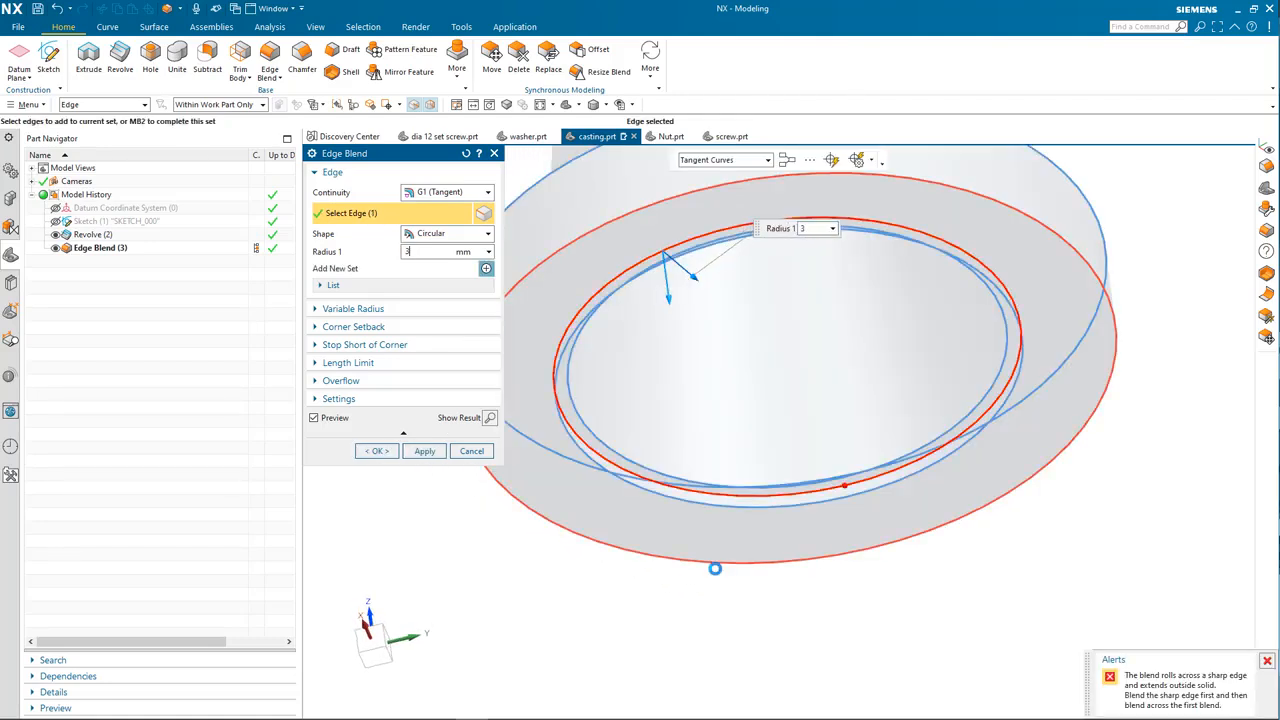
pyautogui.click(378, 452)
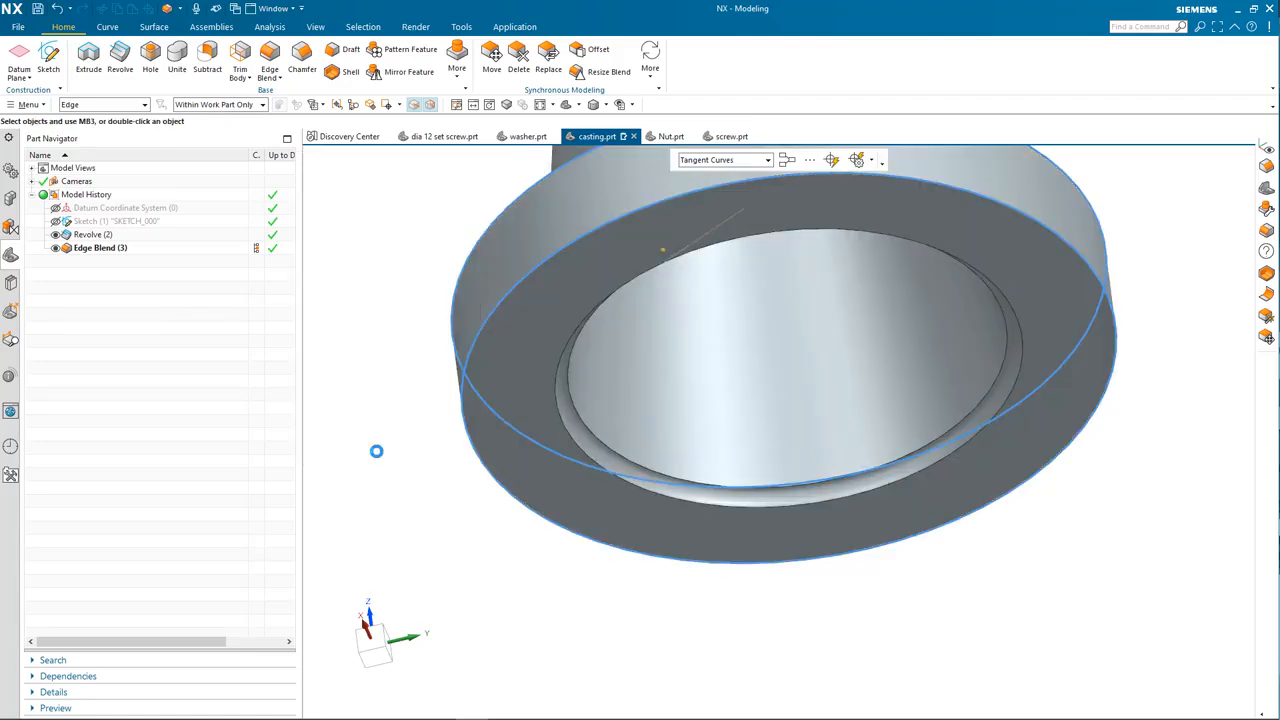
# Step: Reset to the standard view, fit the casting, and switch to perspective display
pyautogui.press('Home')
pyautogui.hotkey('ctrl', 'f')
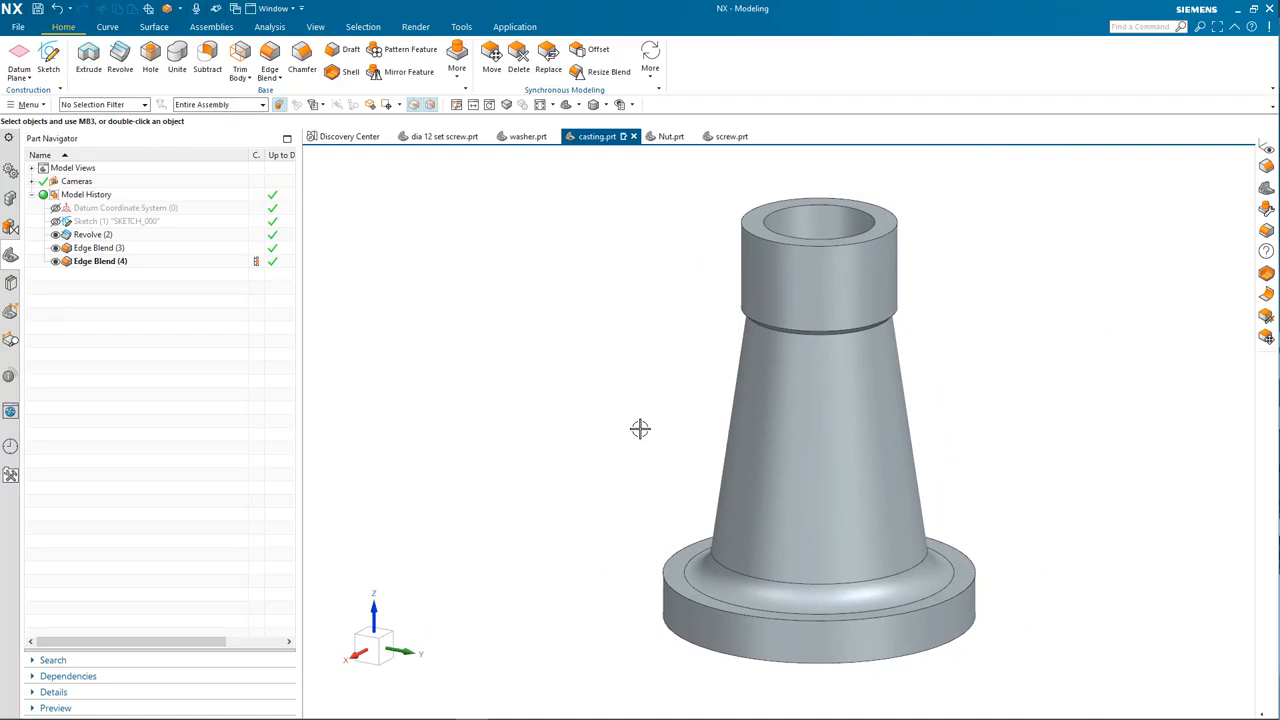
pyautogui.click(565, 105)
pyautogui.click(565, 105)
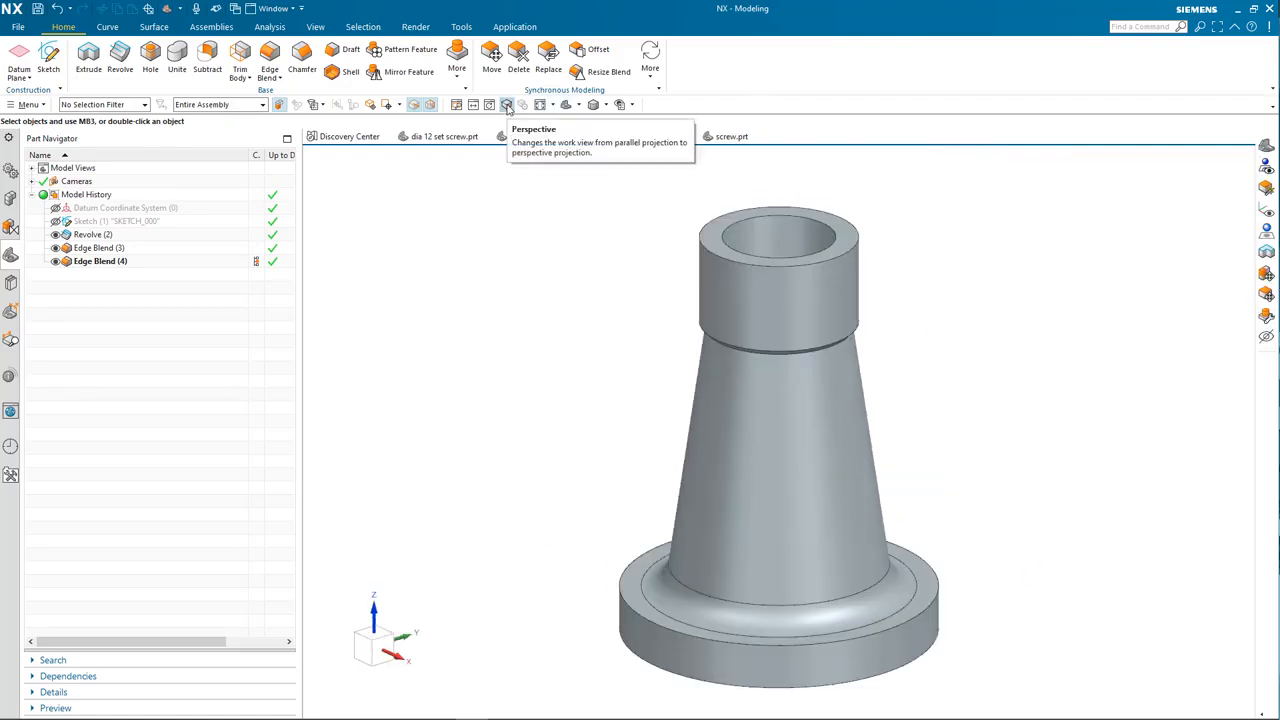
pyautogui.click(506, 105)
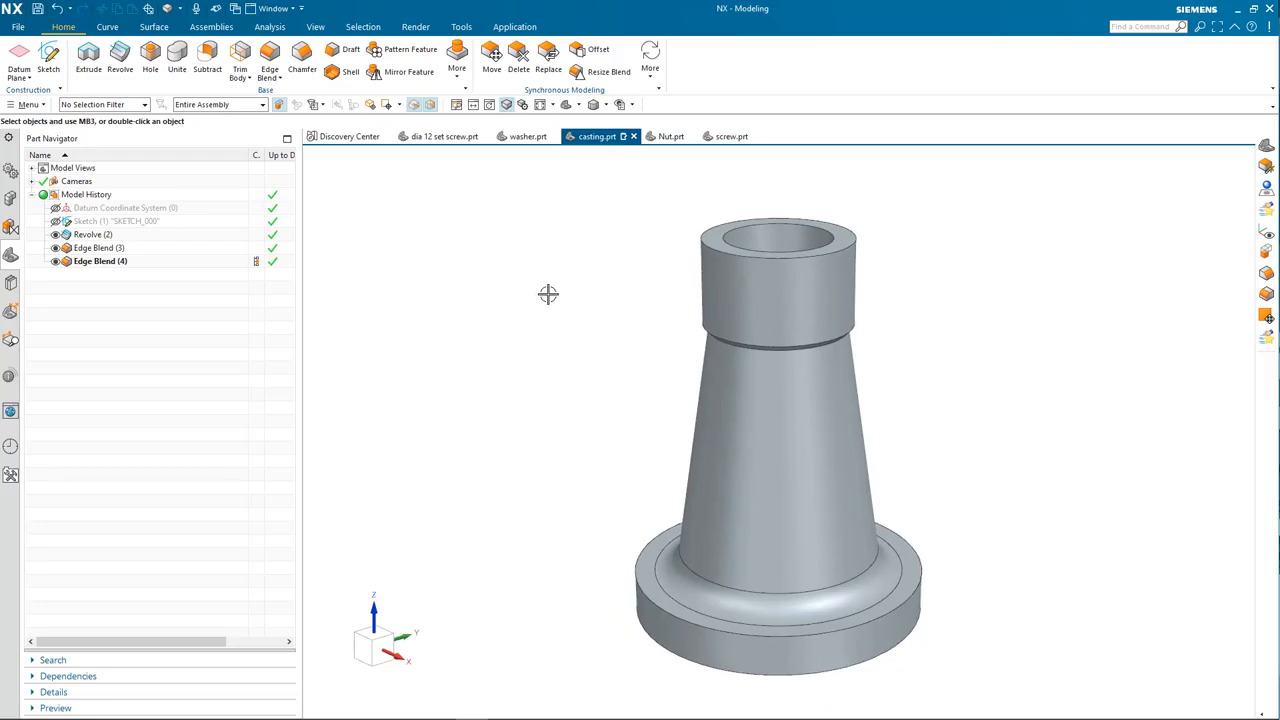